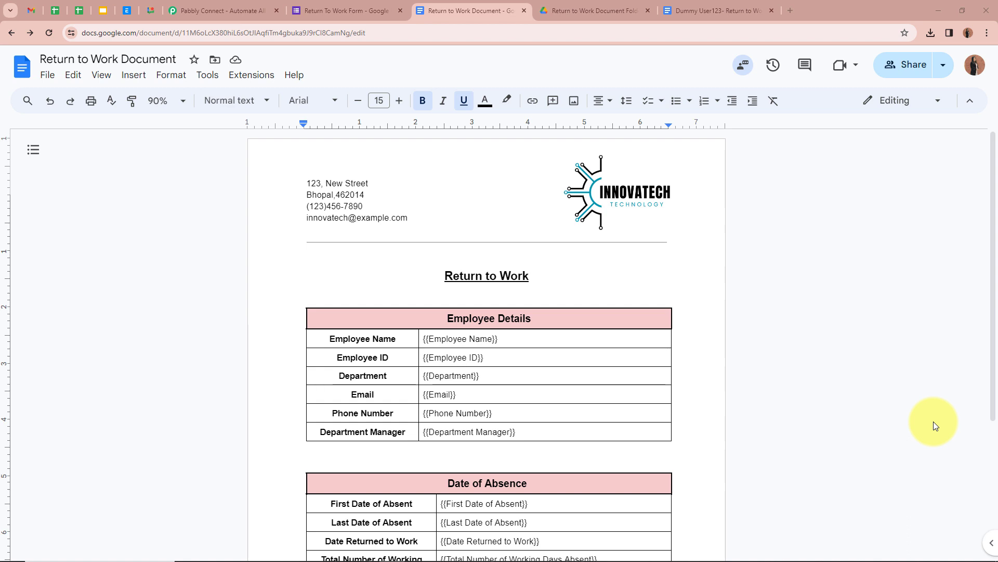
Switch from the Return to Work Document template to the Return To Work Form.
click(323, 11)
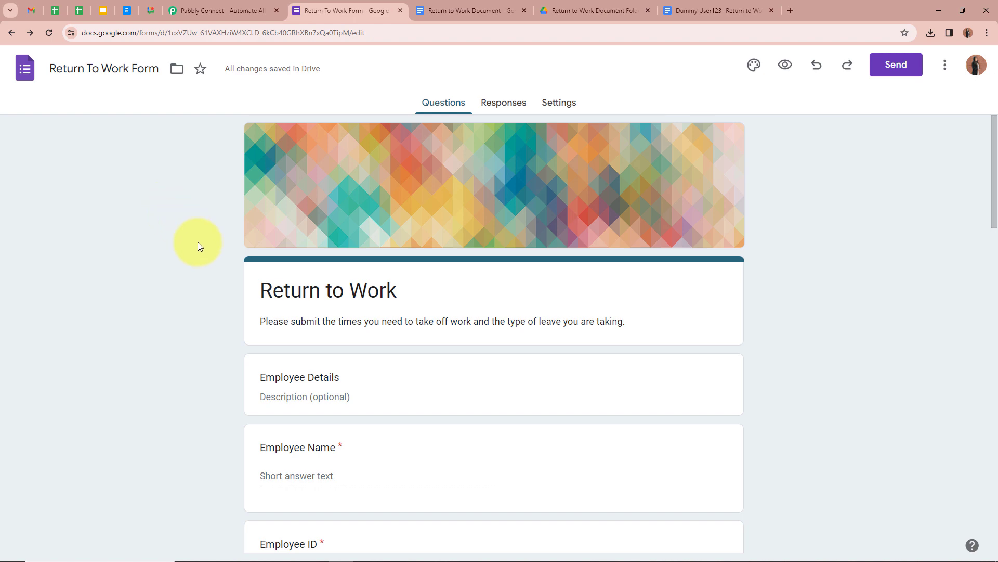
Scroll through the form's questions and the sample filled-in return to work document.
scroll(462, 296, down, 1)
scroll(463, 292, down, 5)
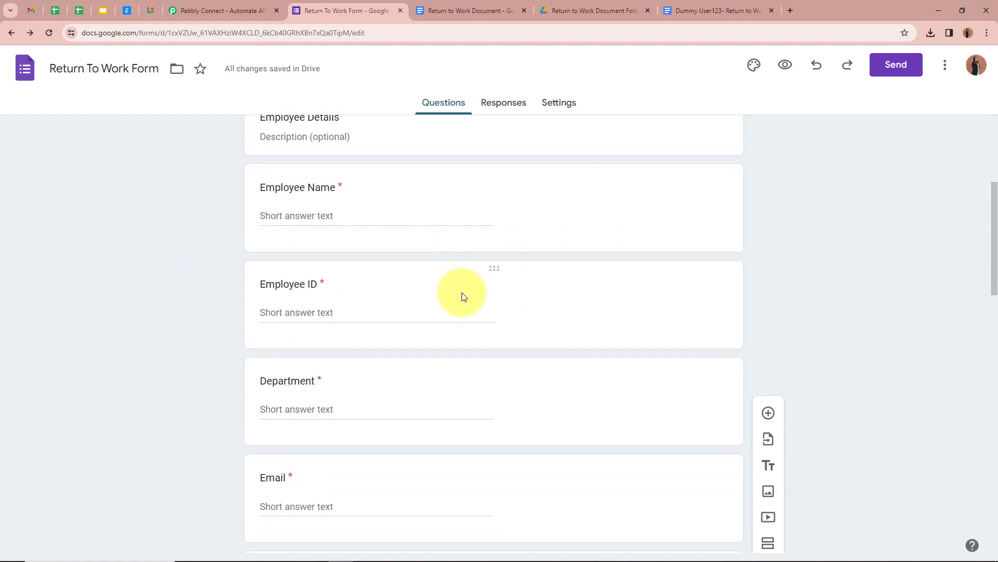
scroll(463, 292, up, 5)
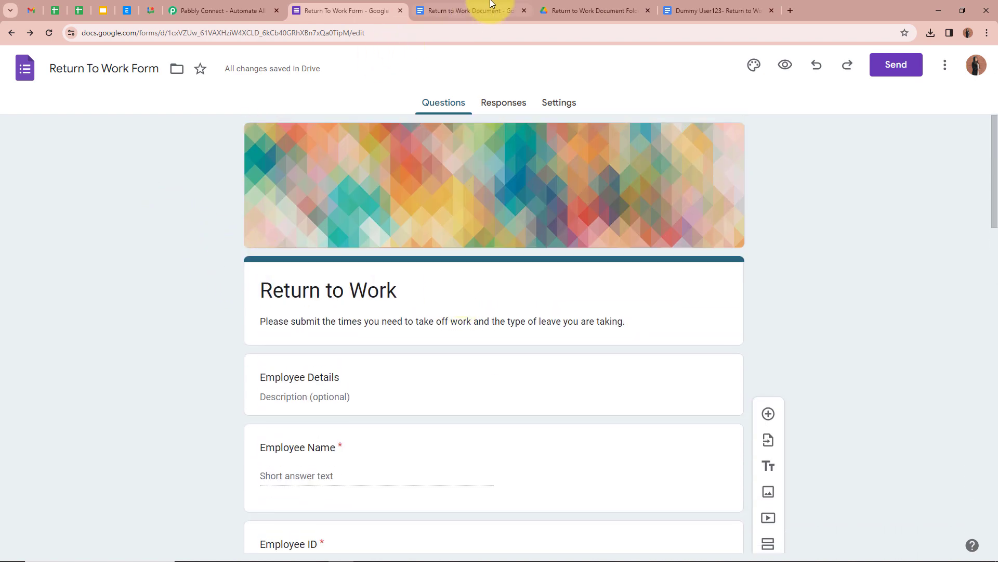
click(731, 4)
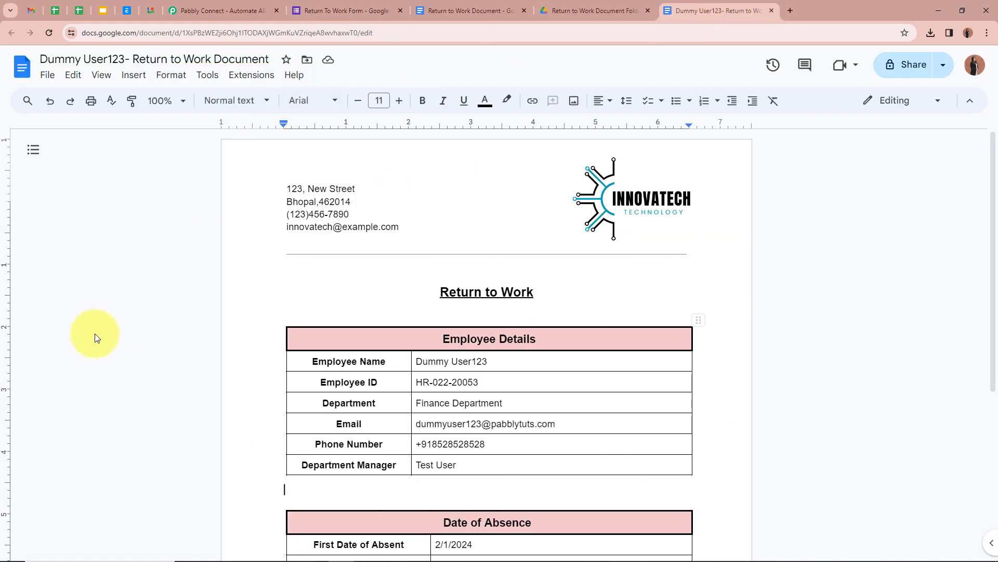
scroll(179, 338, down, 3)
scroll(179, 338, up, 3)
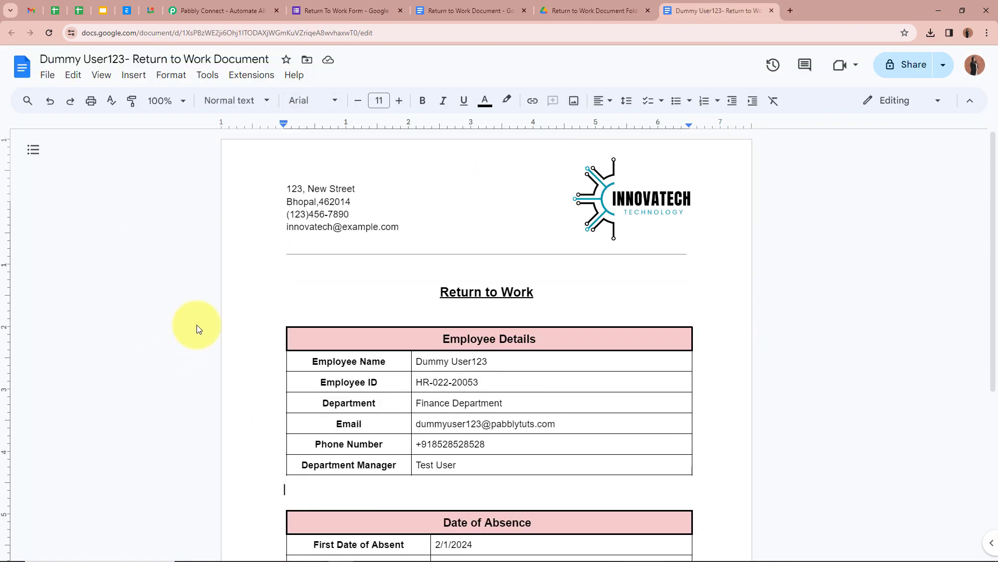
Check the Return to Work Document folder in Drive, then review the template again.
click(568, 7)
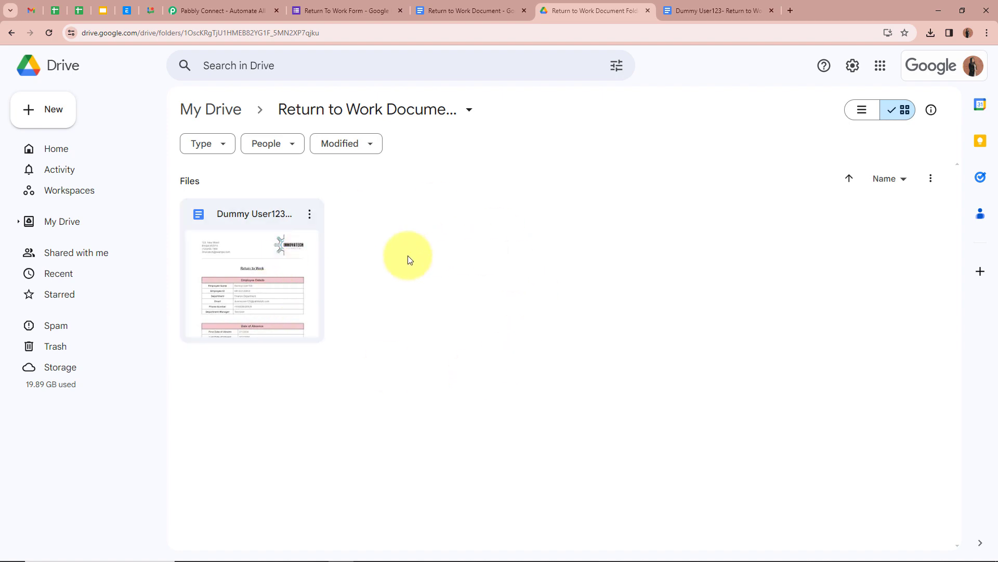
click(465, 11)
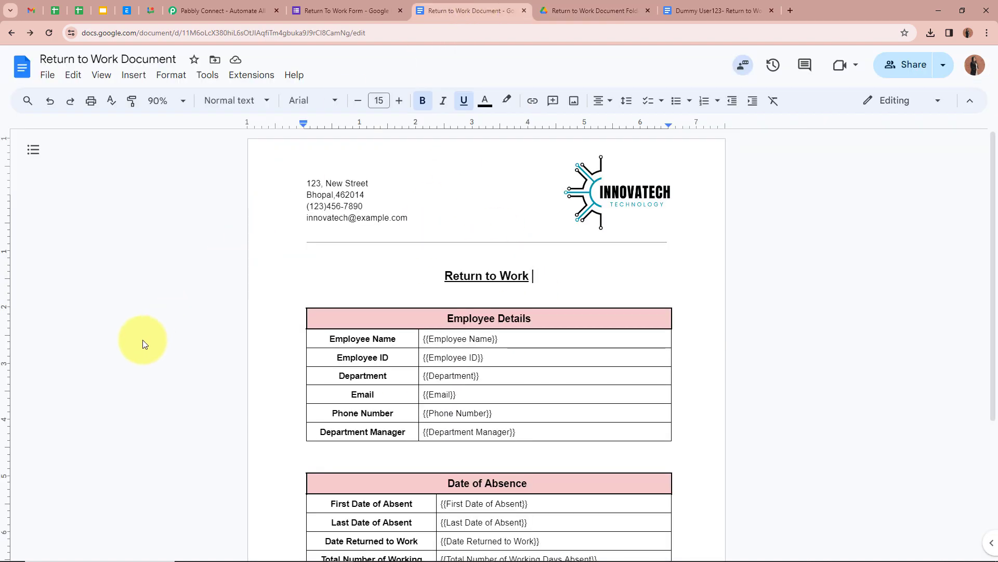
scroll(143, 339, down, 4)
scroll(142, 339, up, 4)
Sign in on the Pabbly website and launch the Pabbly Connect app with Access Now.
click(221, 11)
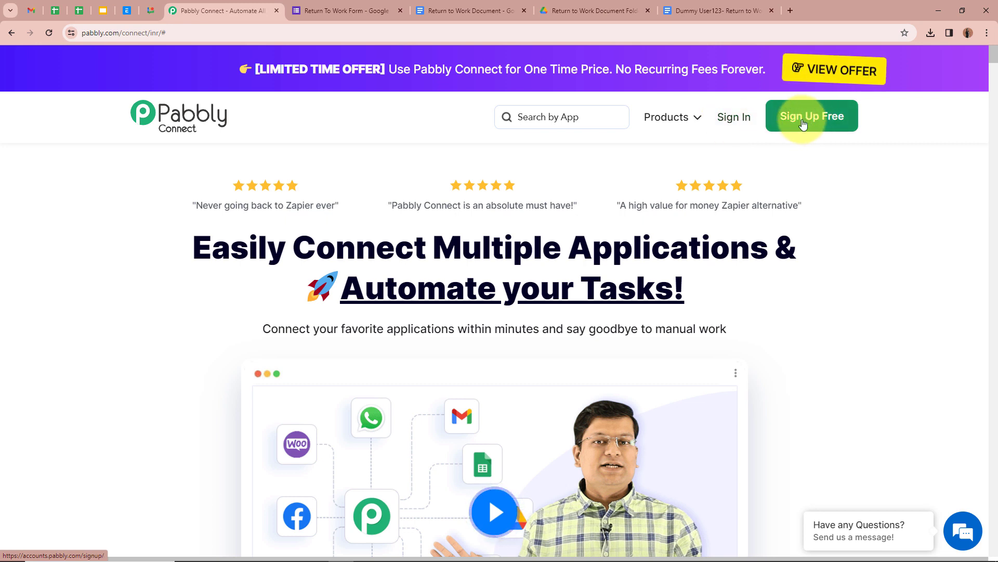
click(742, 117)
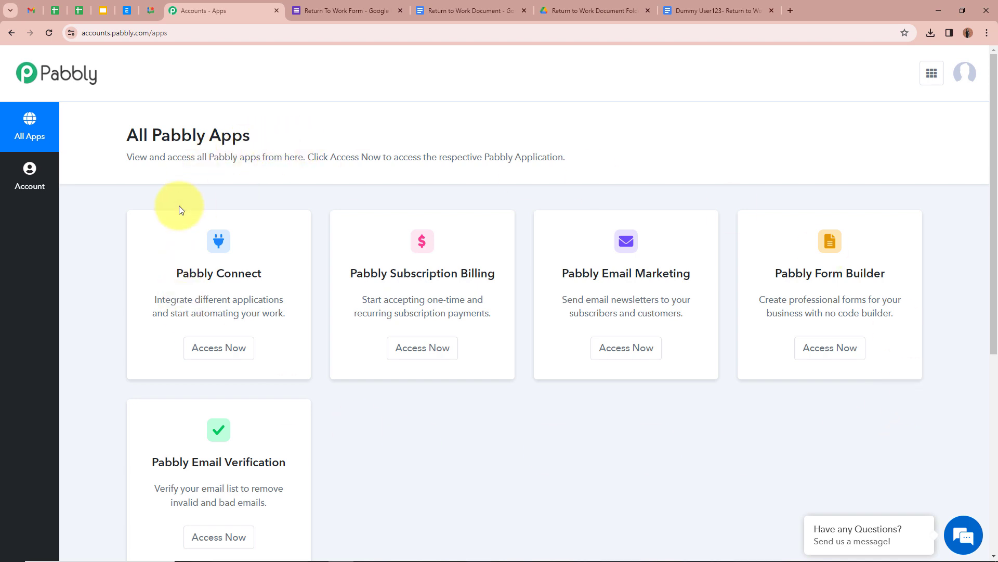
click(218, 346)
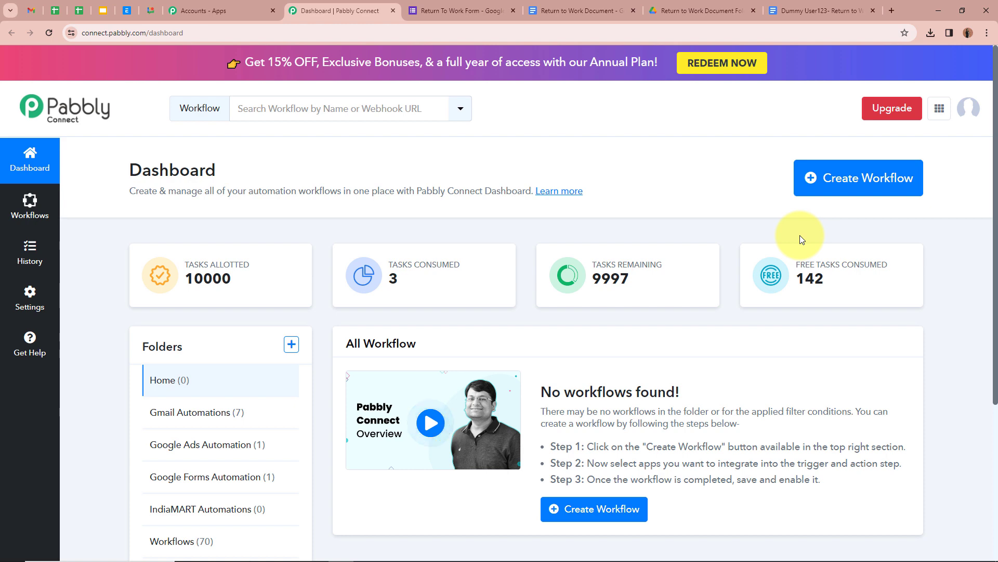
Create workflow 'Automate Return to Work Forms with Google Forms & Google D…' in the Google Forms Automation folder.
click(844, 192)
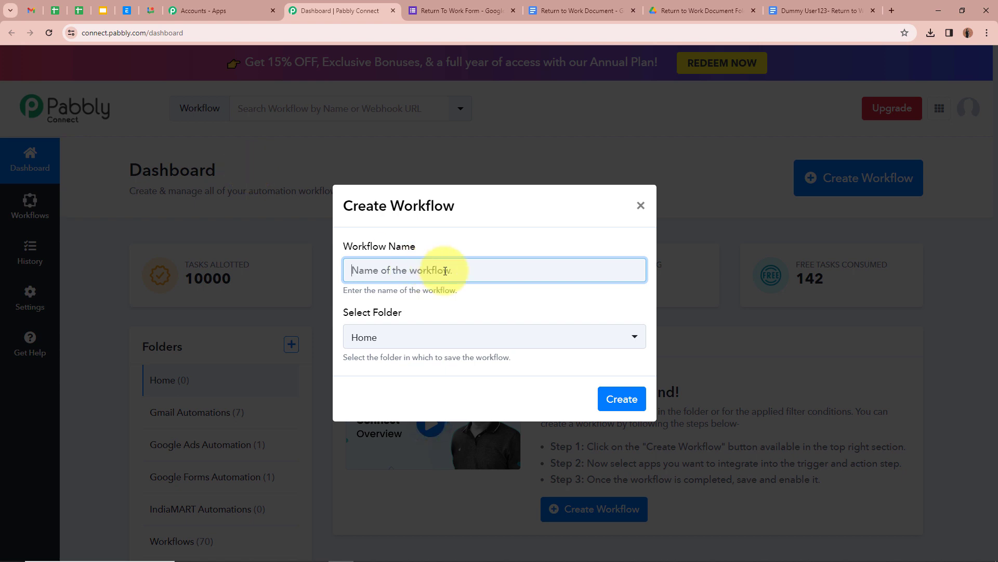
key(ctrl+v)
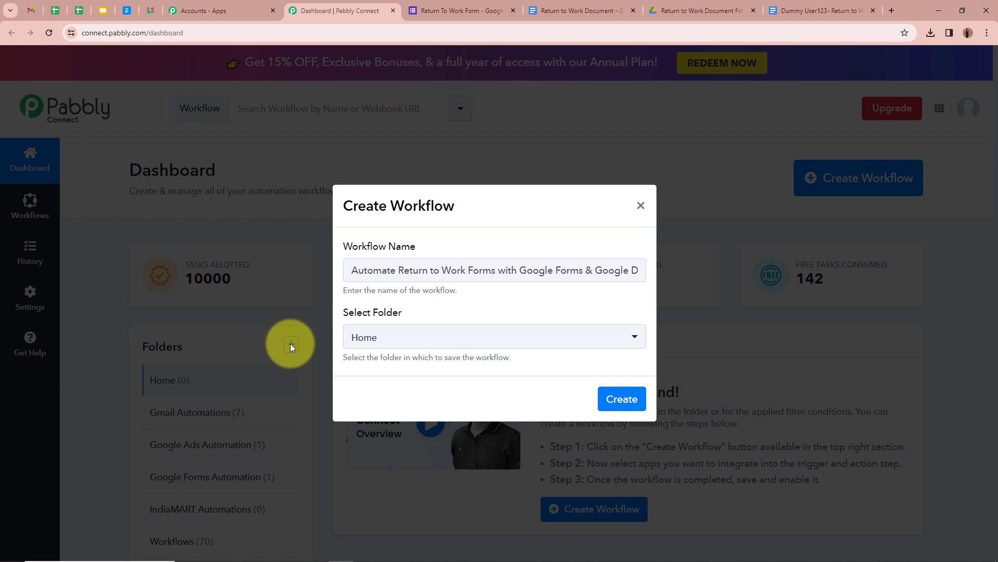
click(634, 338)
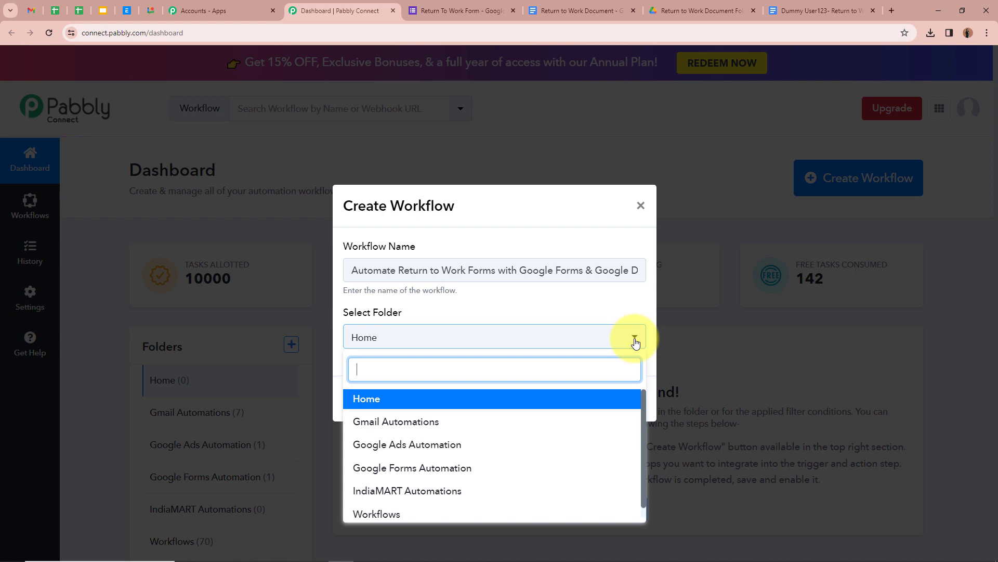
click(445, 470)
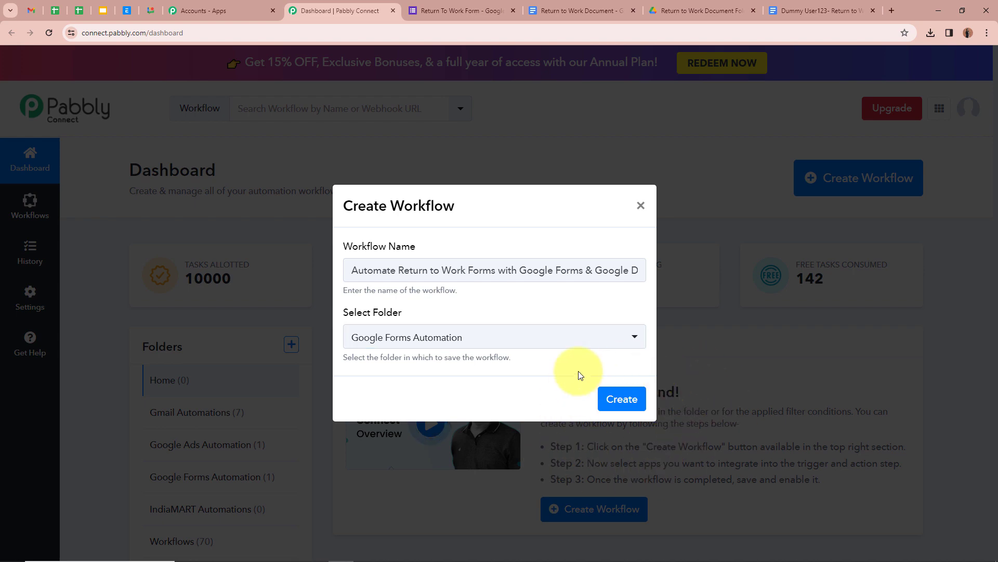
click(618, 399)
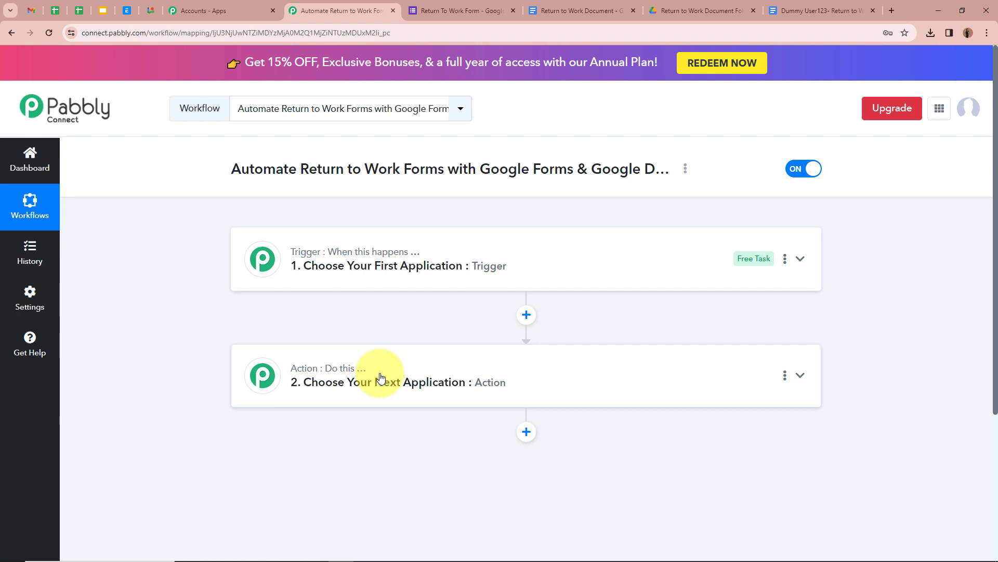
Choose Google Forms as the trigger app with the New Response Received trigger event.
click(803, 260)
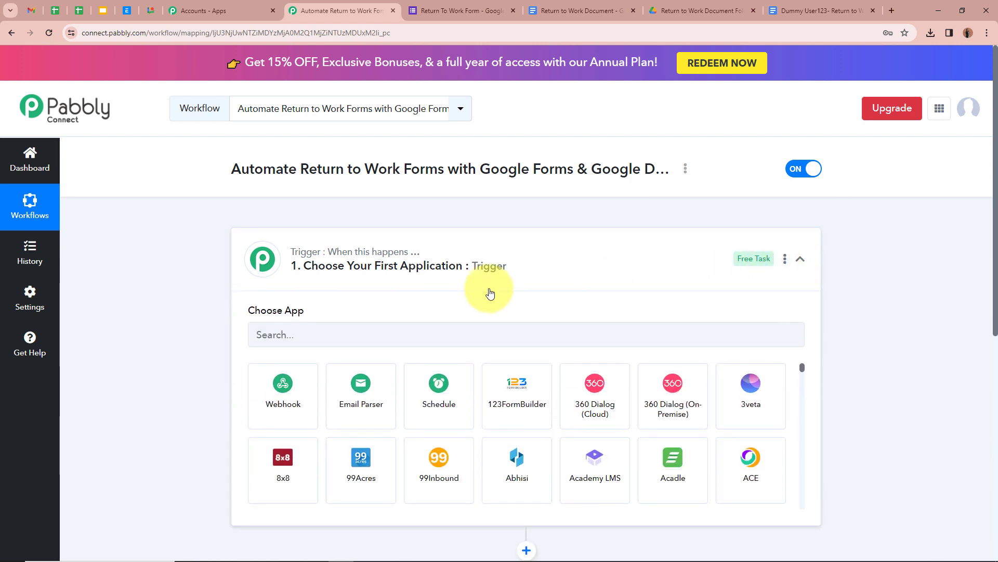
click(339, 345)
text(Goo)
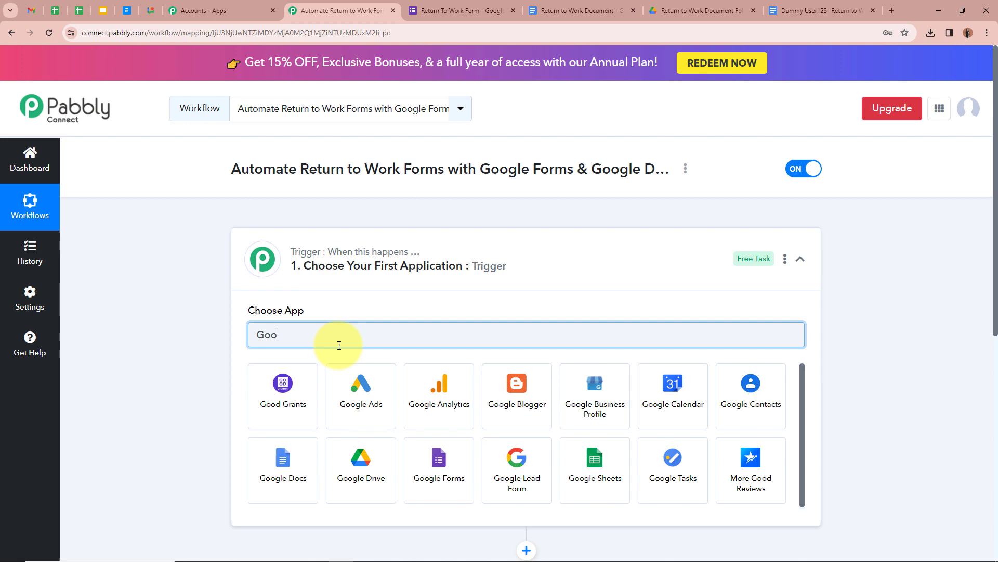
click(458, 460)
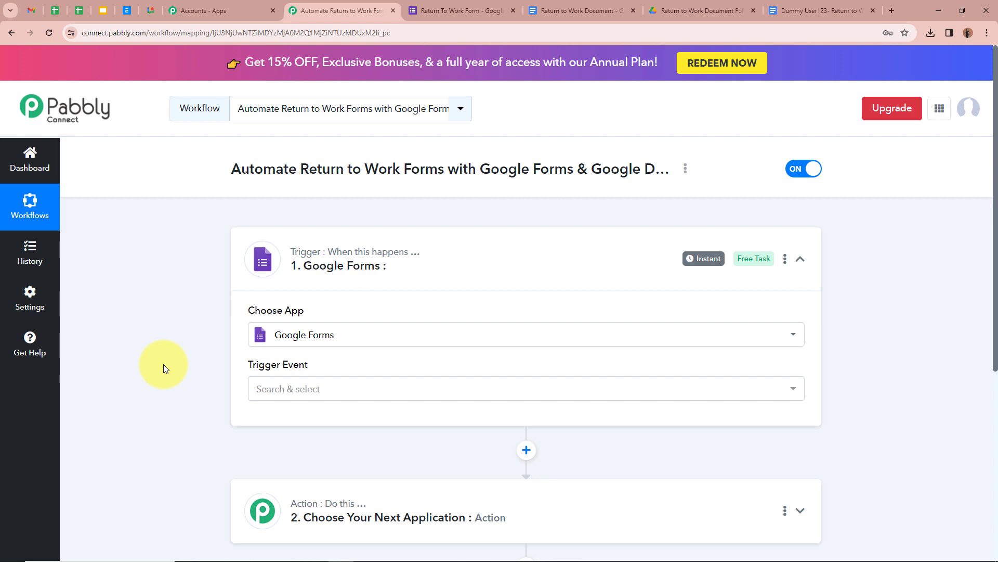
click(380, 394)
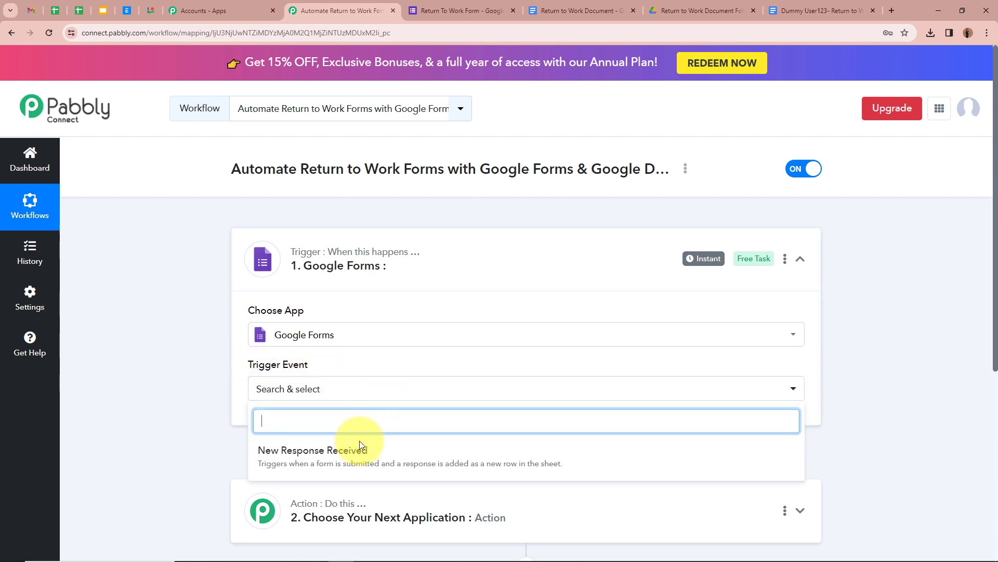
click(412, 461)
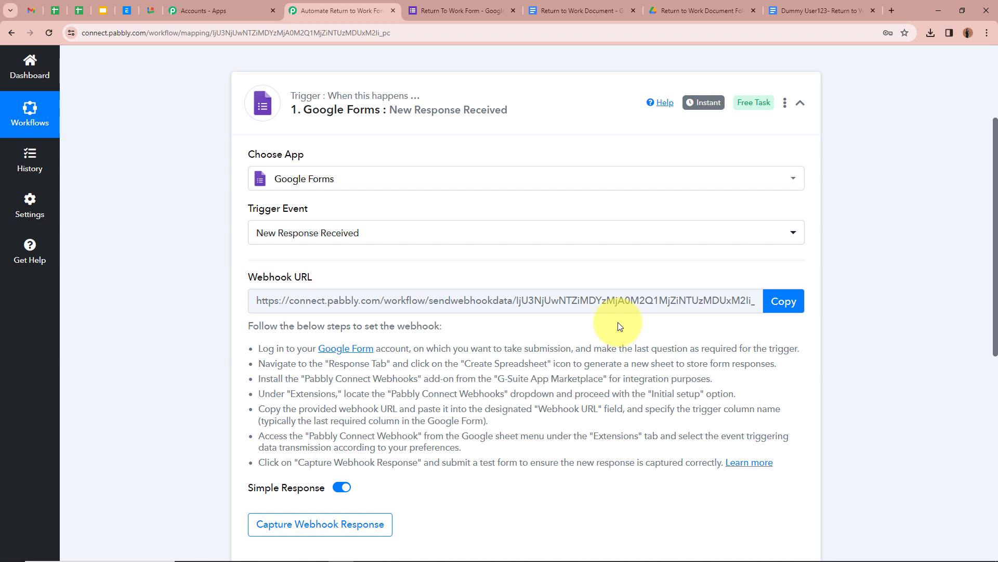
Copy the Google Forms trigger's webhook URL.
drag(259, 347, 784, 485)
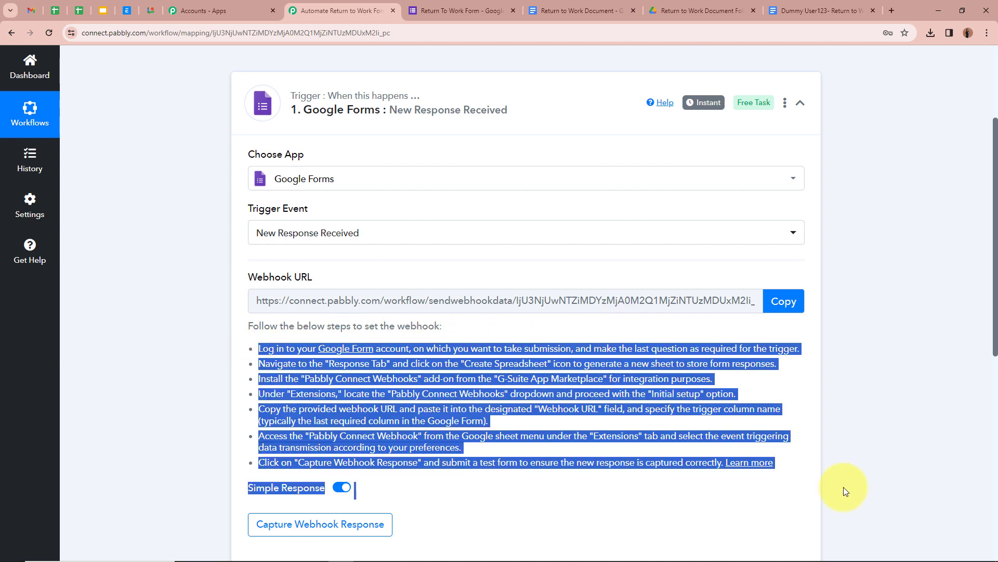
click(203, 367)
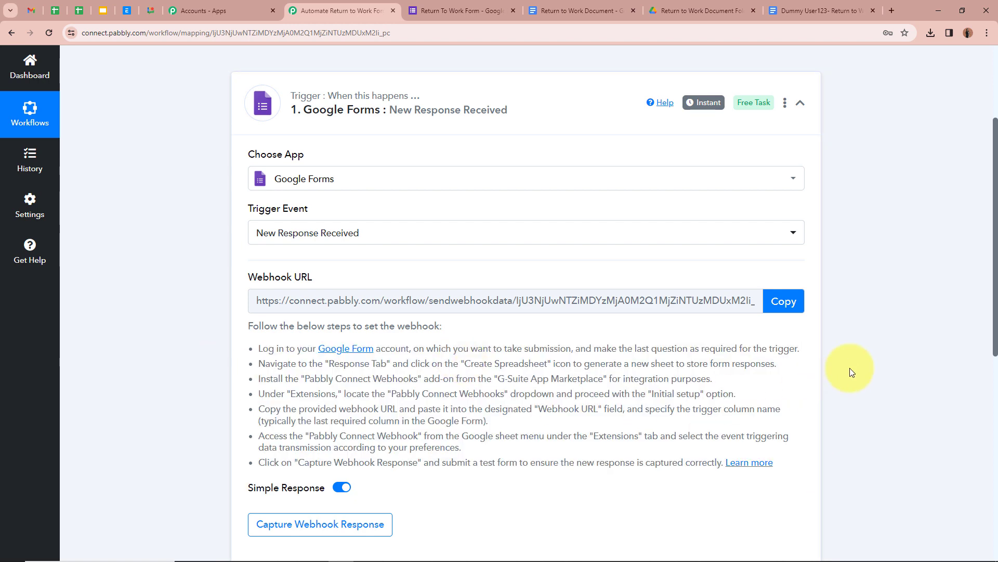
click(777, 310)
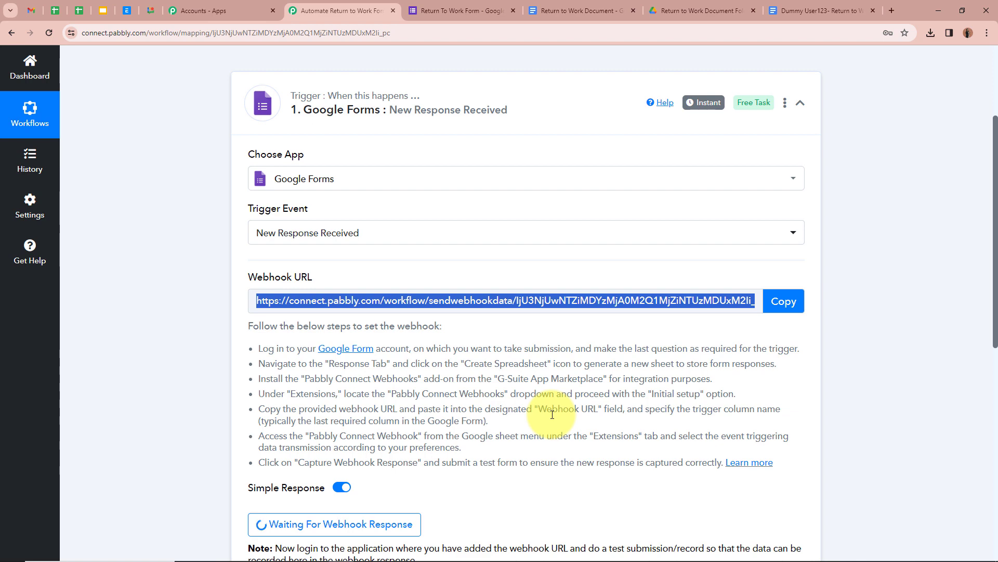
scroll(554, 418, up, 1)
scroll(554, 411, up, 2)
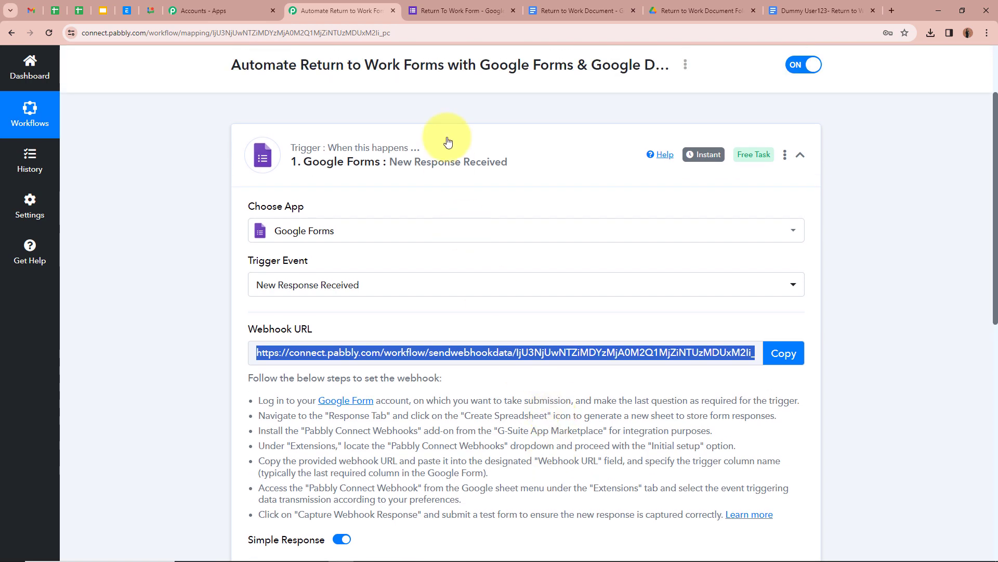
Back in the Return To Work Form, open its Responses page showing 0 responses.
click(477, 15)
scroll(211, 338, down, 7)
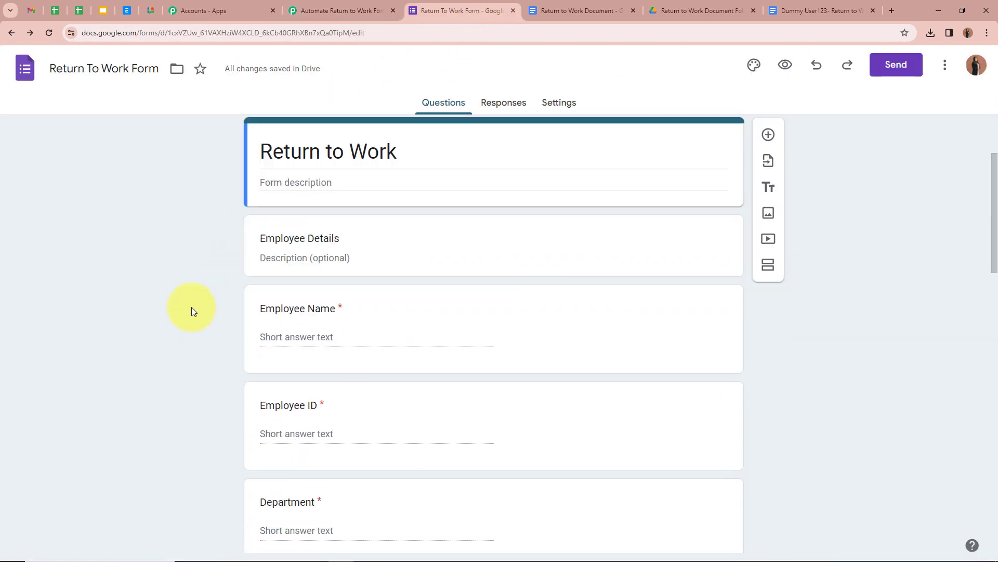
scroll(191, 306, down, 5)
scroll(191, 307, up, 10)
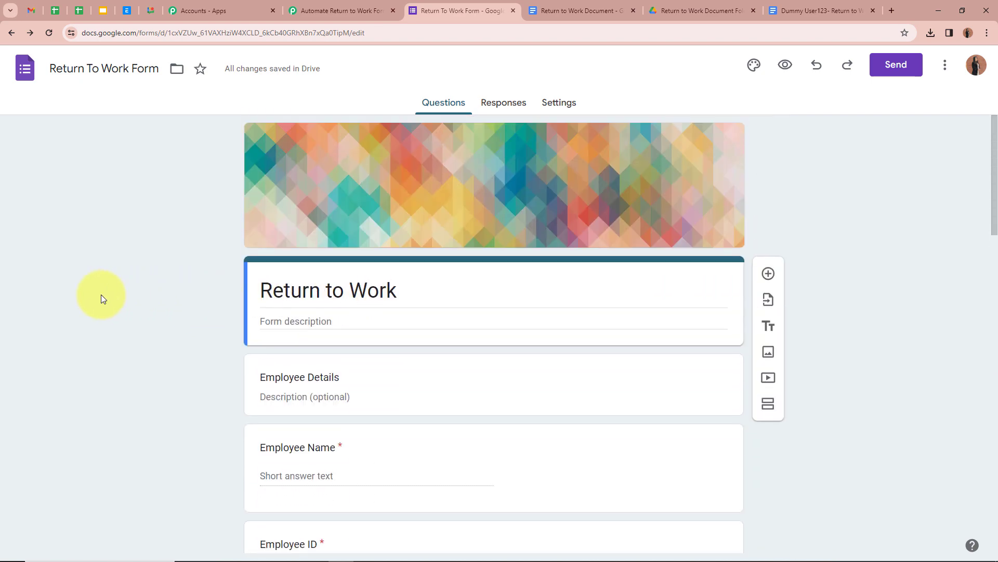
click(358, 10)
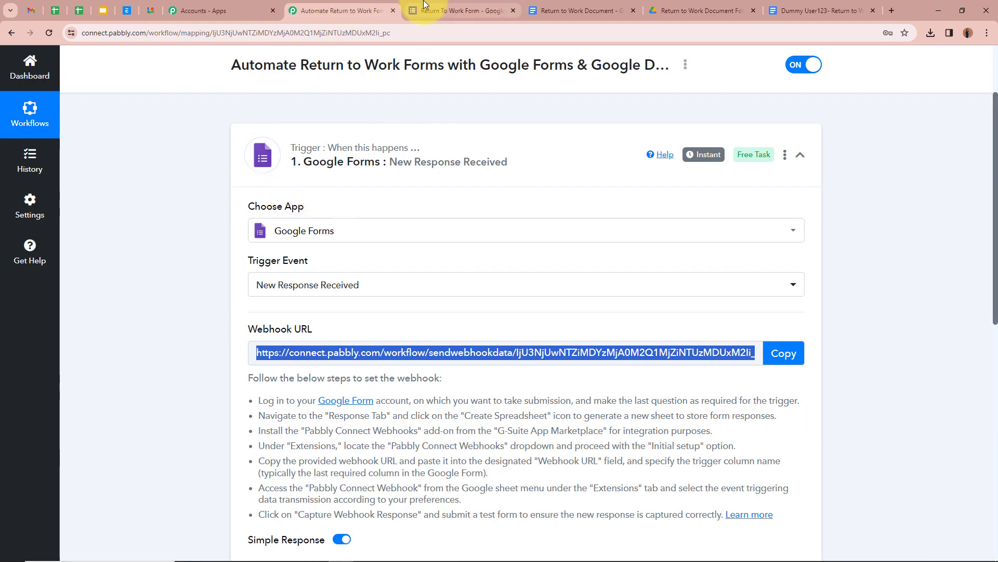
click(437, 11)
click(515, 104)
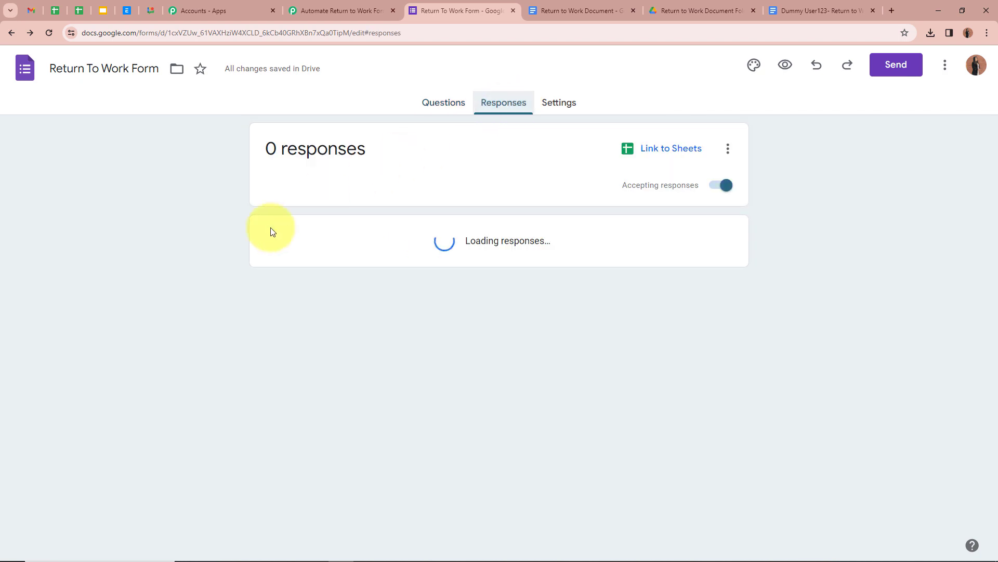
Link the form's responses to a newly created spreadsheet instead of an existing one.
click(689, 153)
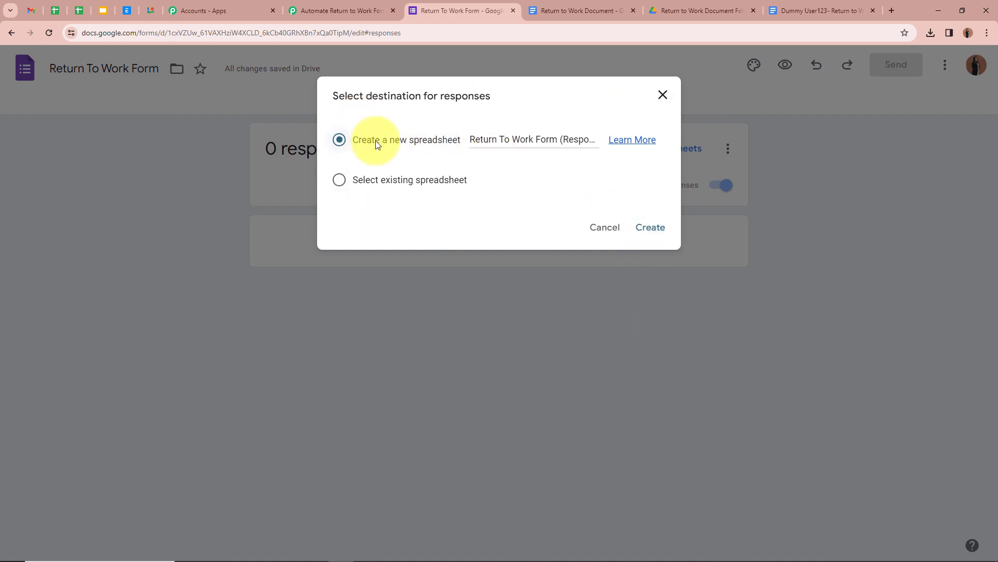
click(340, 186)
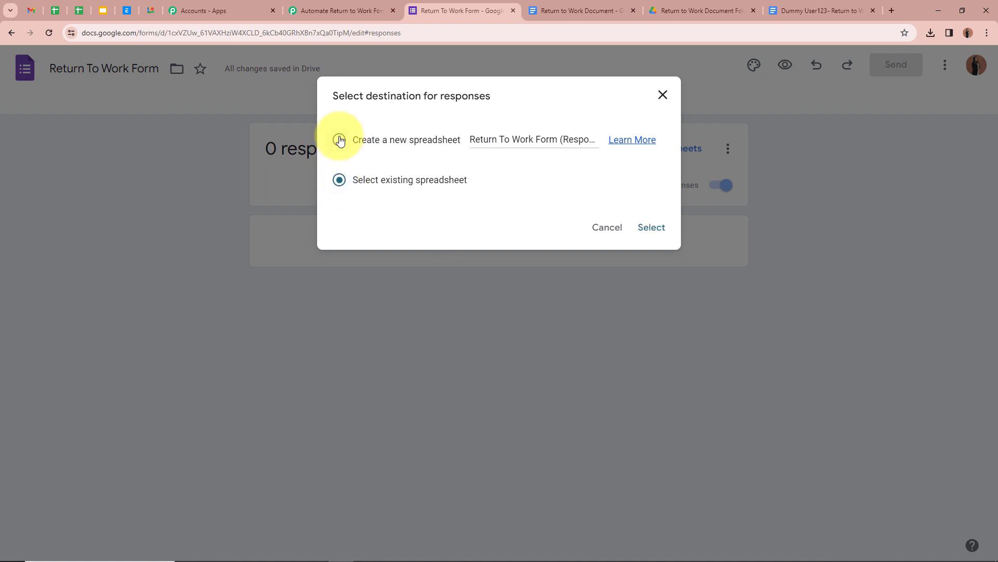
click(339, 141)
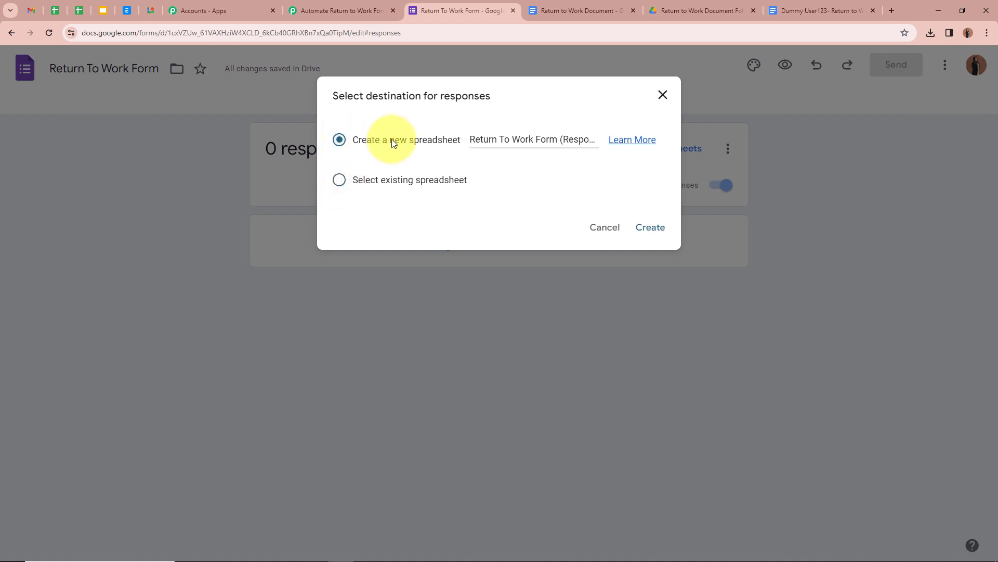
click(652, 229)
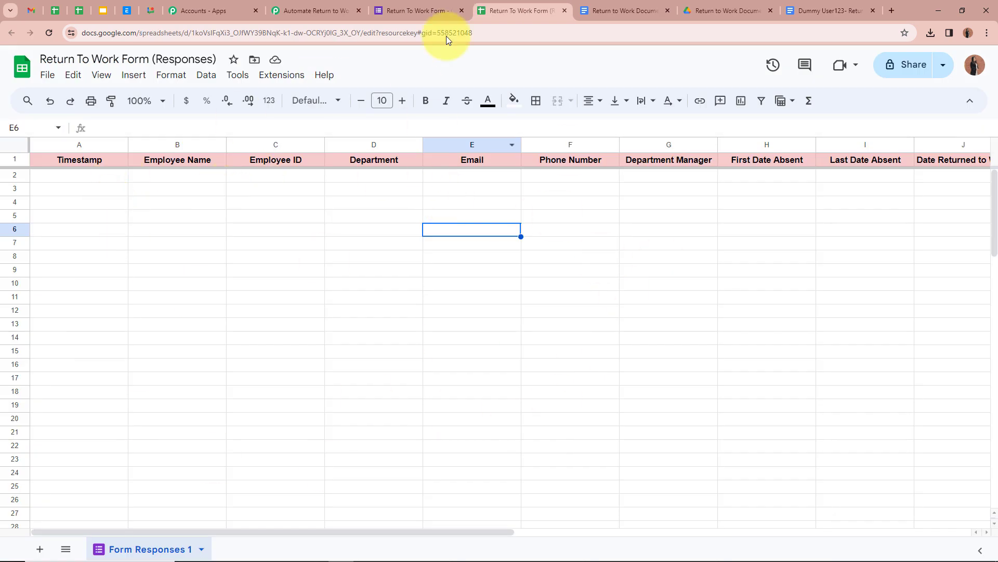
Compare the sheet's Timestamp, Employee Name, Employee ID and Department columns against the form's questions.
click(441, 11)
click(515, 10)
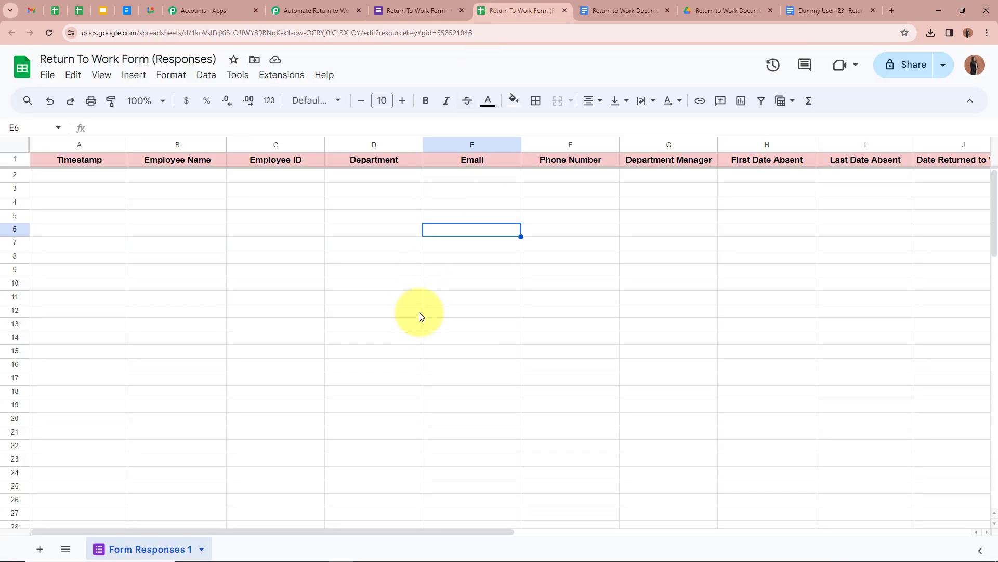
click(421, 10)
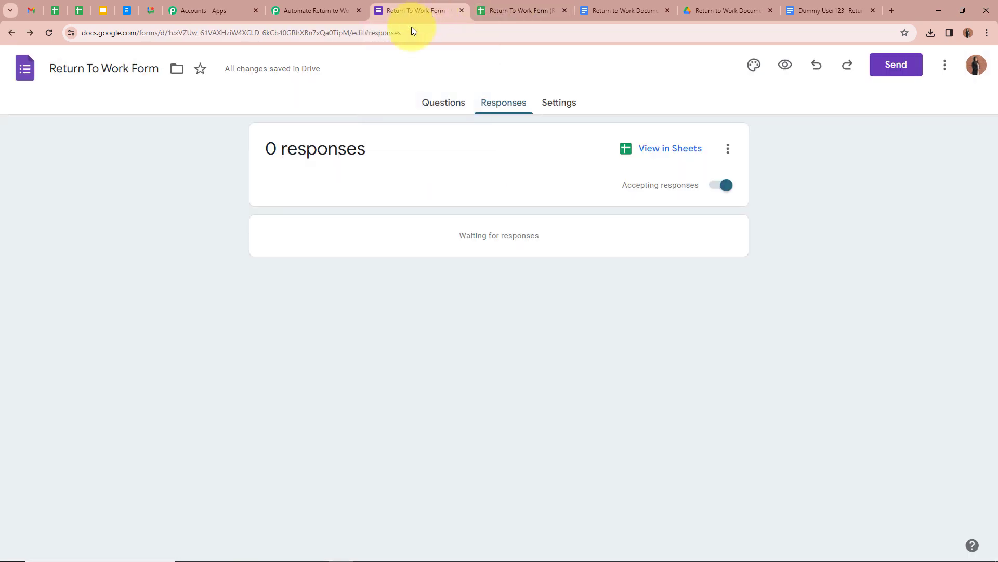
click(443, 103)
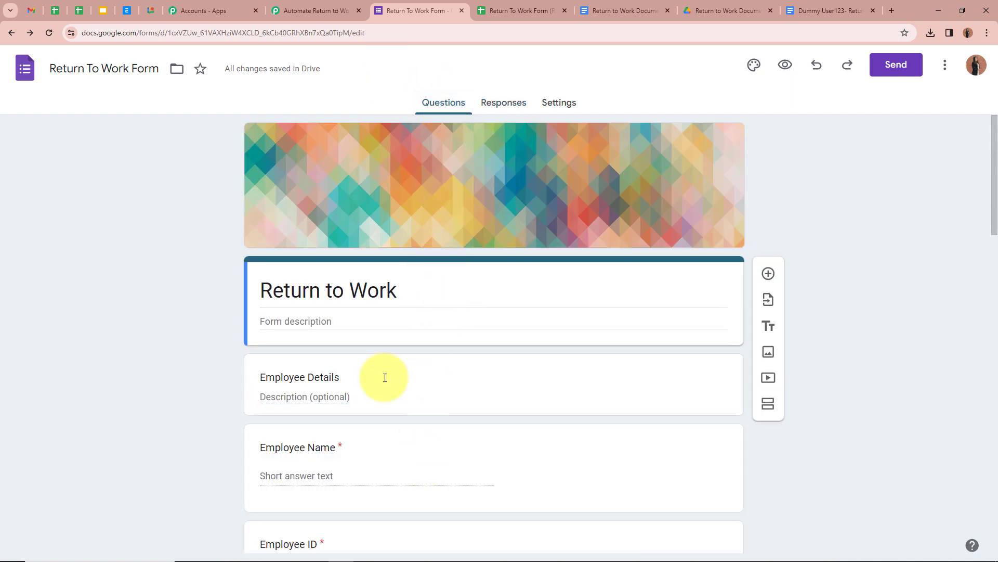
click(536, 9)
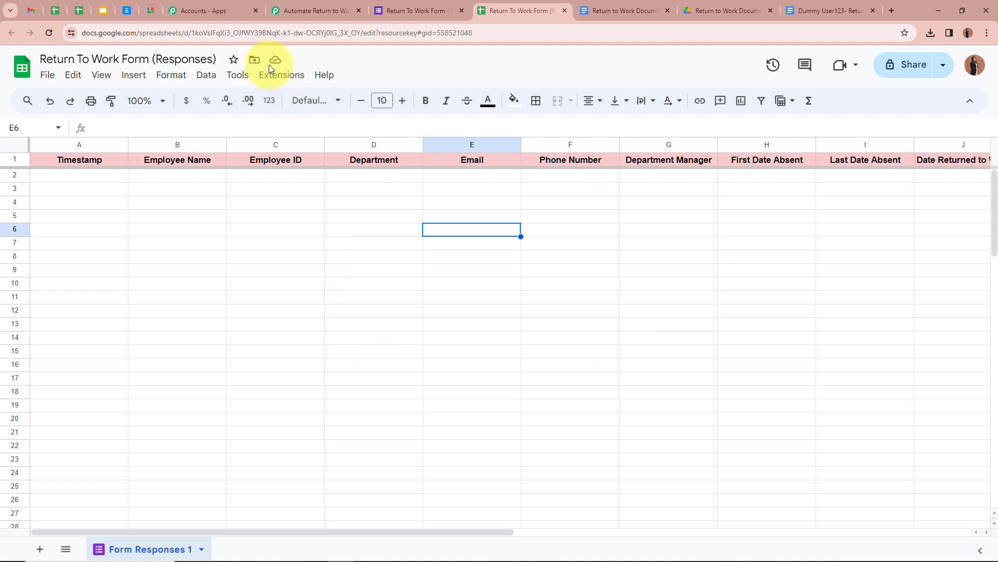
click(281, 75)
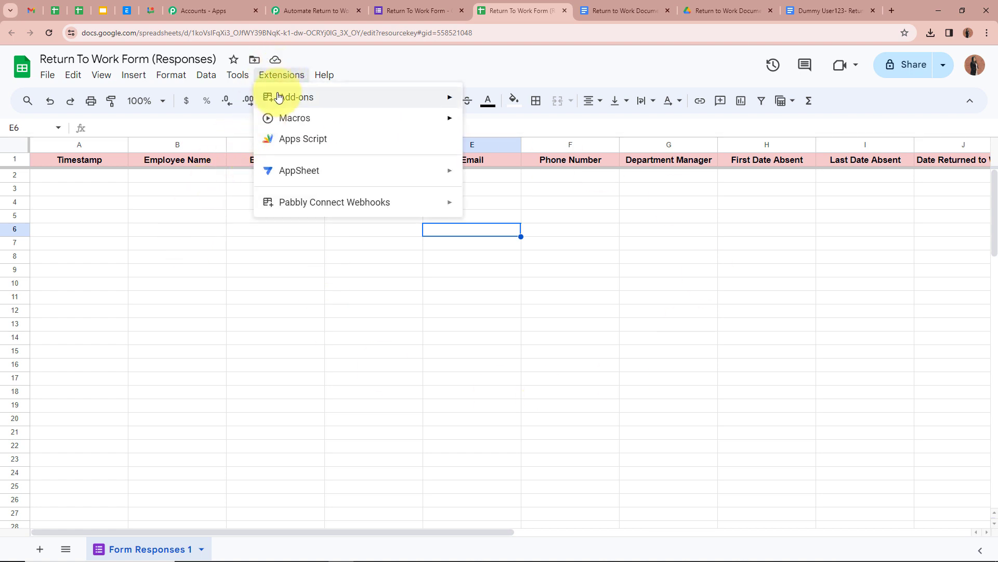
Search the add-on Marketplace for 'Pabbl' and open the installed Pabbly Connect Webhooks listing.
mouse_move(289, 95)
click(515, 102)
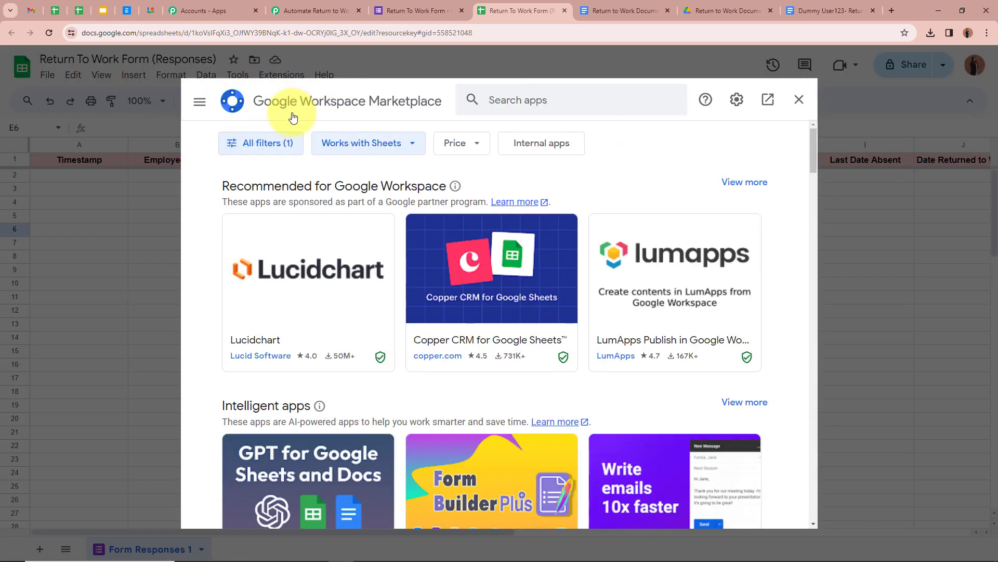
click(594, 94)
text(P)
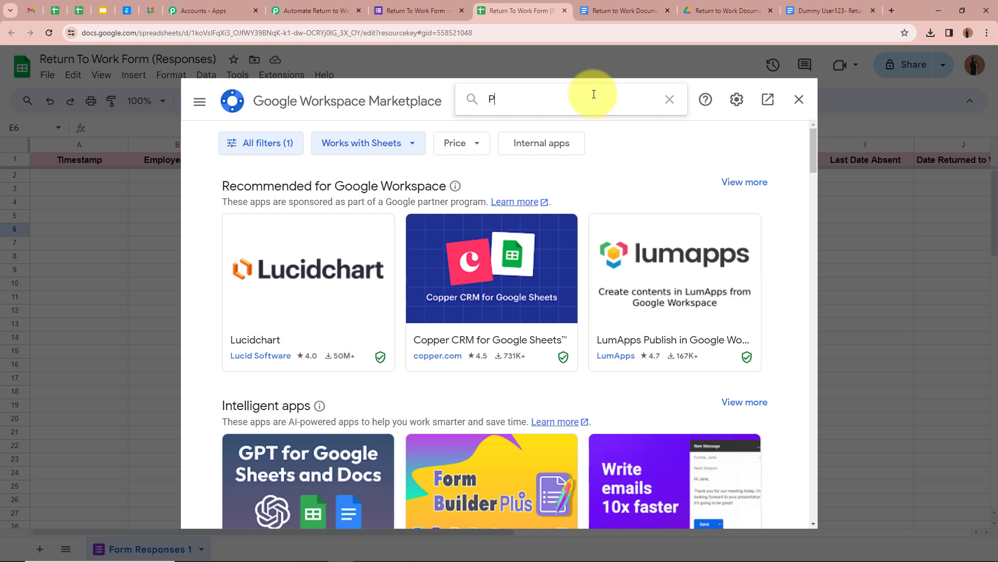
text(abbl)
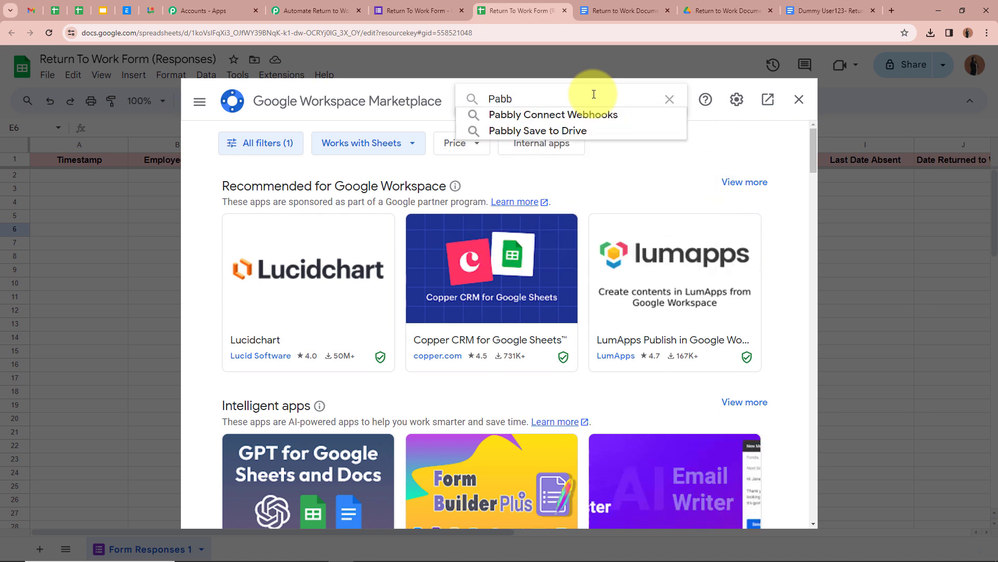
click(601, 114)
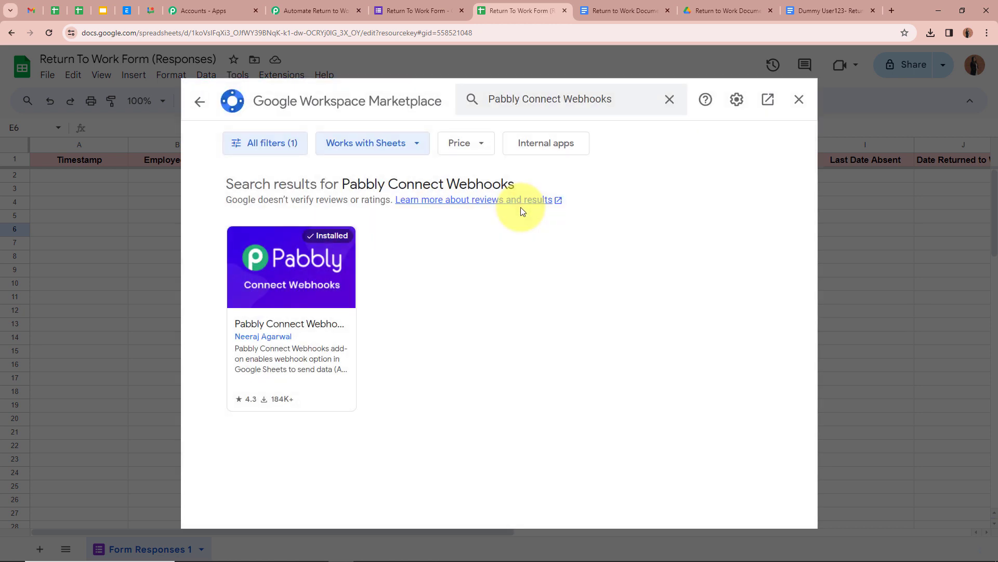
click(305, 311)
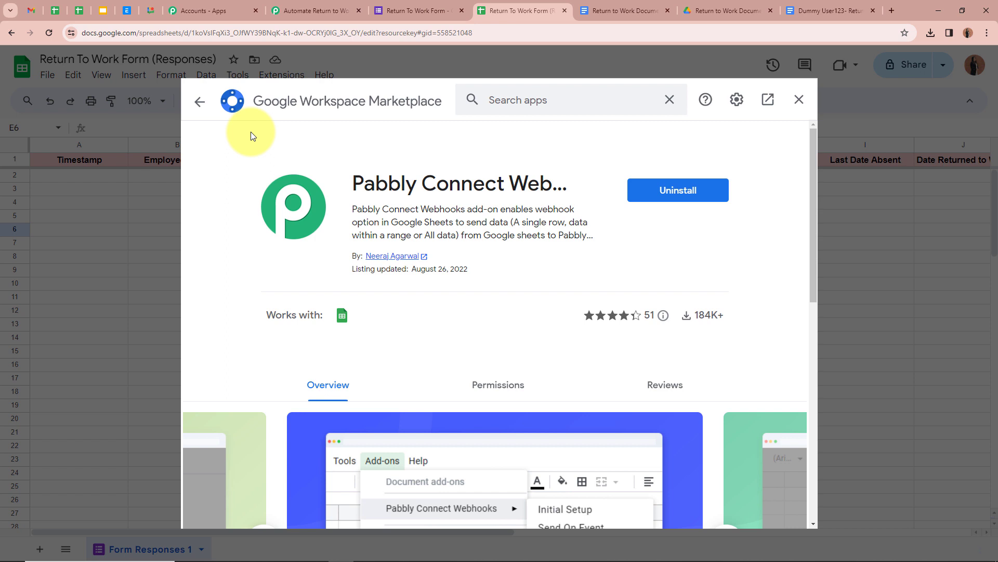
Close the Marketplace and open Pabbly Connect Webhooks' Initial Setup from Extensions.
click(799, 99)
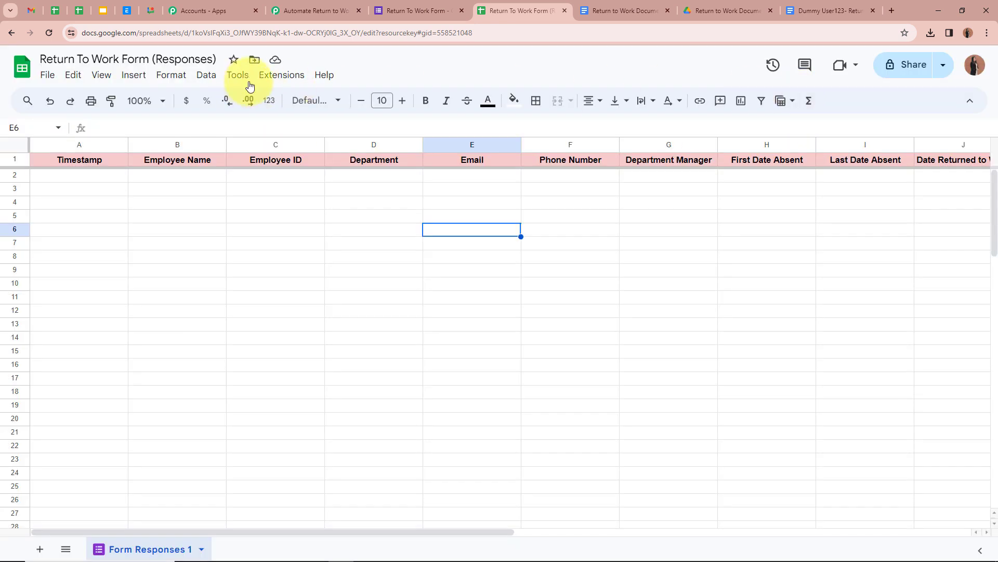
click(268, 78)
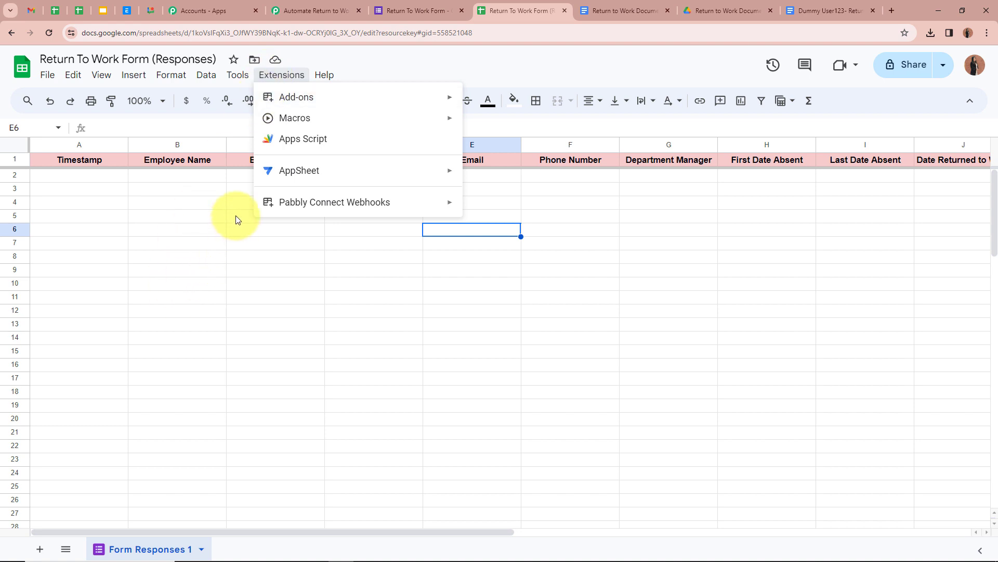
mouse_move(394, 213)
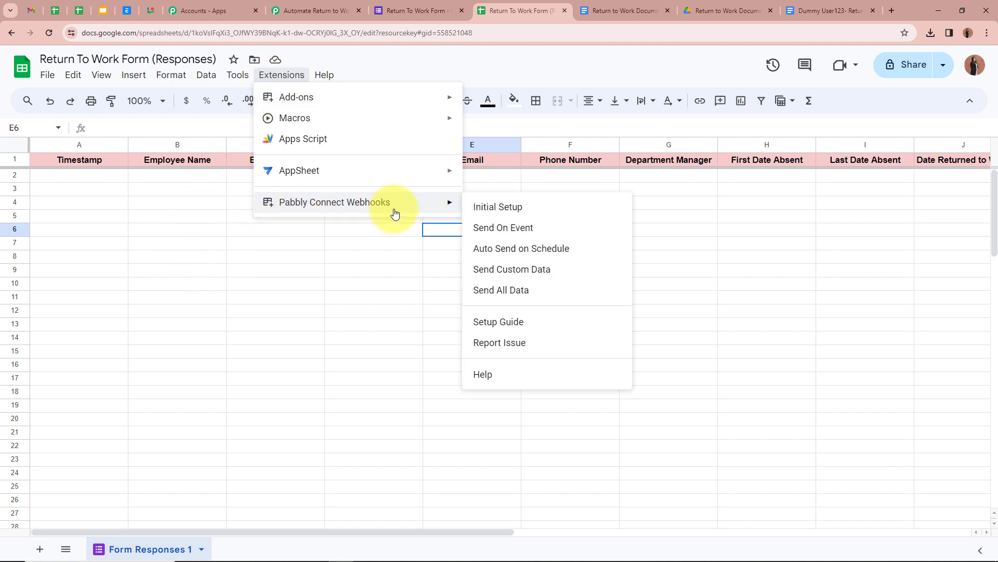
click(498, 207)
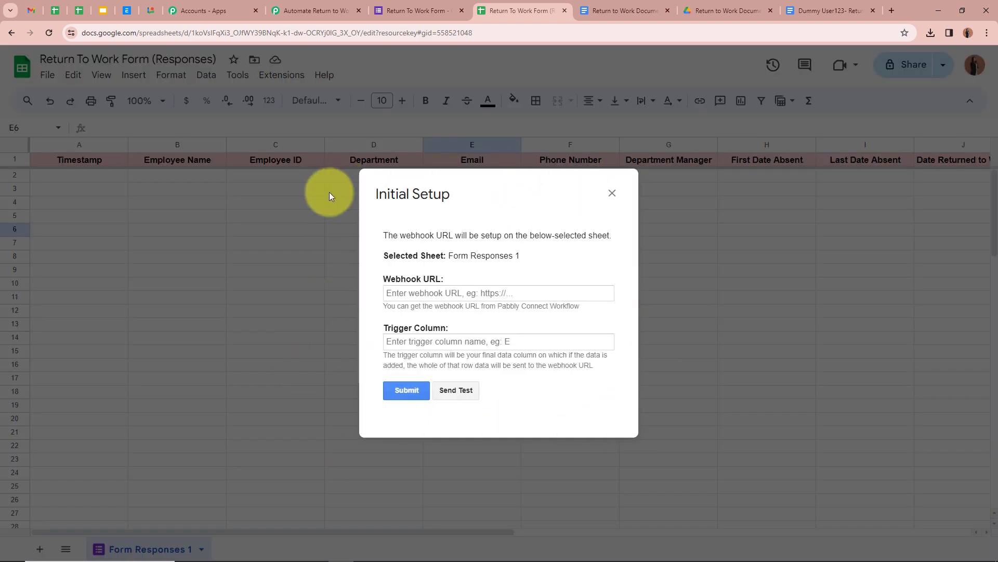
Paste the workflow's webhook URL, set trigger column M, and submit the setup.
click(484, 299)
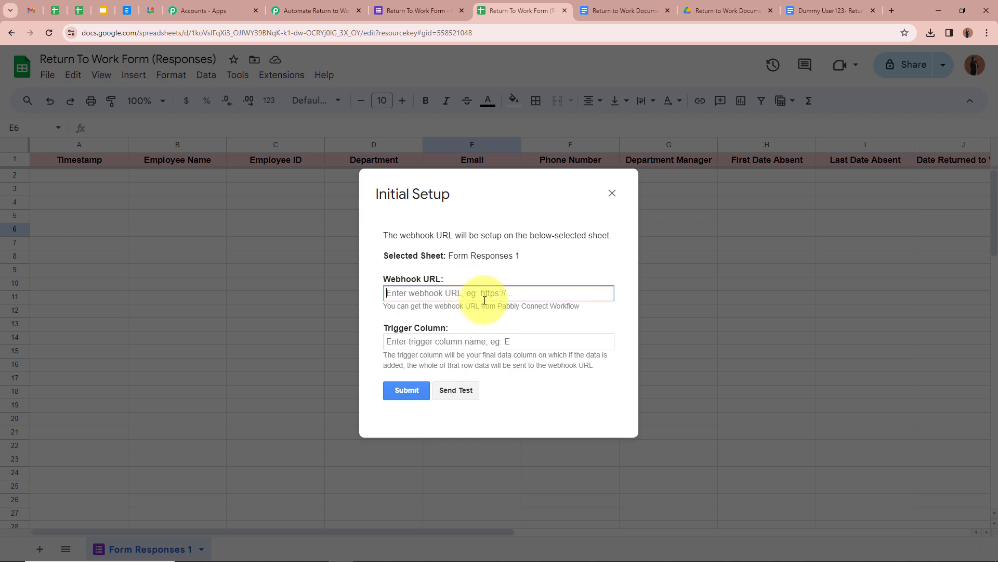
key(ctrl+v)
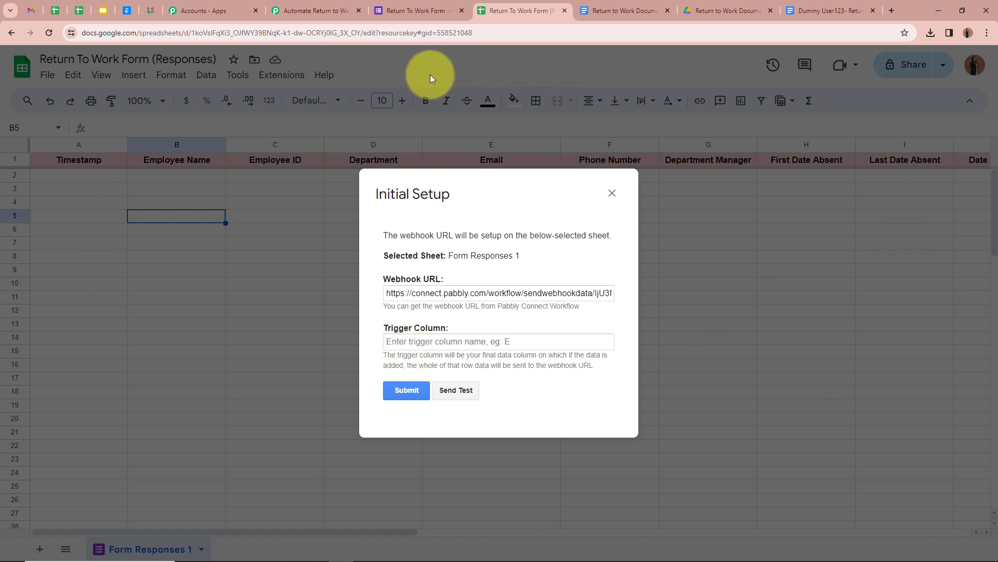
click(446, 339)
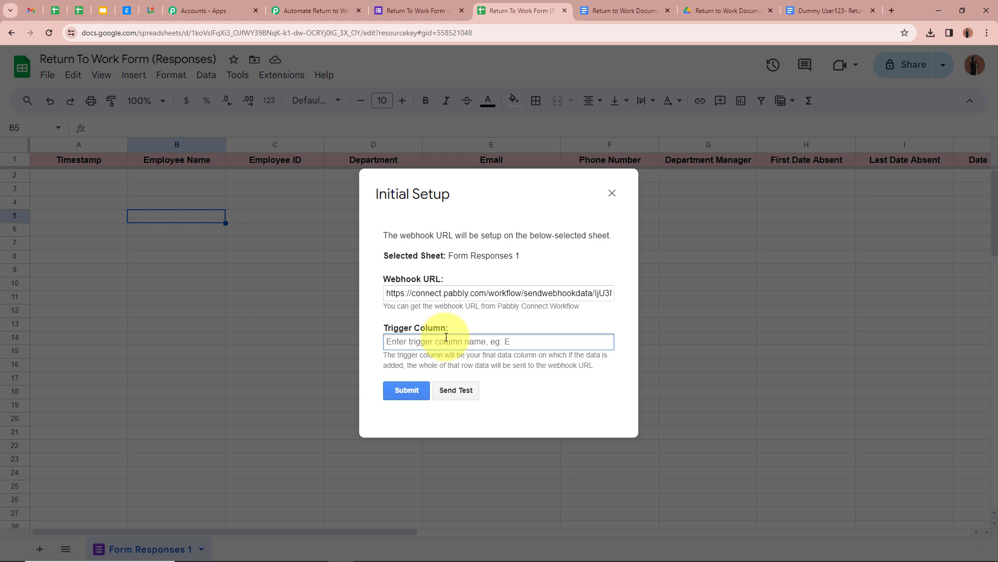
text(M)
click(468, 259)
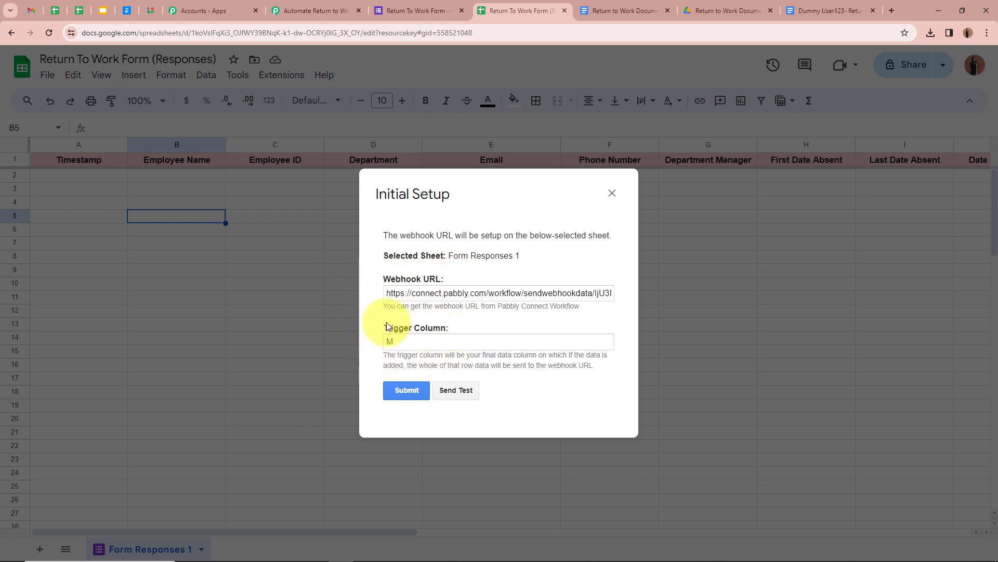
click(413, 390)
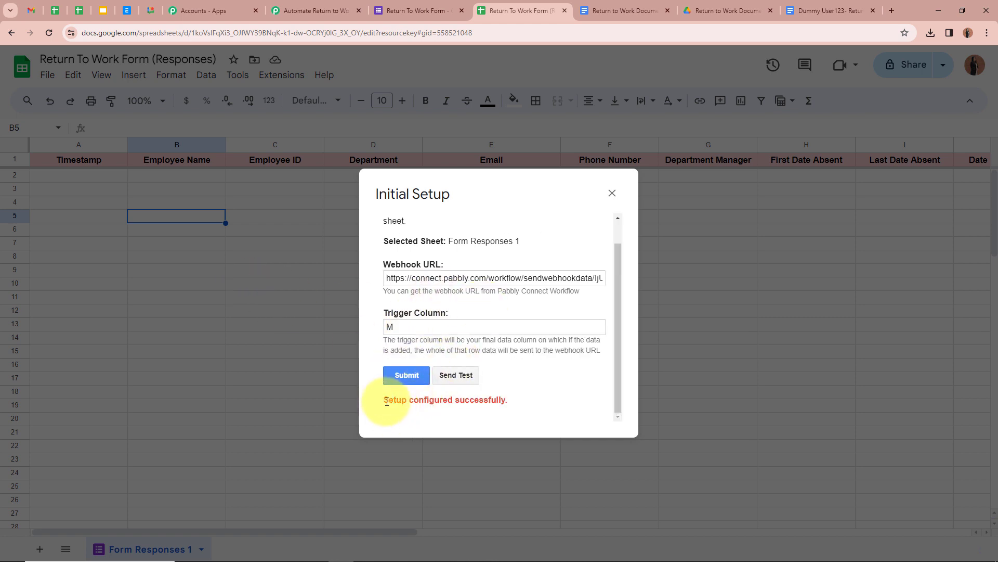
click(612, 193)
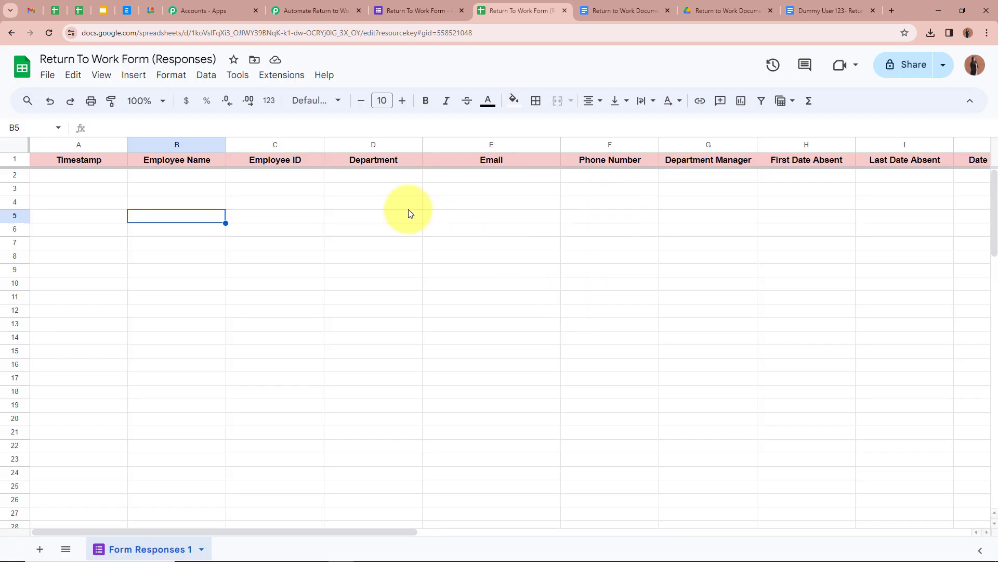
Turn on Send On Event in the Pabbly Connect Webhooks add-on.
click(372, 203)
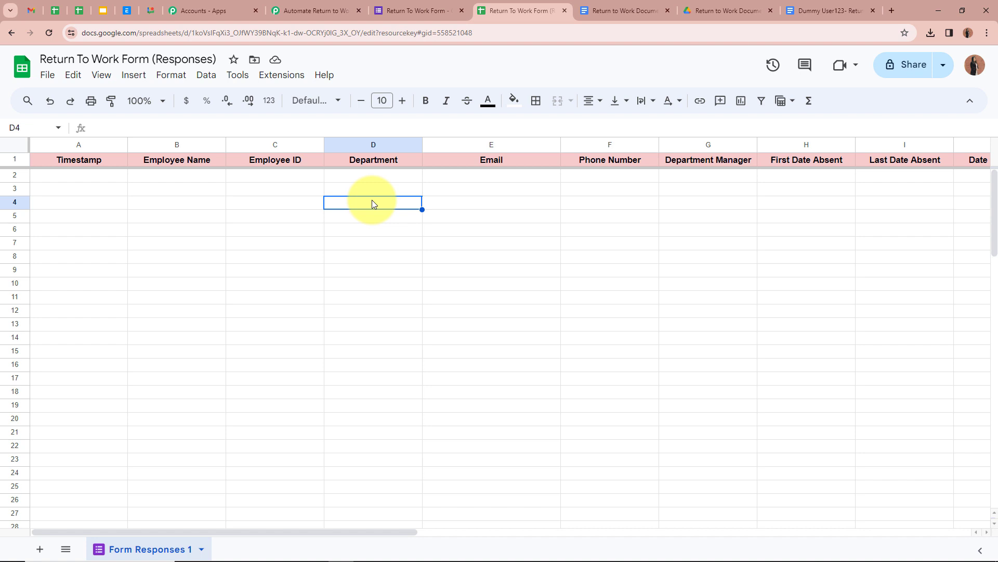
click(284, 74)
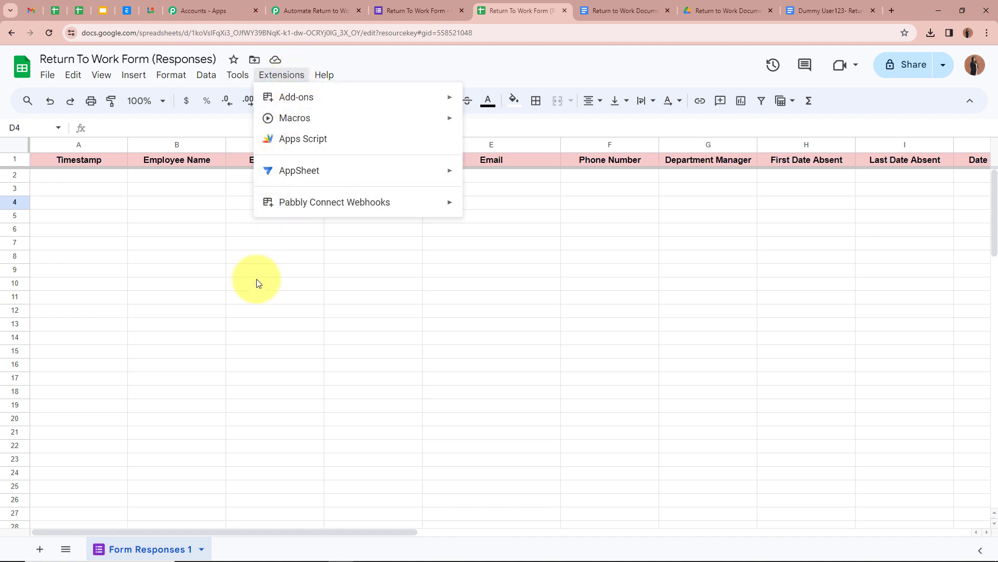
mouse_move(308, 208)
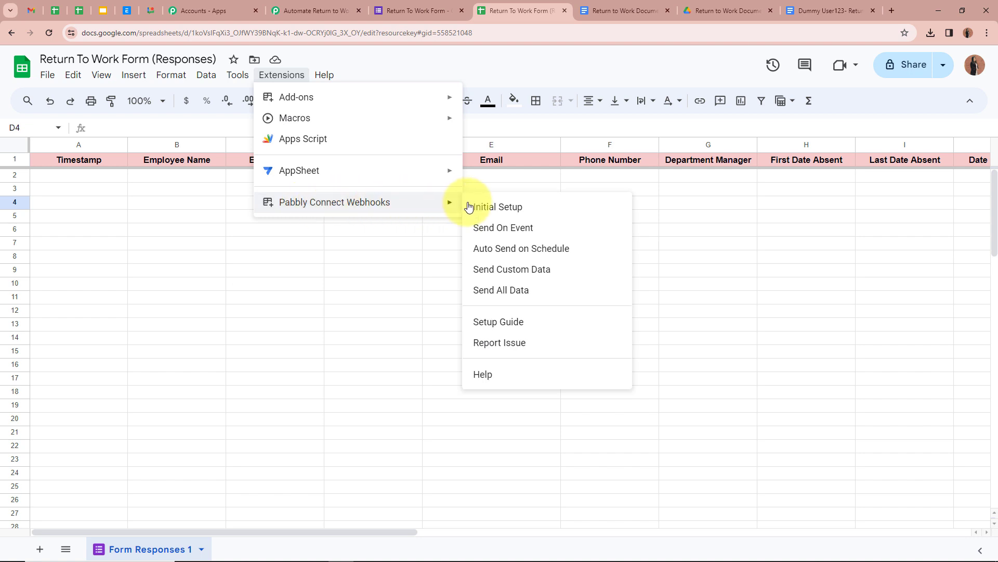
click(505, 229)
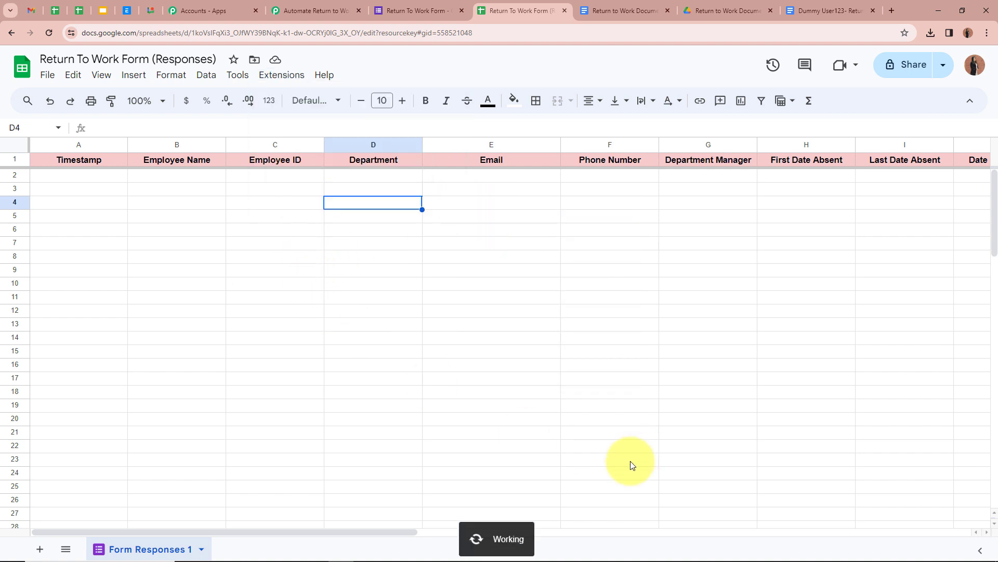
Confirm Send On Event is checked, then return to the Pabbly workflow awaiting a webhook.
click(281, 75)
mouse_move(290, 203)
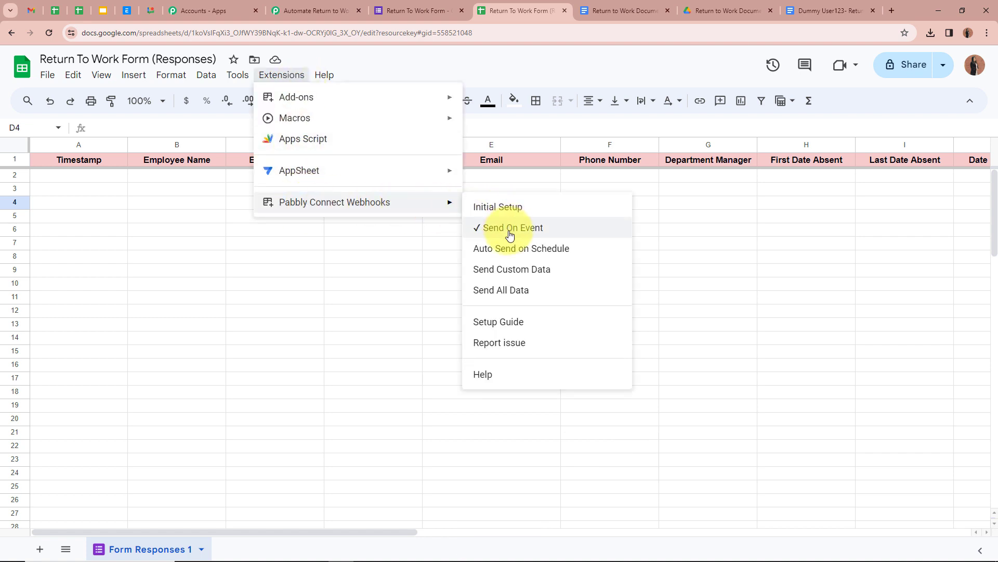
click(401, 232)
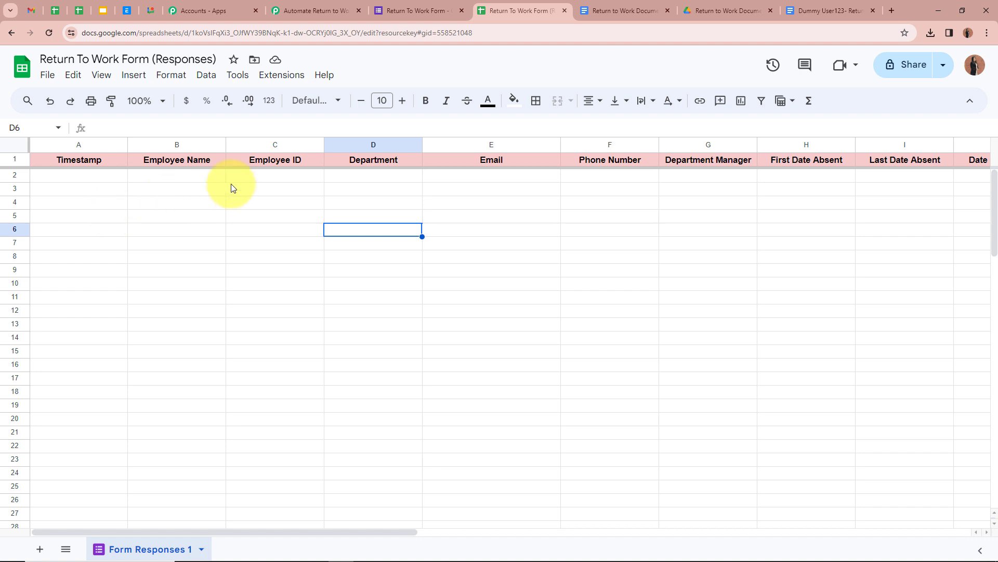
click(312, 10)
scroll(160, 289, down, 4)
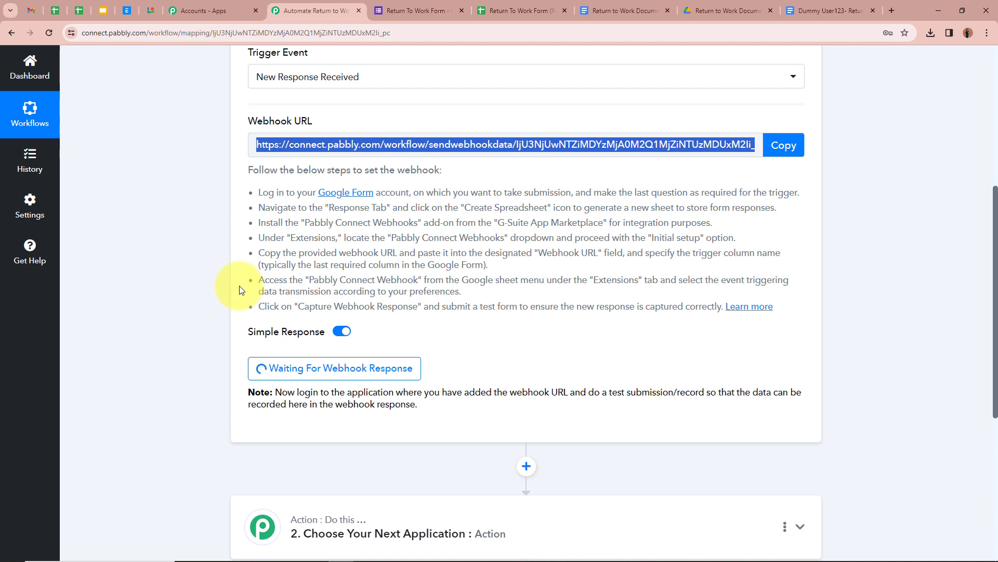
Open the Return To Work Form's live preview and scroll through its blank questions.
click(401, 10)
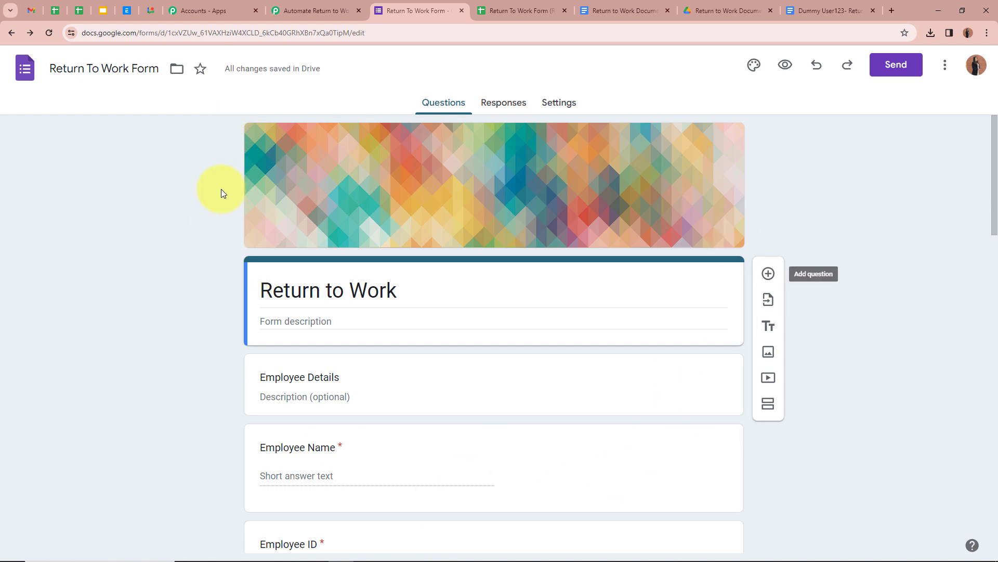
scroll(167, 193, down, 10)
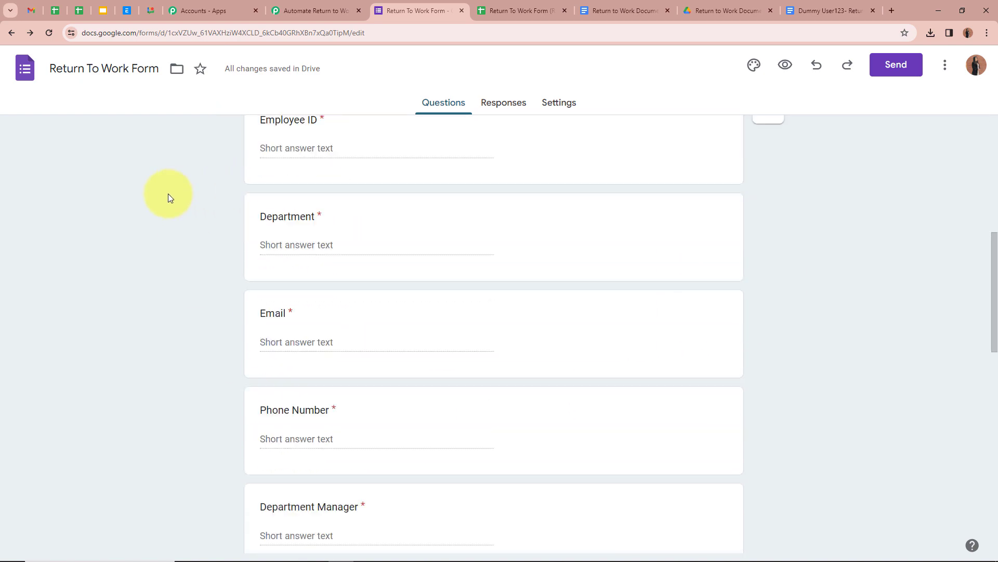
scroll(167, 193, up, 10)
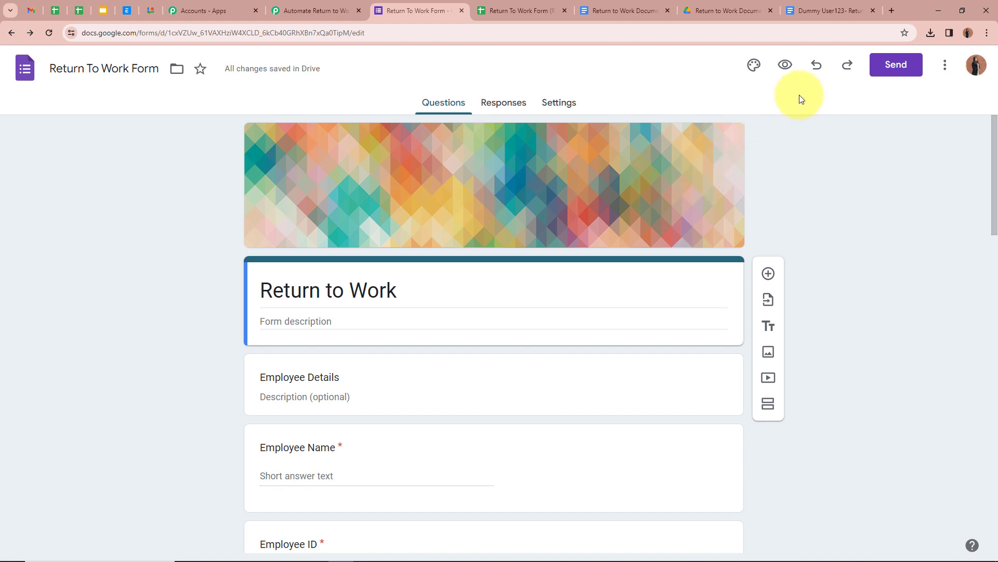
click(785, 65)
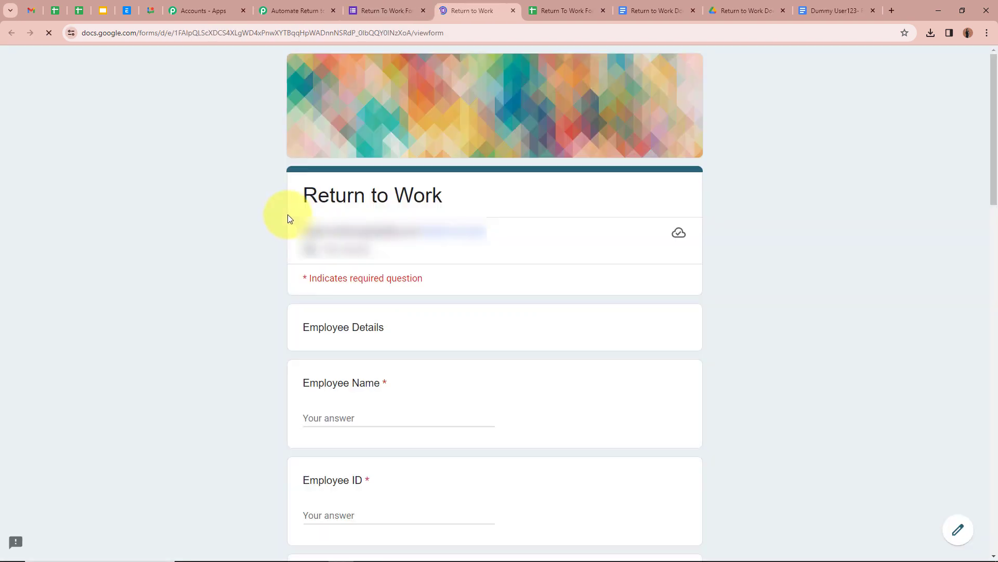
scroll(563, 100, down, 5)
scroll(646, 388, down, 5)
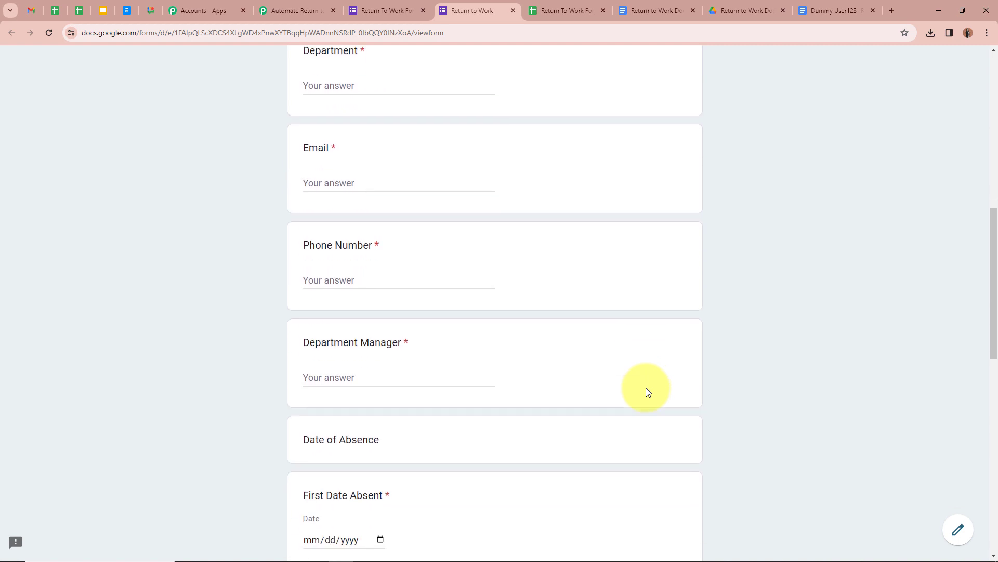
scroll(646, 388, down, 10)
scroll(645, 388, up, 6)
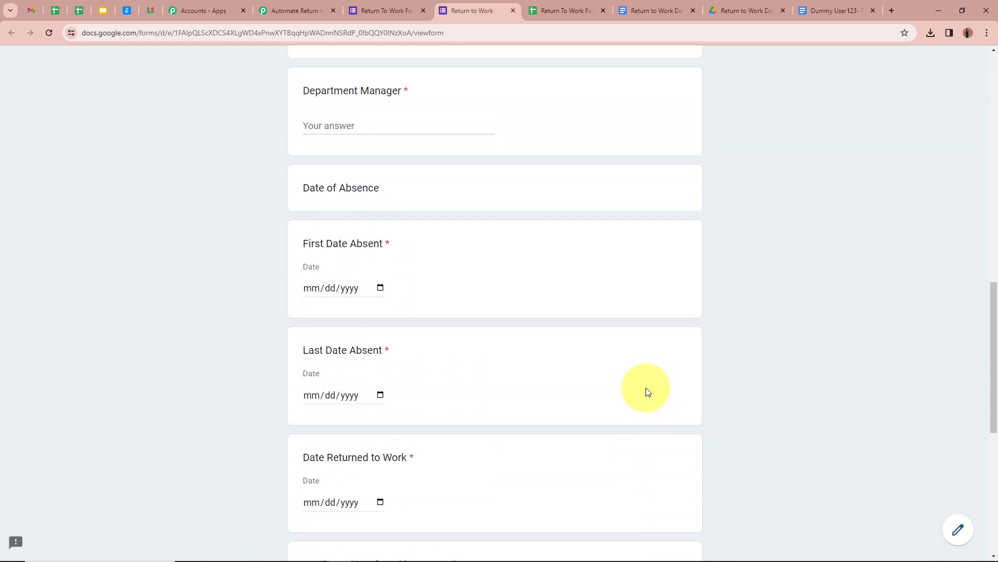
scroll(647, 391, up, 7)
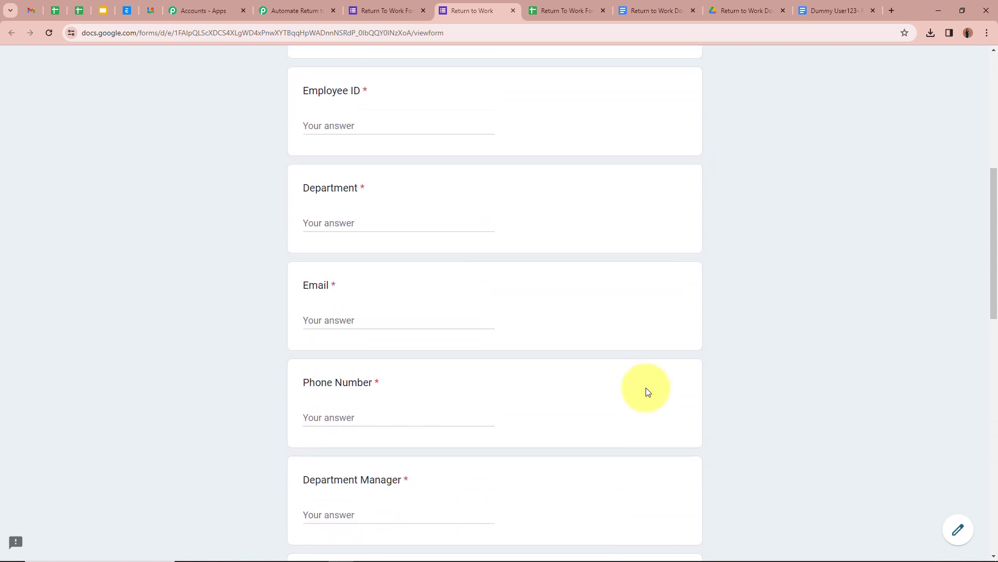
scroll(646, 391, up, 2)
Paste the employee's name and ID, enter Finance Department, and begin the email answer.
click(358, 102)
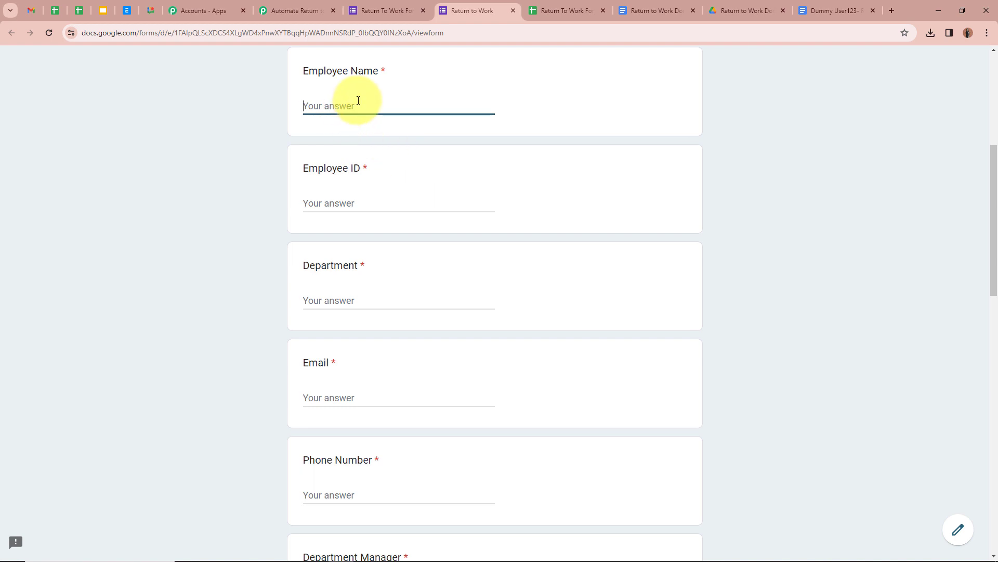
text(Dummy User123)
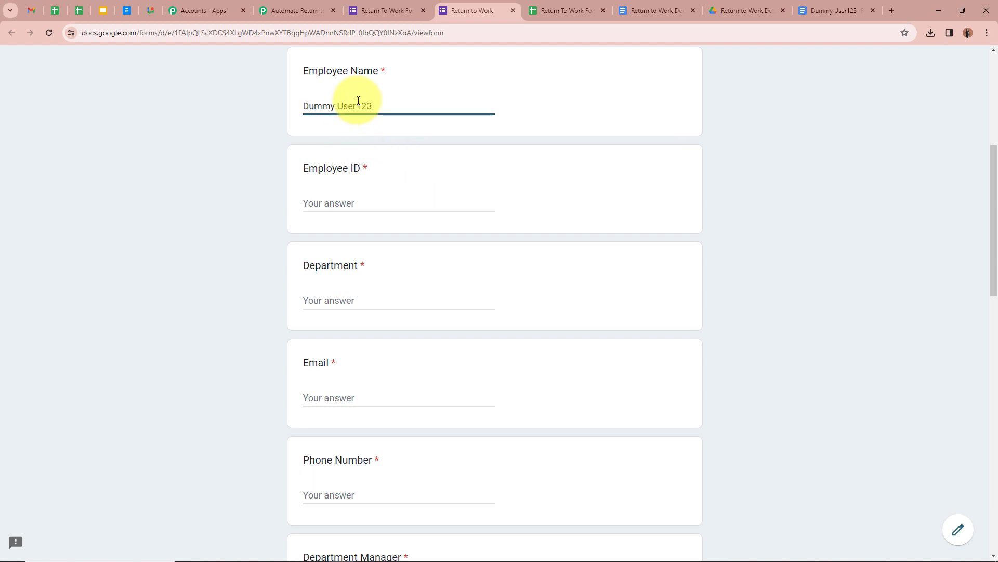
click(365, 203)
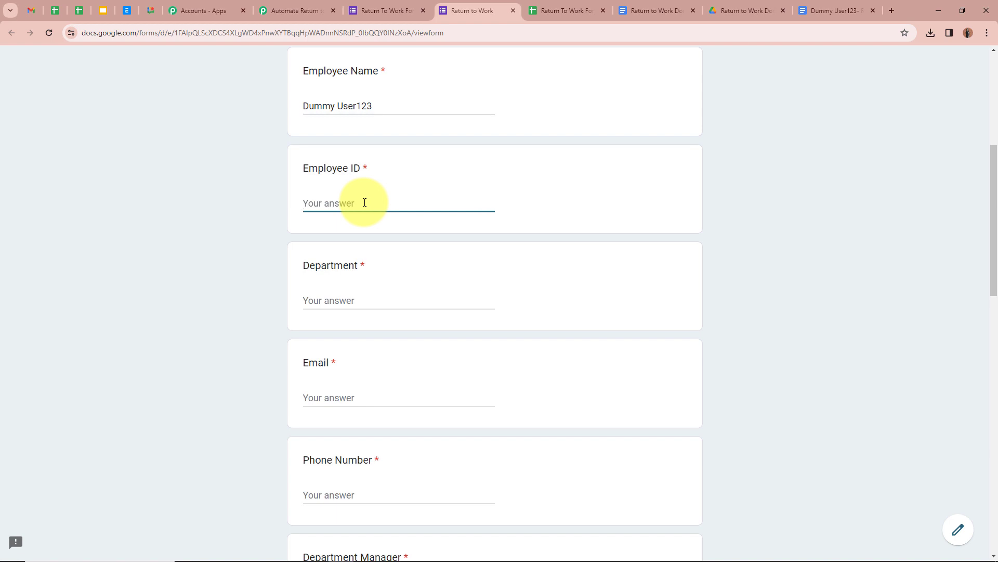
text(HR-024-0226)
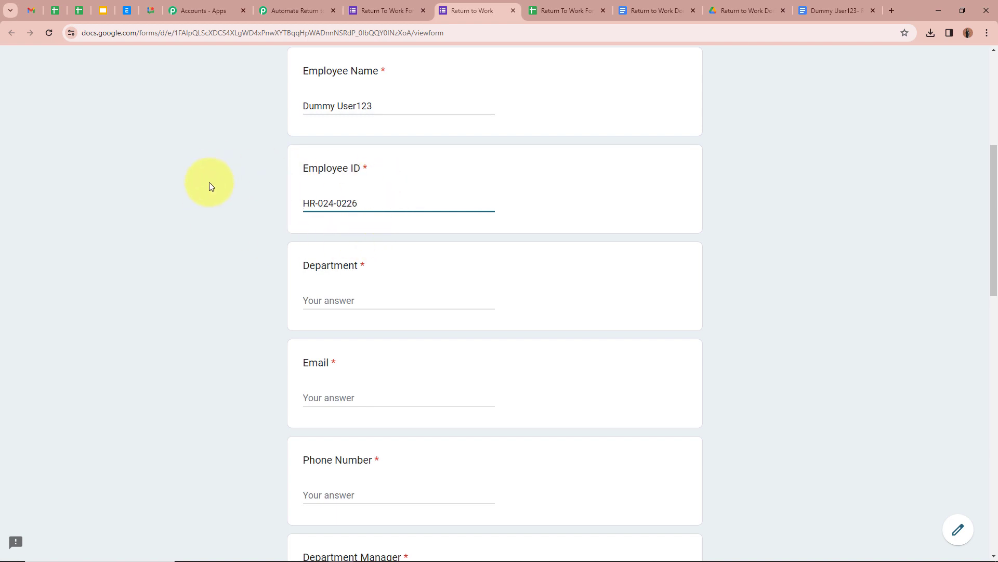
click(373, 307)
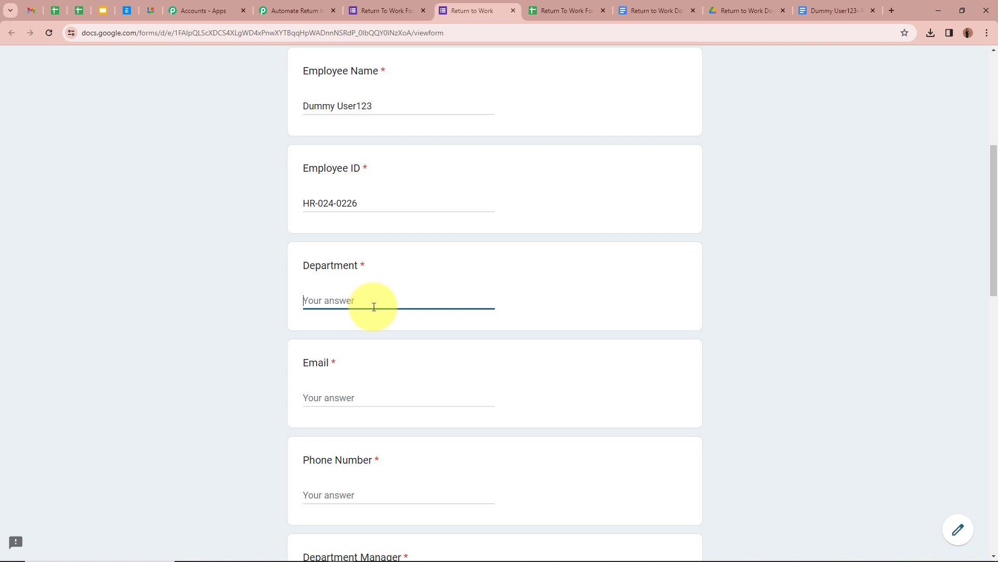
text(Finance Department)
click(387, 401)
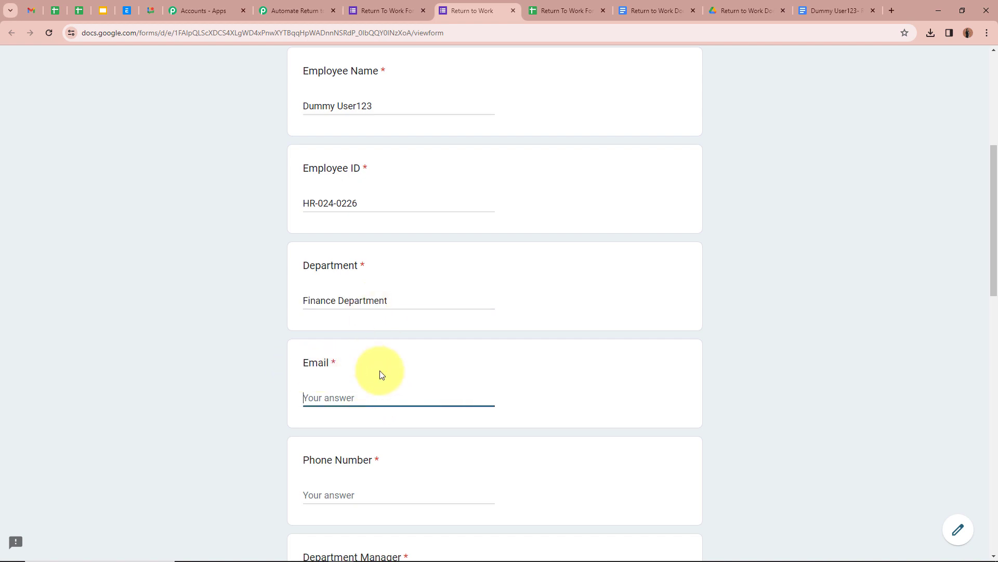
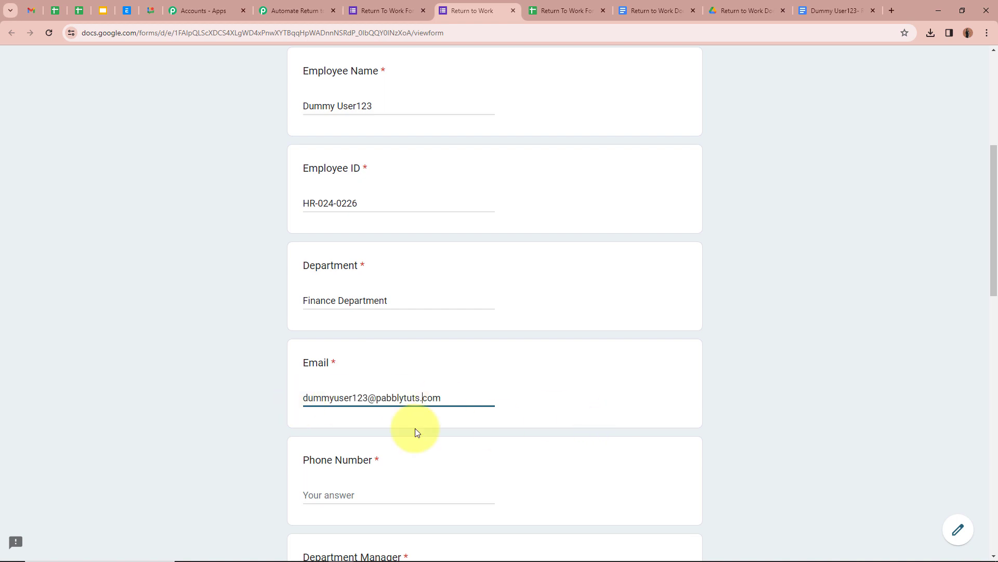
Fill in the phone number and enter Test Account as the Department Manager.
scroll(248, 398, down, 1)
scroll(247, 396, down, 4)
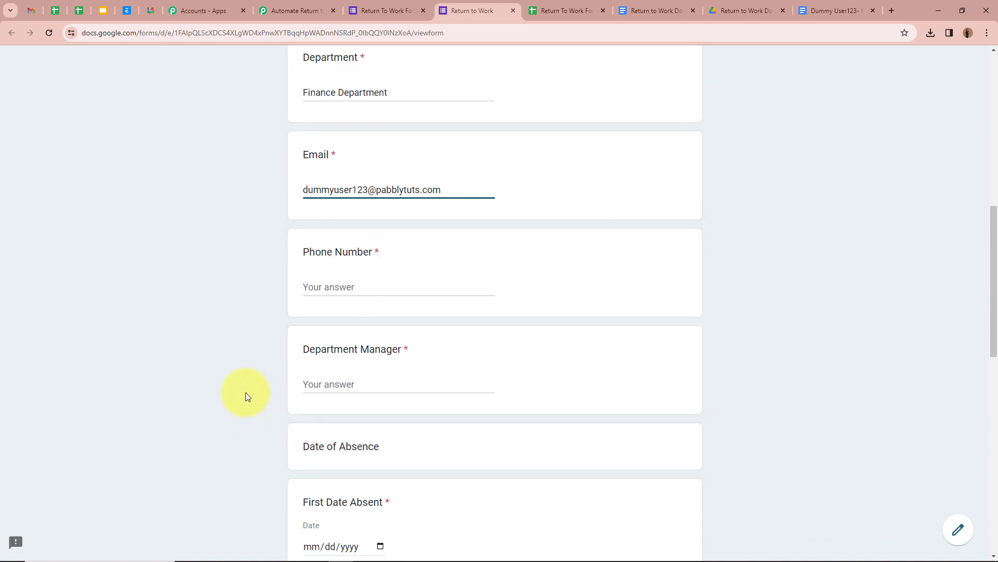
click(362, 282)
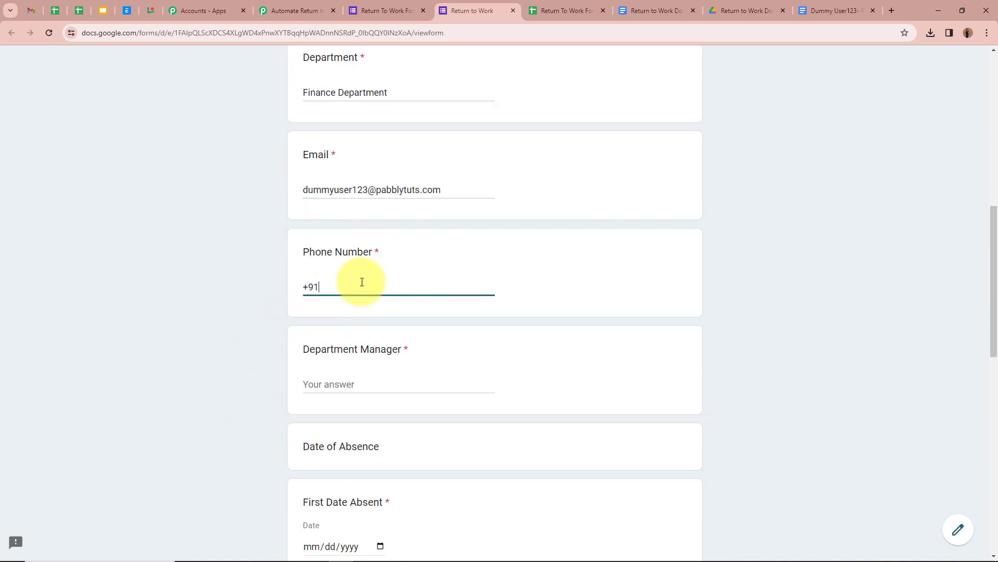
click(379, 383)
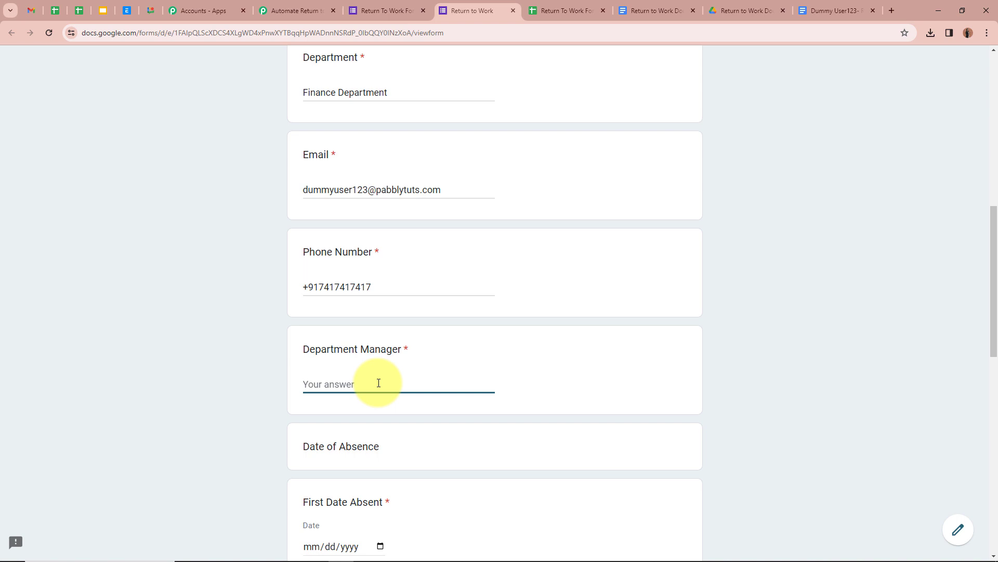
text(Test Account)
click(223, 358)
scroll(223, 357, down, 3)
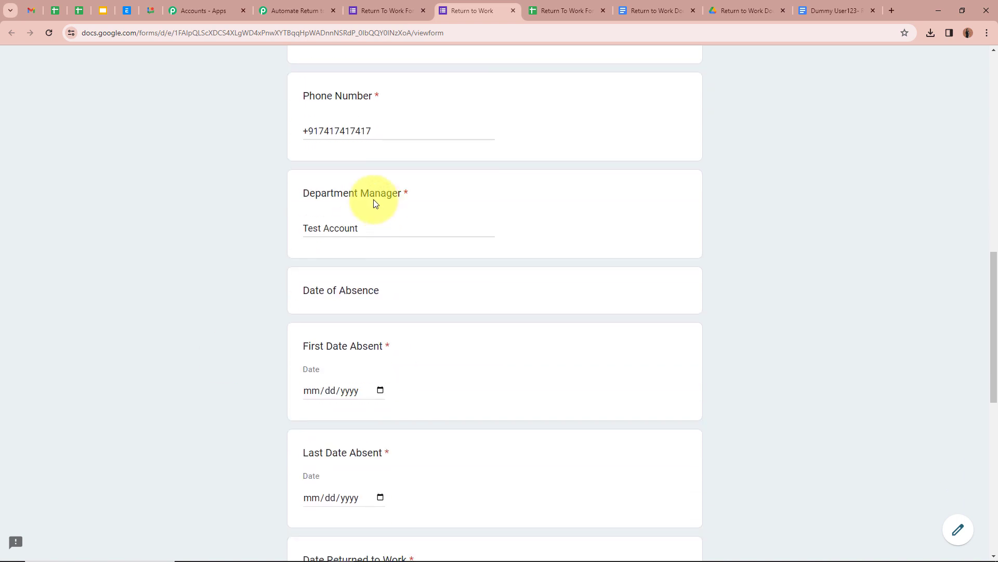
scroll(372, 310, down, 2)
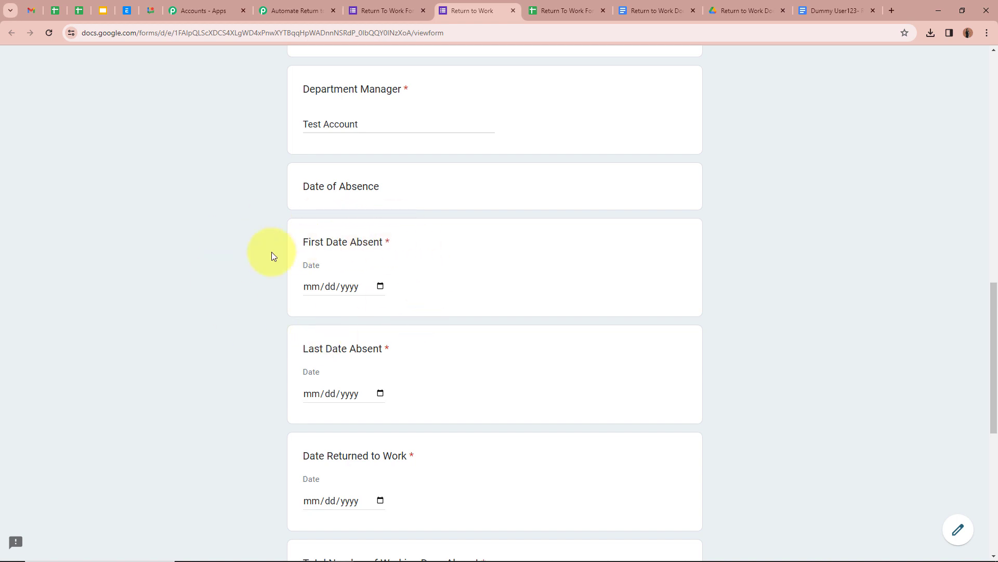
Set absence dates 02/01/2024 to 03/27/2024 and the return date to 03/28/2024.
click(380, 286)
click(348, 312)
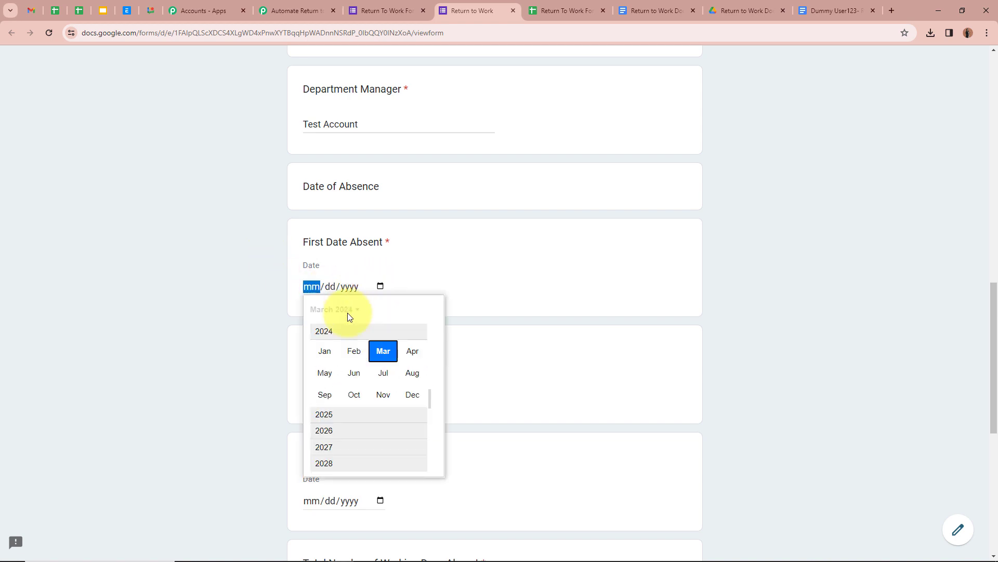
click(355, 351)
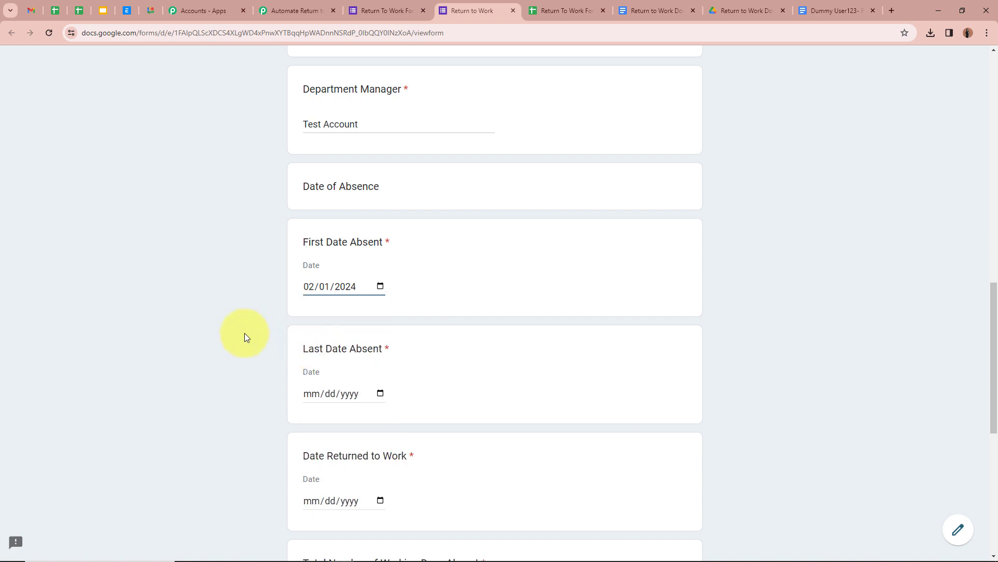
scroll(417, 356, down, 1)
scroll(417, 357, down, 1)
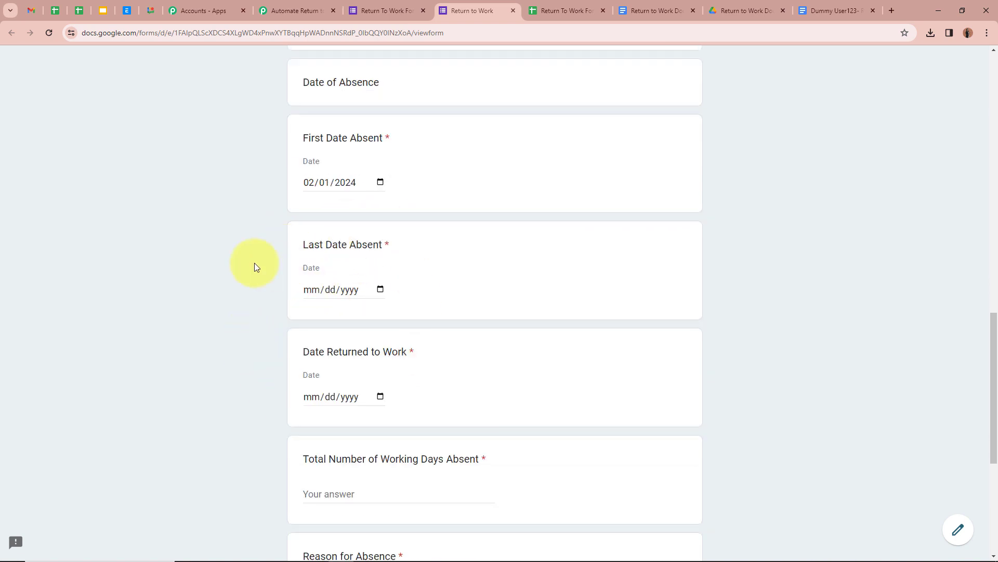
click(379, 291)
click(374, 428)
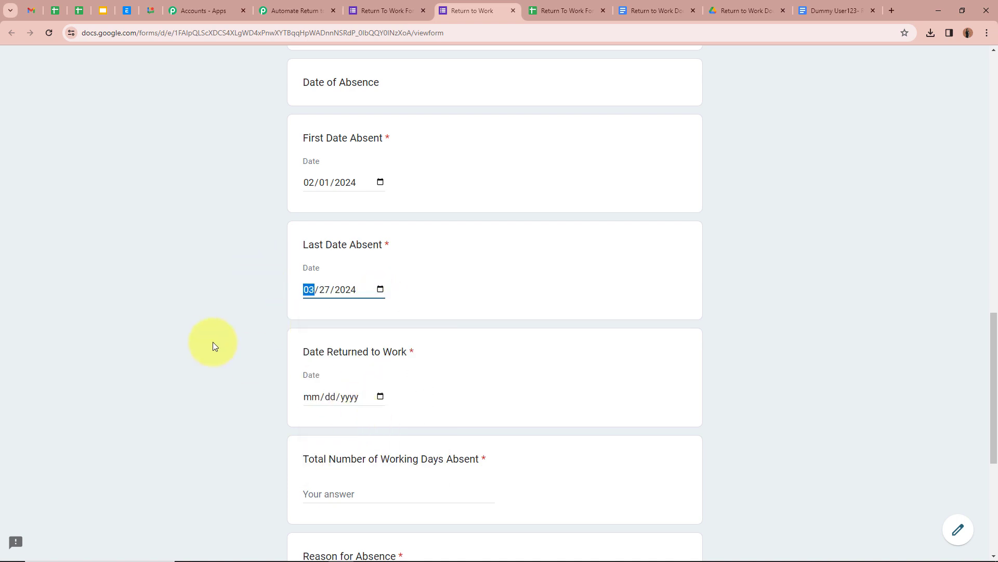
click(208, 339)
scroll(208, 339, down, 2)
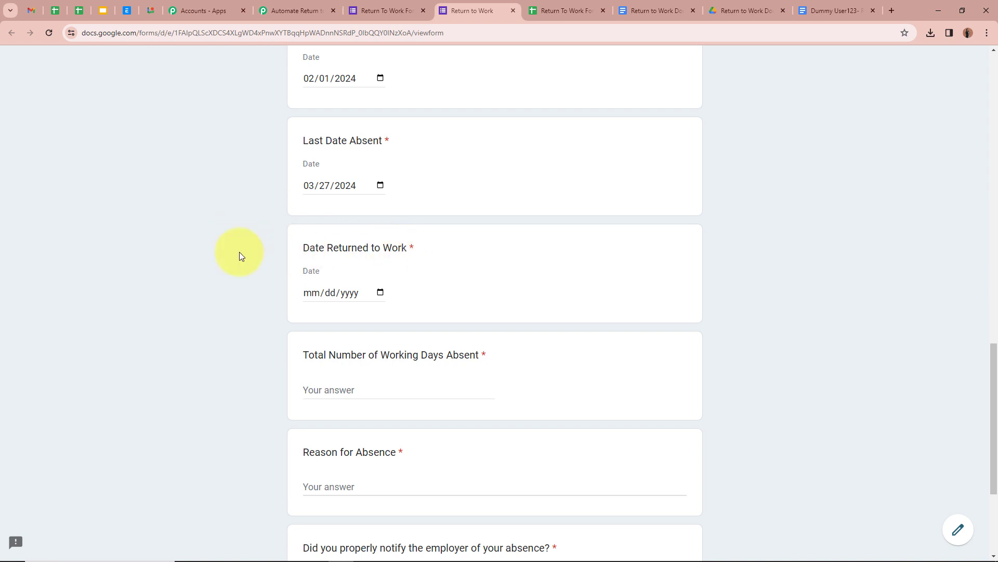
click(384, 294)
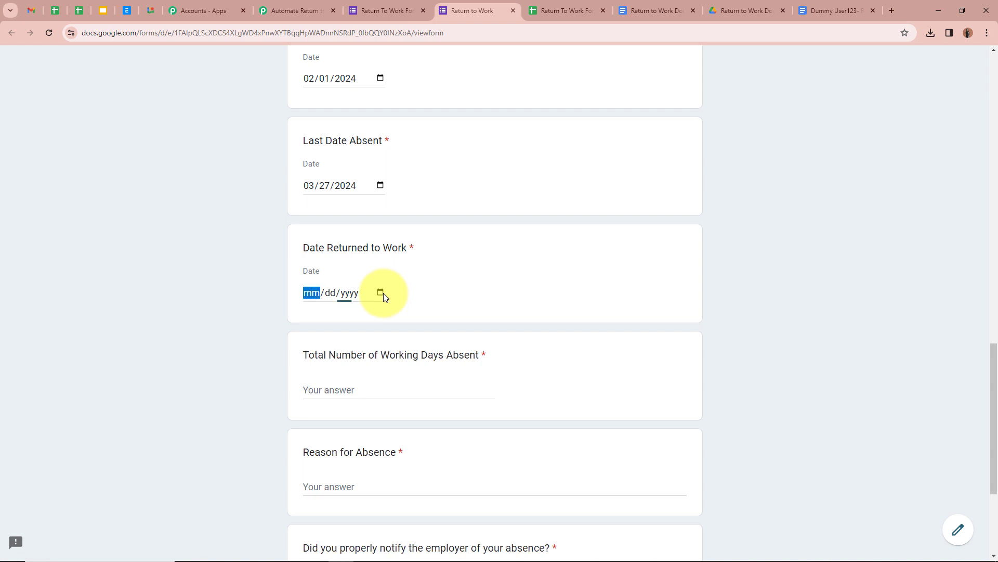
click(392, 430)
click(270, 302)
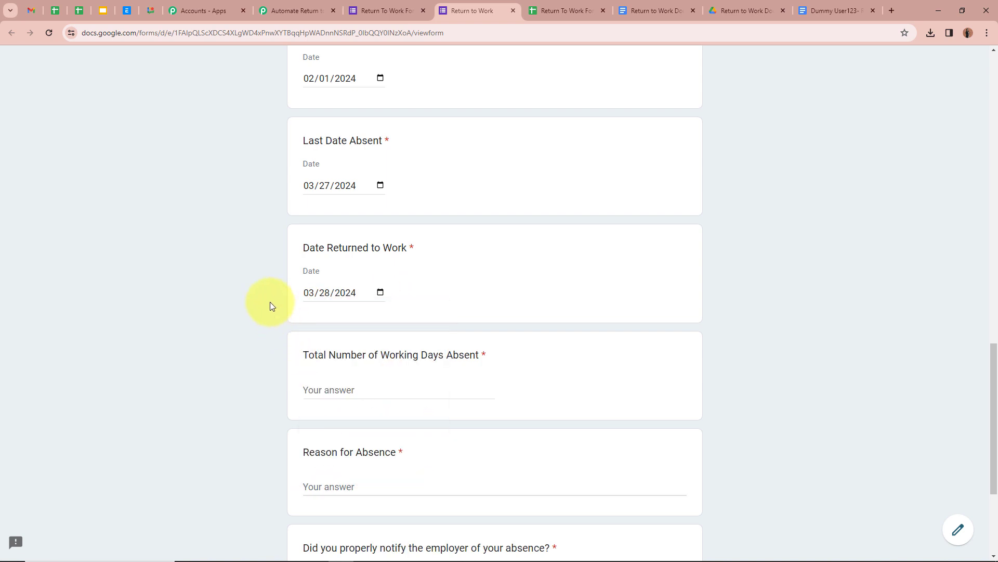
scroll(275, 305, down, 2)
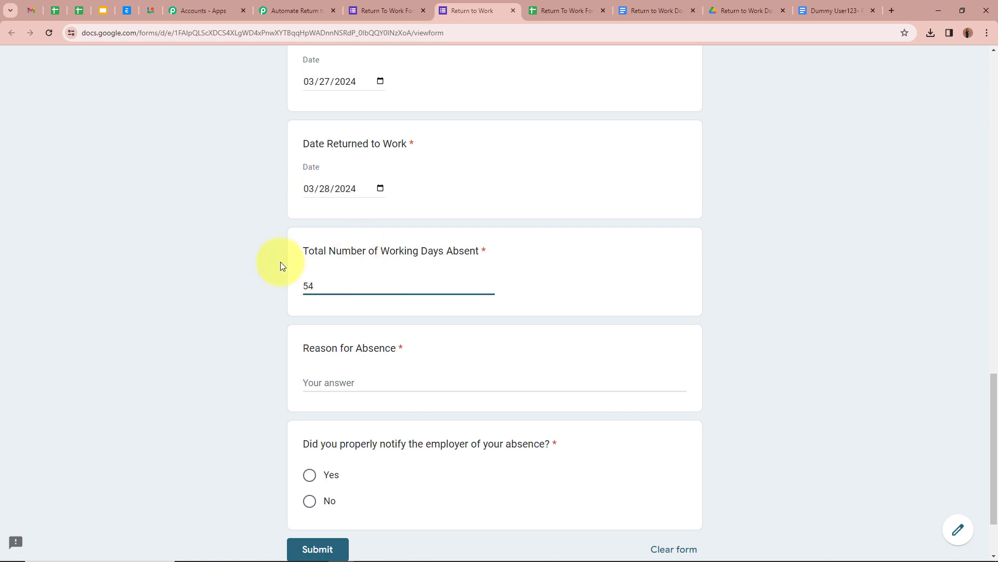
Complete the 54 days absent, reason and Yes answers, then submit the response.
click(149, 298)
scroll(263, 271, down, 2)
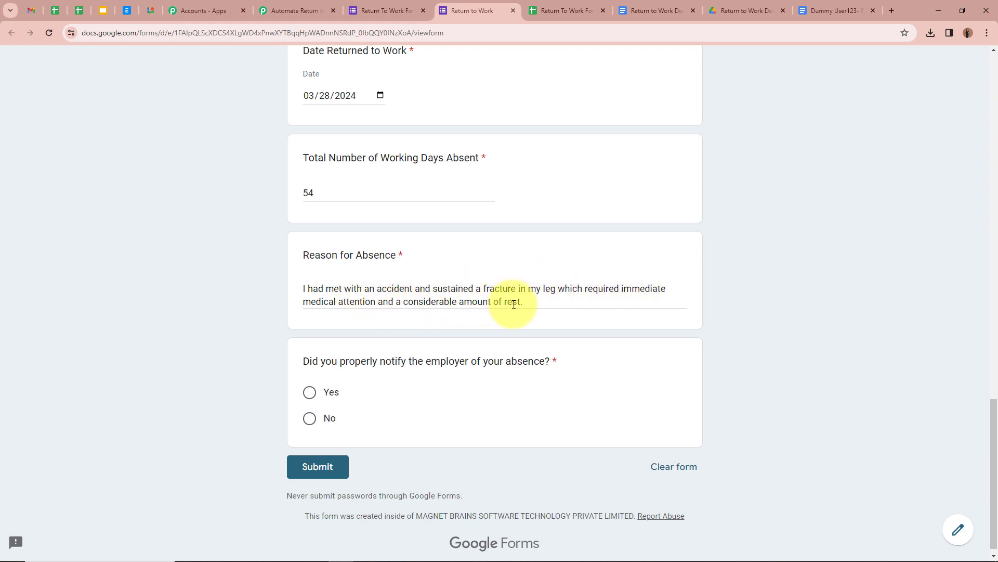
scroll(275, 307, down, 1)
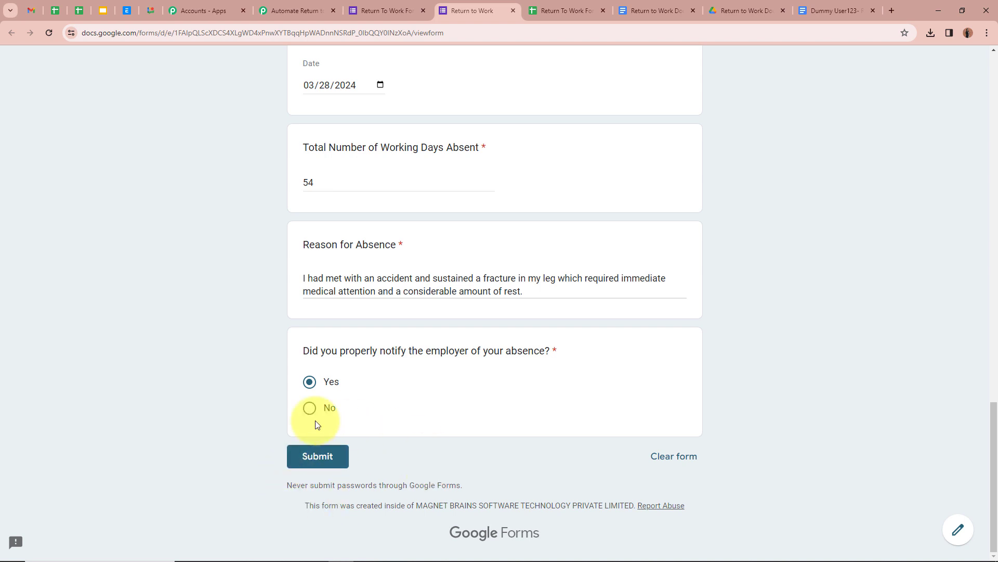
click(303, 457)
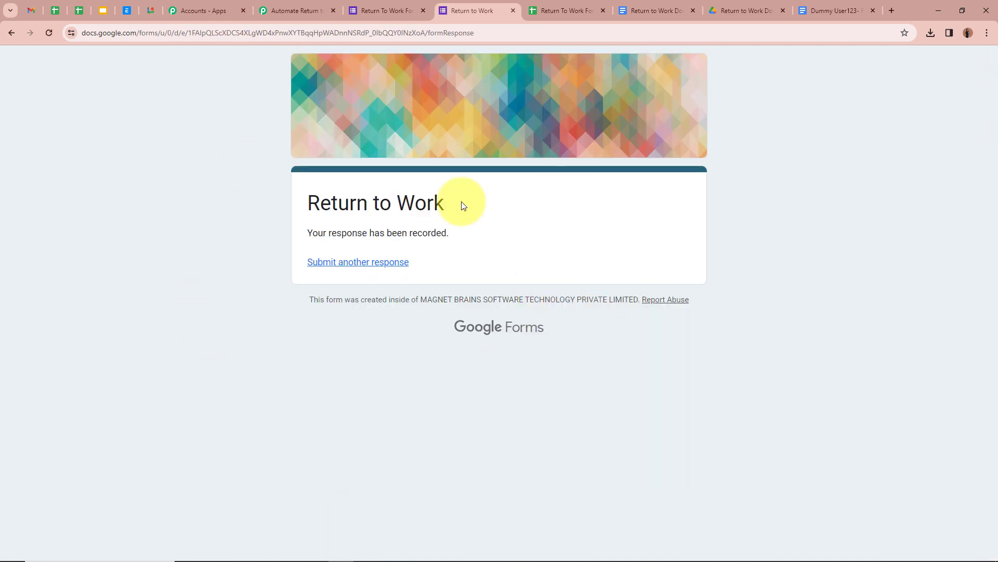
drag(308, 232, 592, 252)
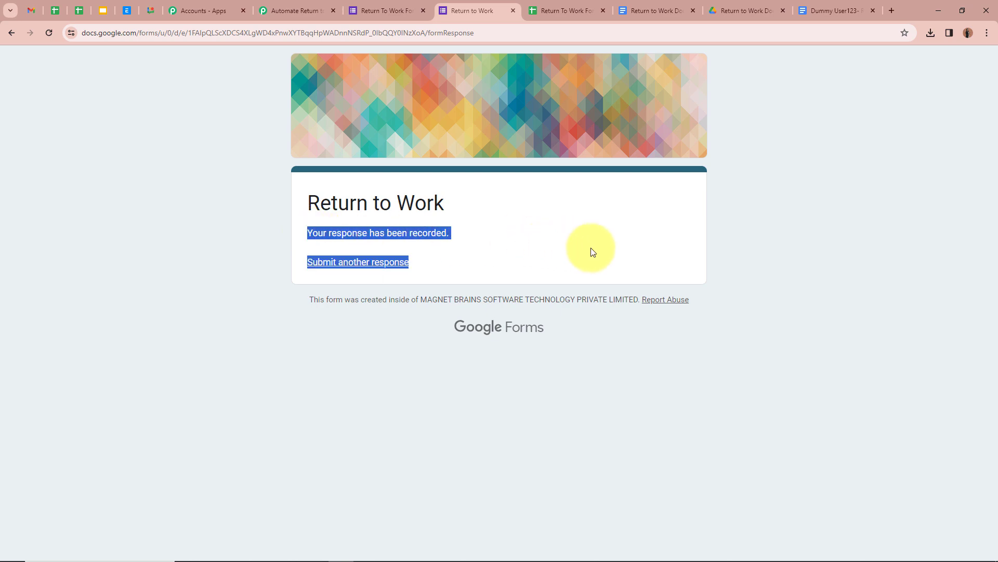
click(591, 252)
Check the new row in the Responses sheet, then return to Pabbly Connect.
click(567, 10)
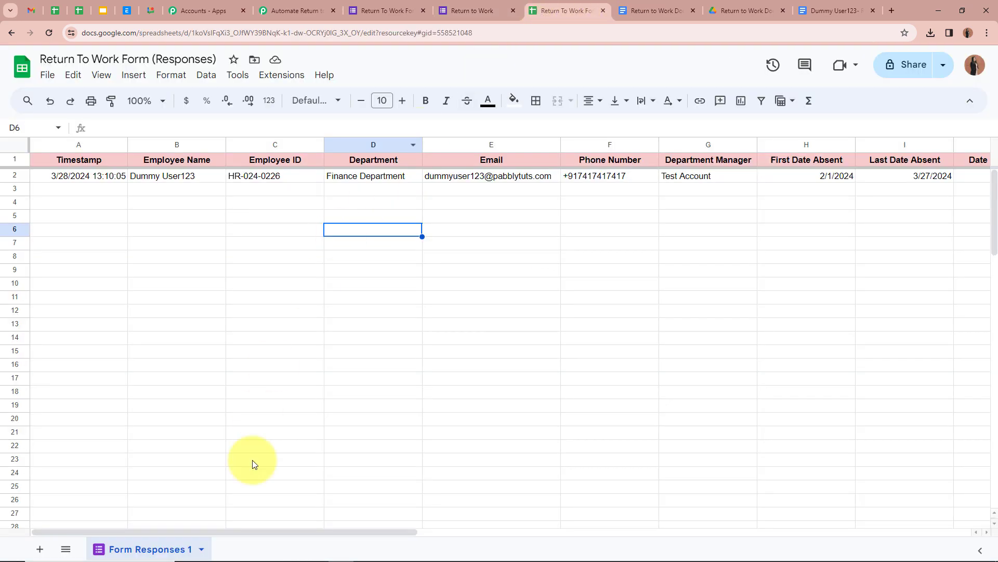
drag(92, 531, 11, 494)
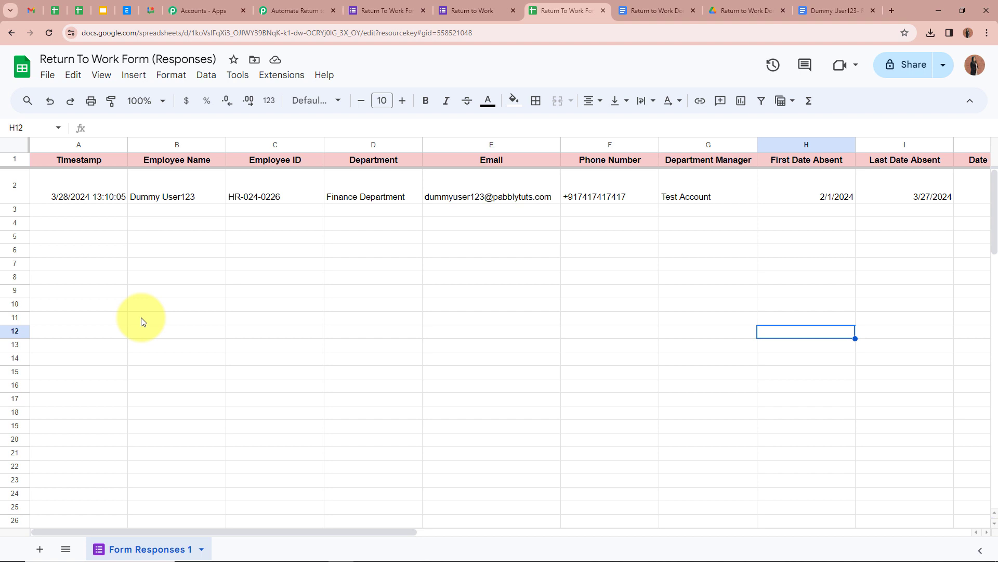
click(297, 10)
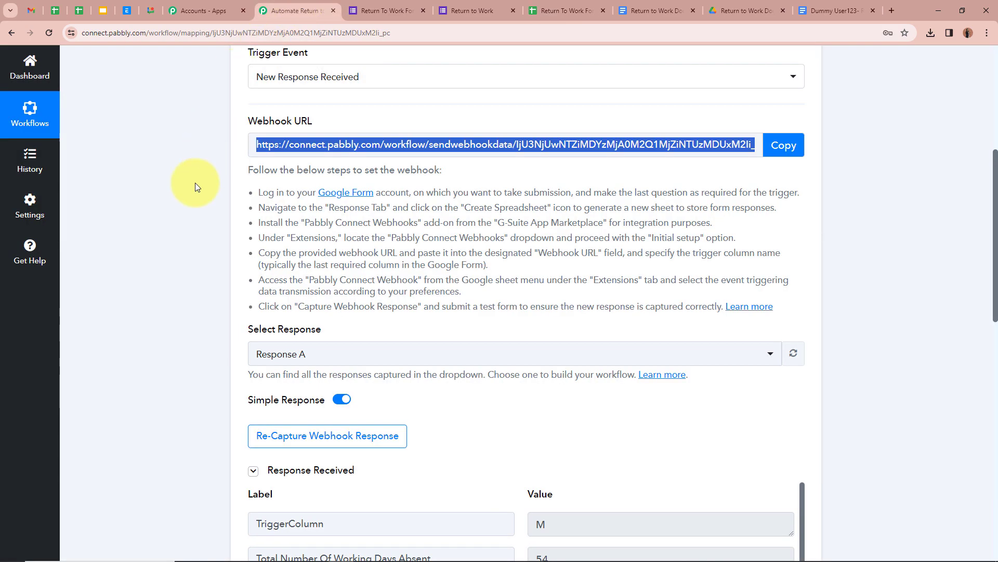
scroll(171, 249, down, 3)
scroll(159, 312, down, 2)
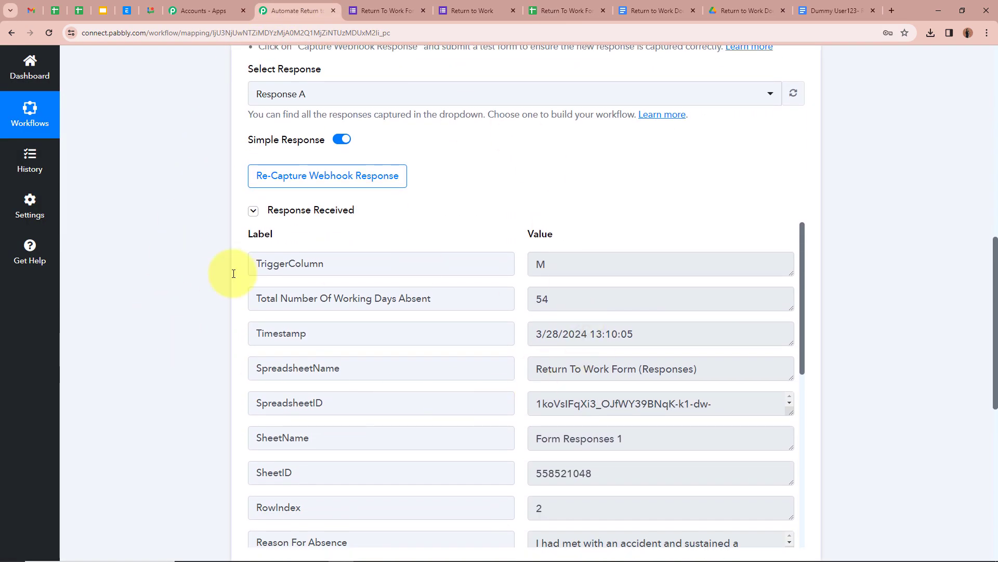
scroll(157, 282, down, 1)
scroll(157, 282, down, 2)
scroll(157, 282, up, 2)
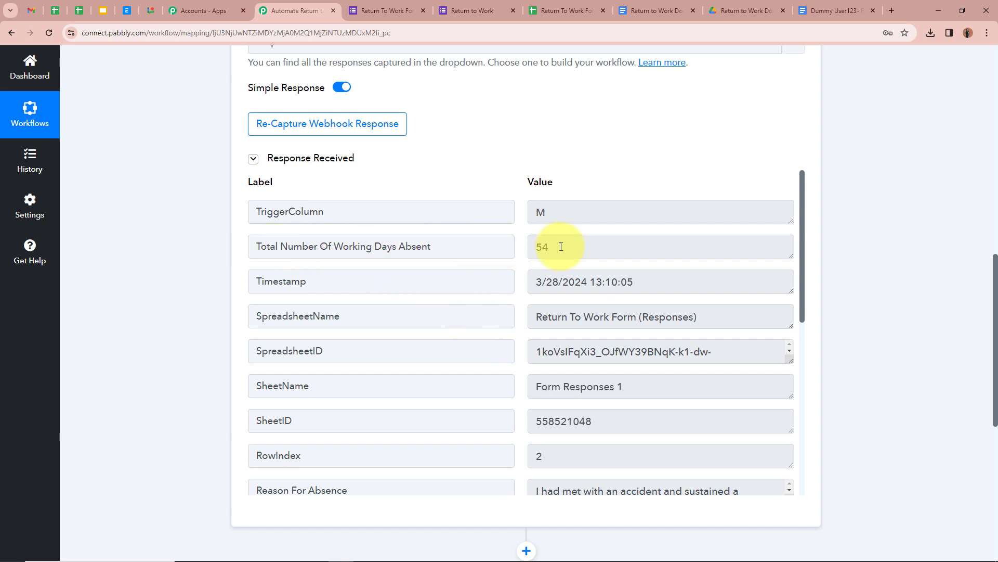
scroll(561, 247, down, 5)
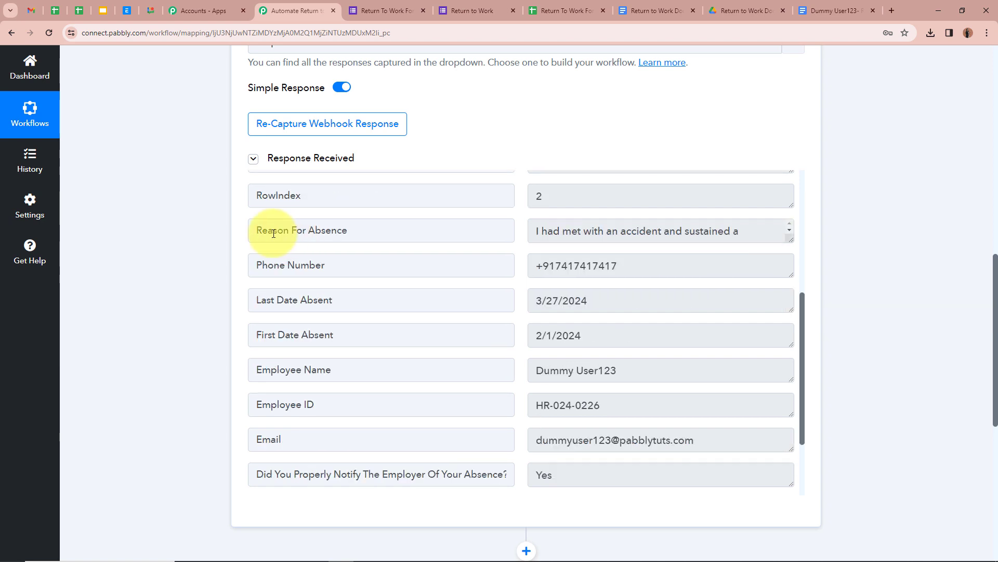
drag(790, 239, 789, 305)
scroll(570, 329, down, 1)
scroll(661, 268, down, 1)
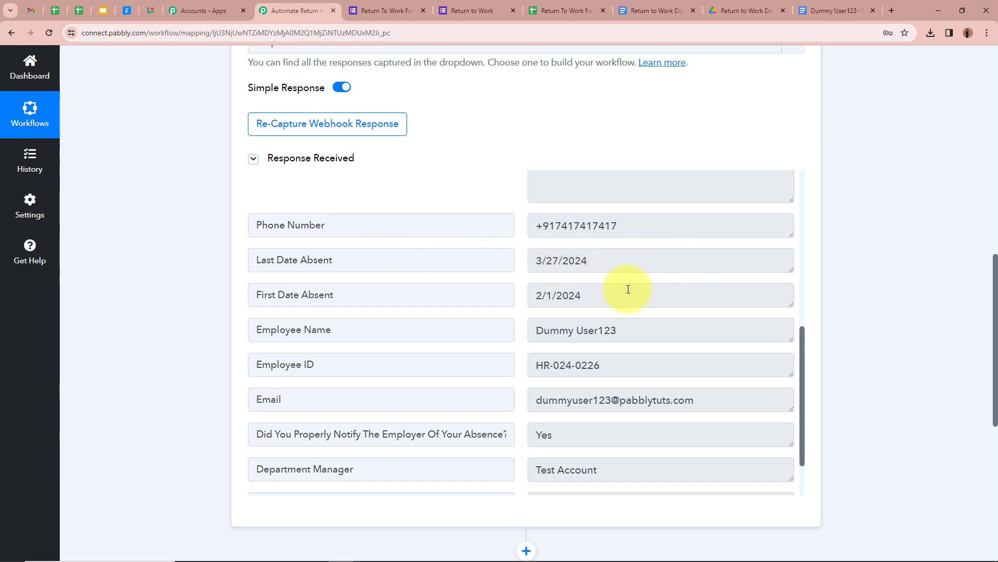
scroll(597, 294, down, 1)
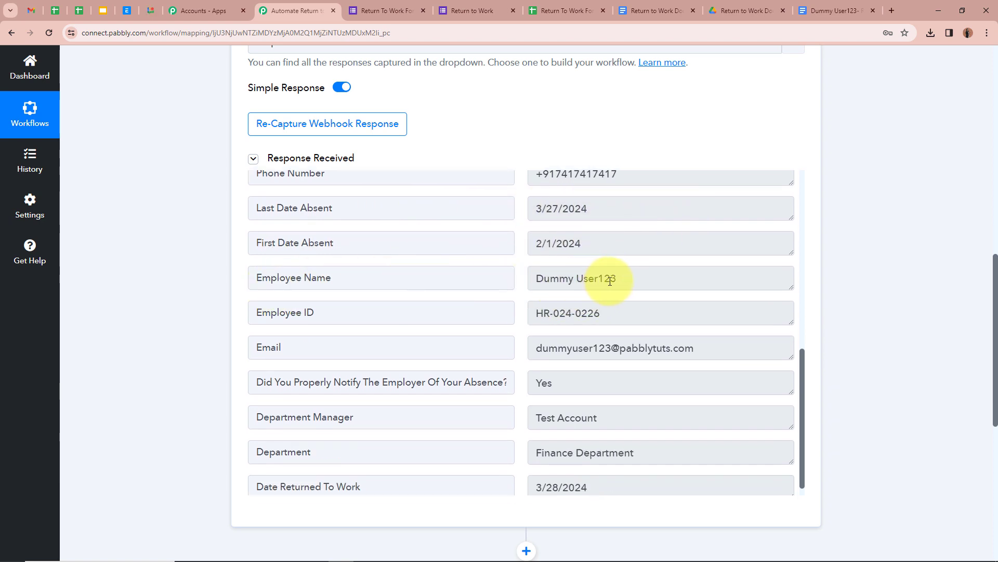
scroll(530, 278, down, 1)
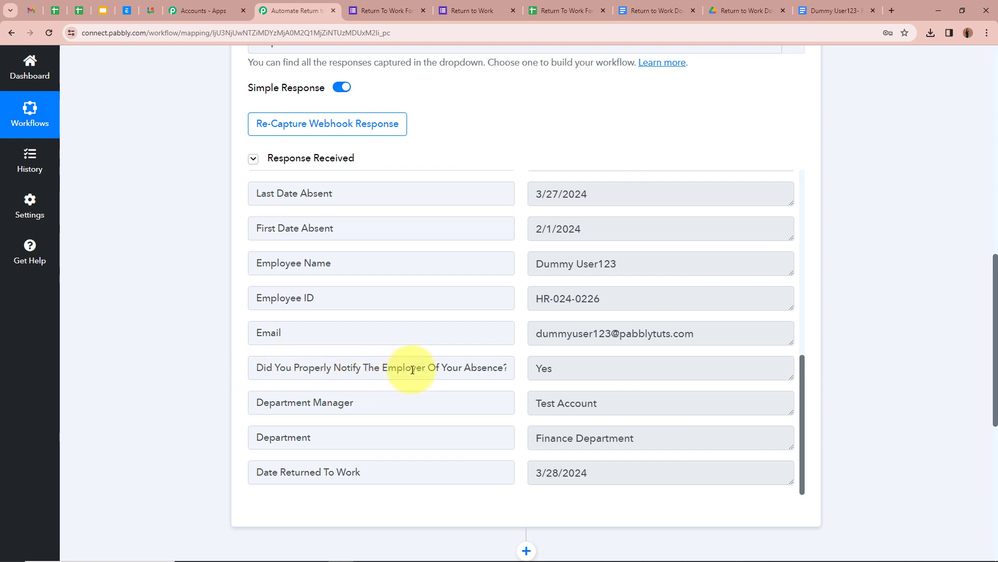
scroll(556, 375, down, 1)
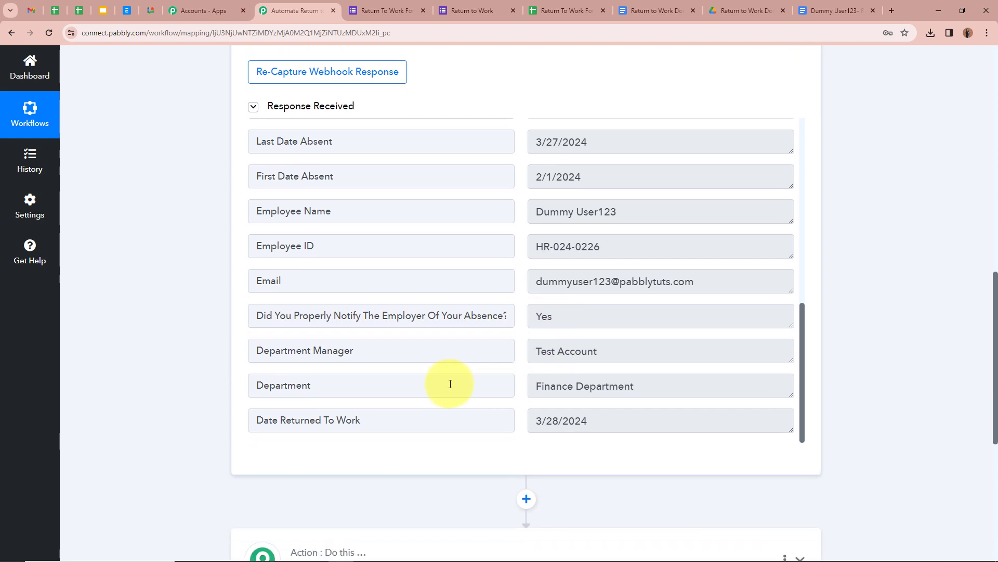
scroll(576, 353, down, 1)
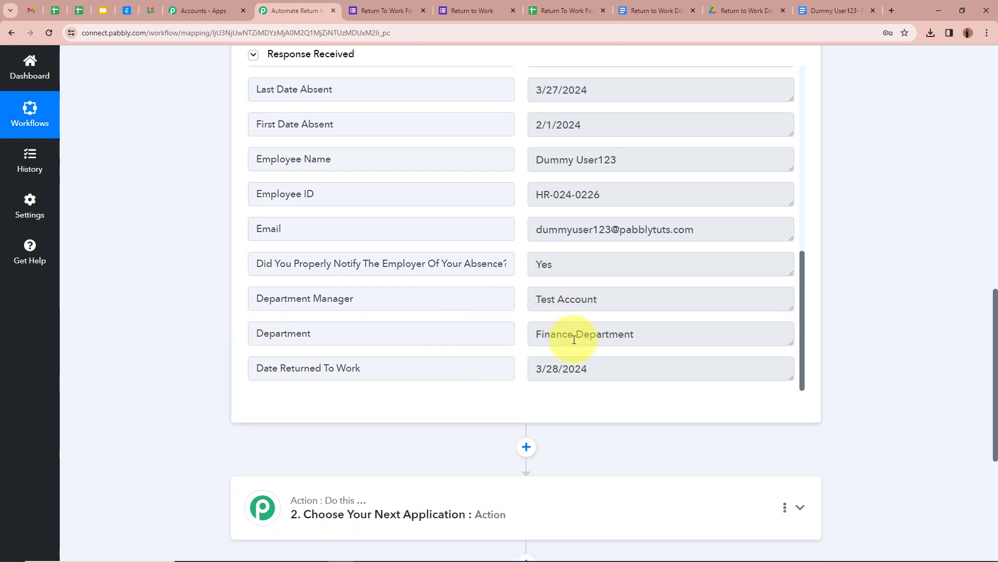
scroll(816, 374, up, 4)
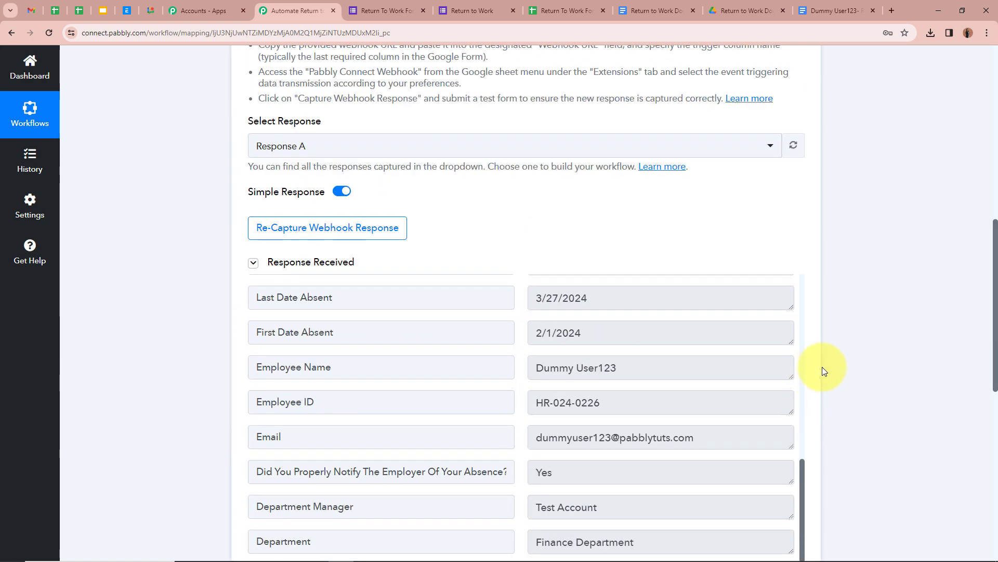
scroll(822, 366, up, 10)
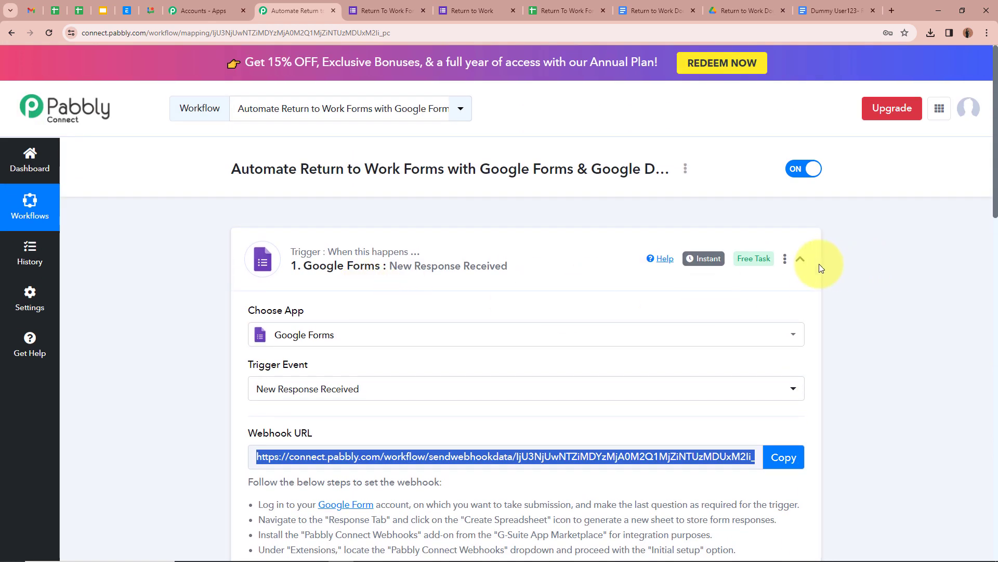
Collapse the Google Forms trigger and review the Return to Work Document template.
click(818, 265)
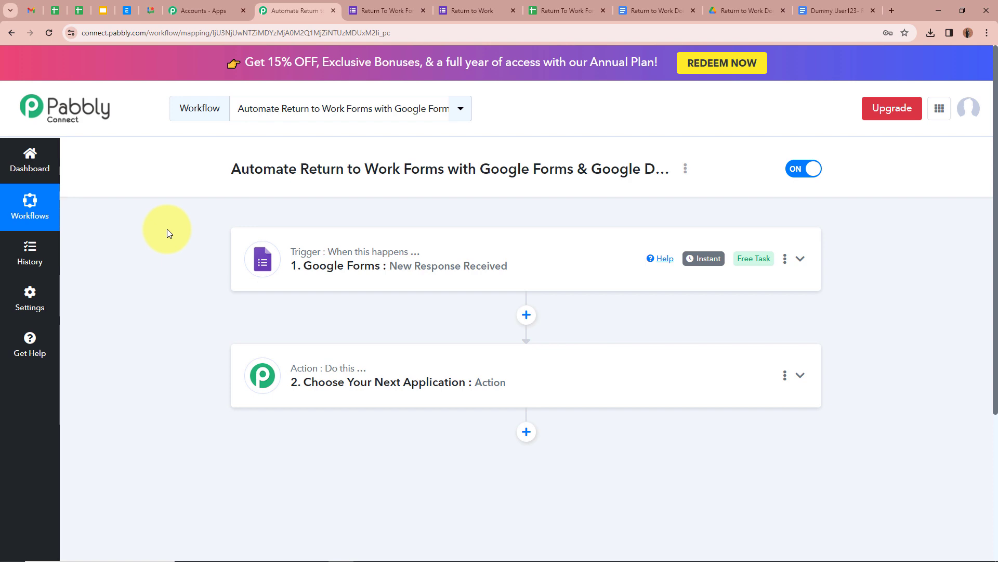
click(635, 11)
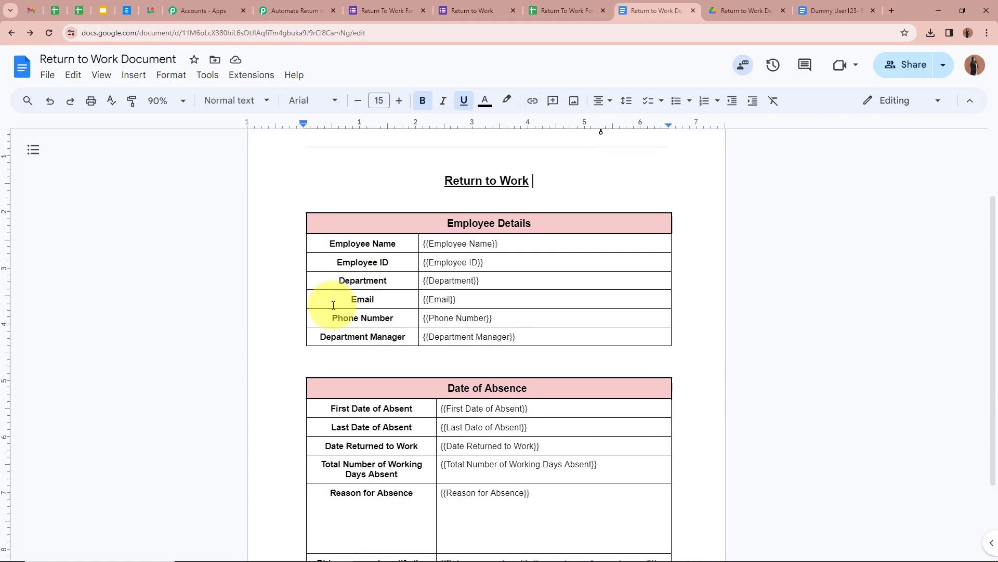
scroll(333, 305, down, 2)
scroll(335, 301, up, 4)
click(294, 10)
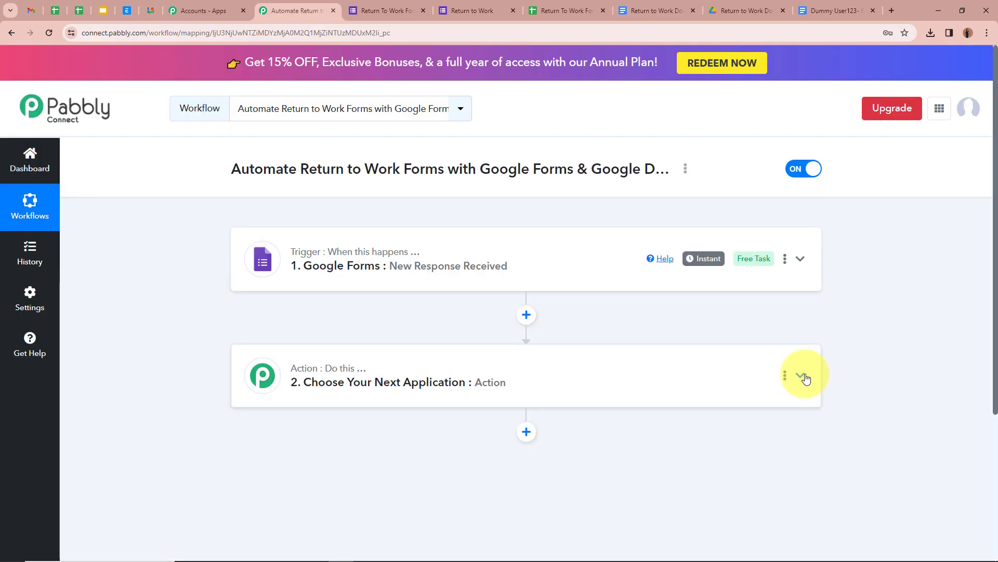
Set the action app to Google Docs with the Create Document from Template event.
click(802, 375)
scroll(292, 350, down, 2)
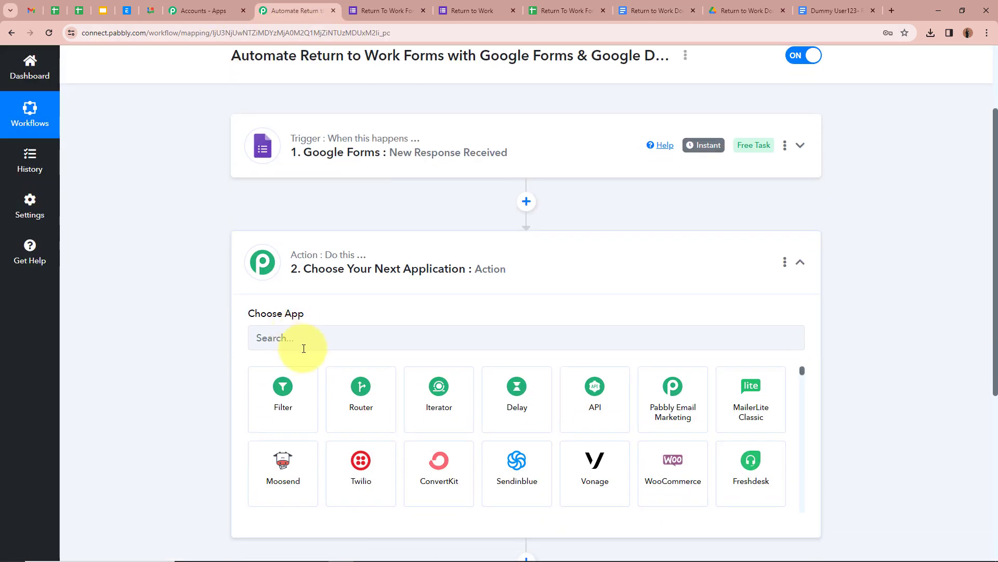
click(309, 339)
text(Goo)
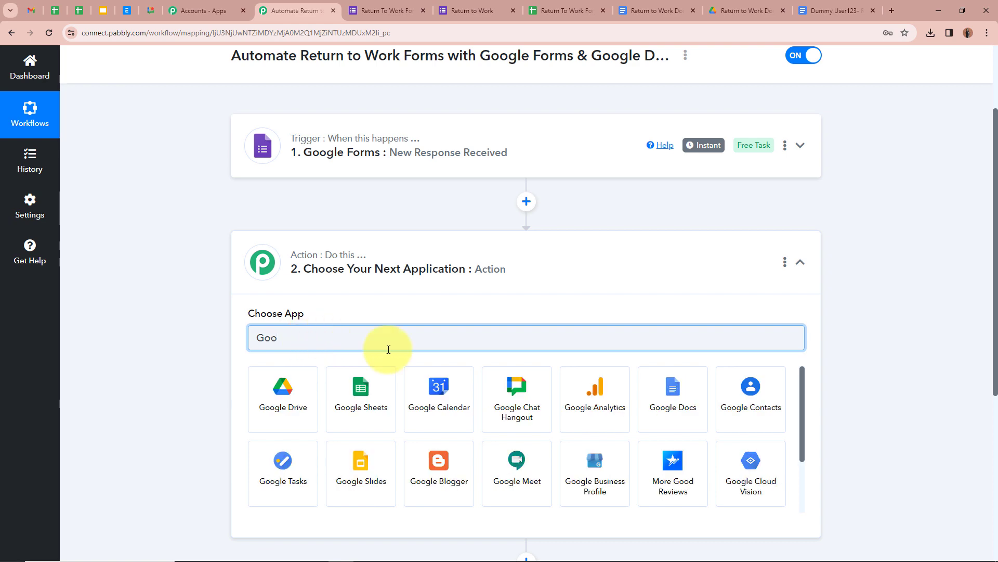
click(688, 411)
scroll(168, 252, down, 2)
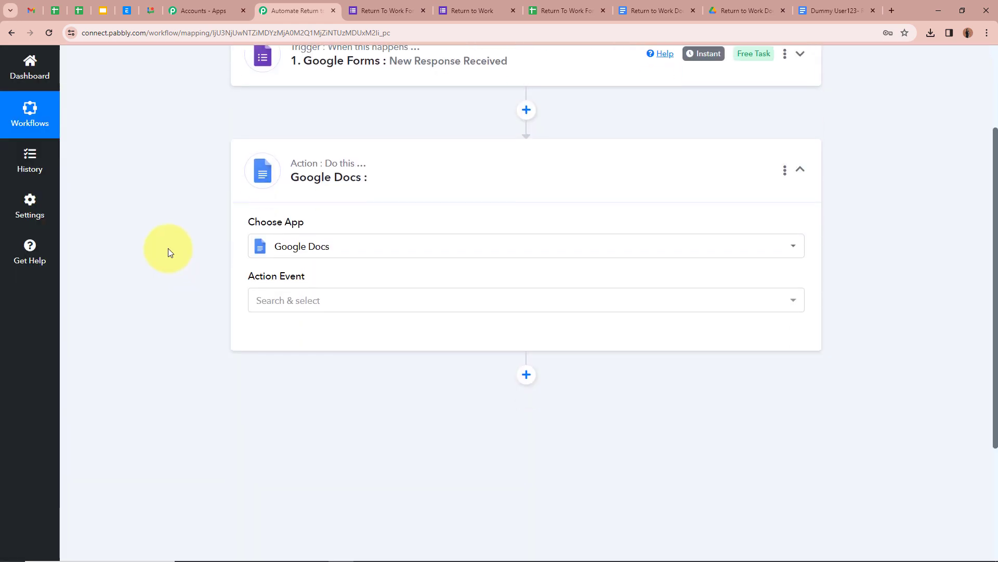
click(501, 285)
click(439, 437)
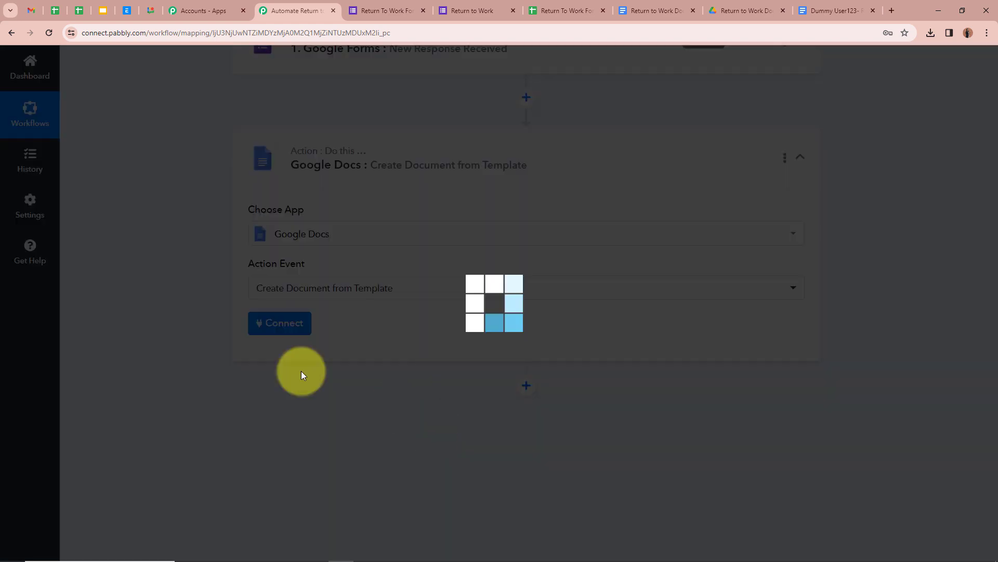
Recheck the Return to Work Document template, then go back to the workflow.
click(668, 8)
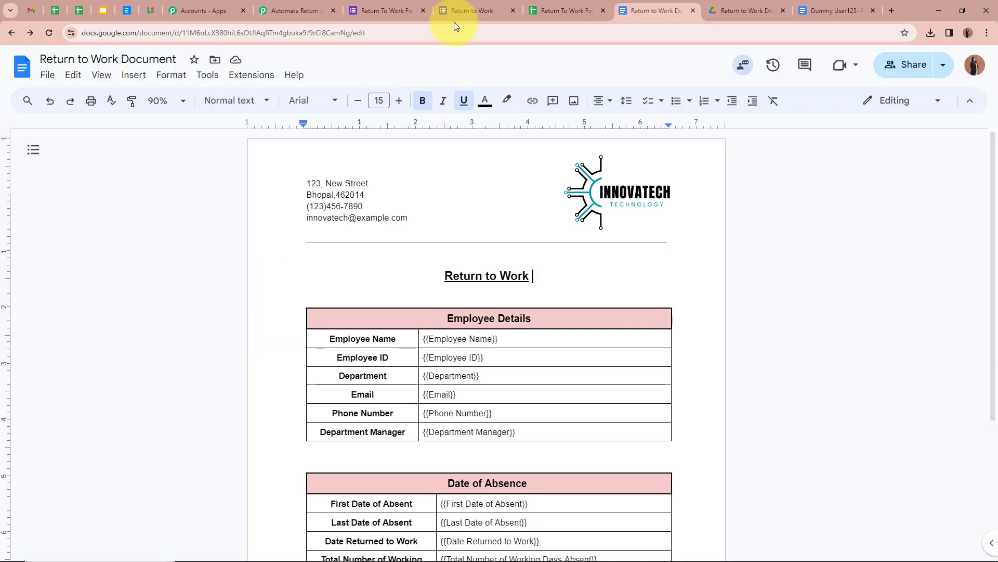
scroll(457, 260, down, 3)
scroll(457, 262, up, 3)
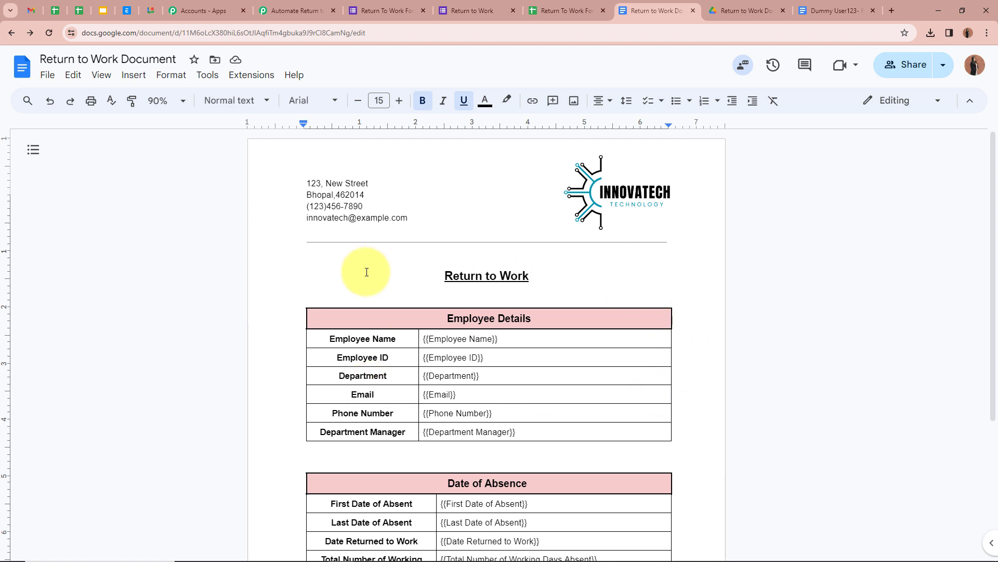
click(291, 11)
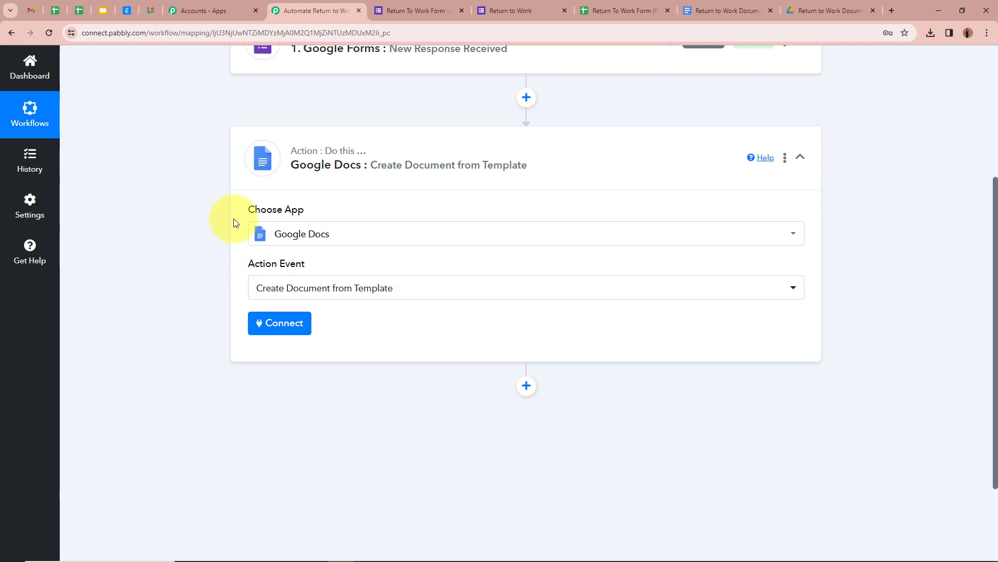
scroll(279, 260, down, 2)
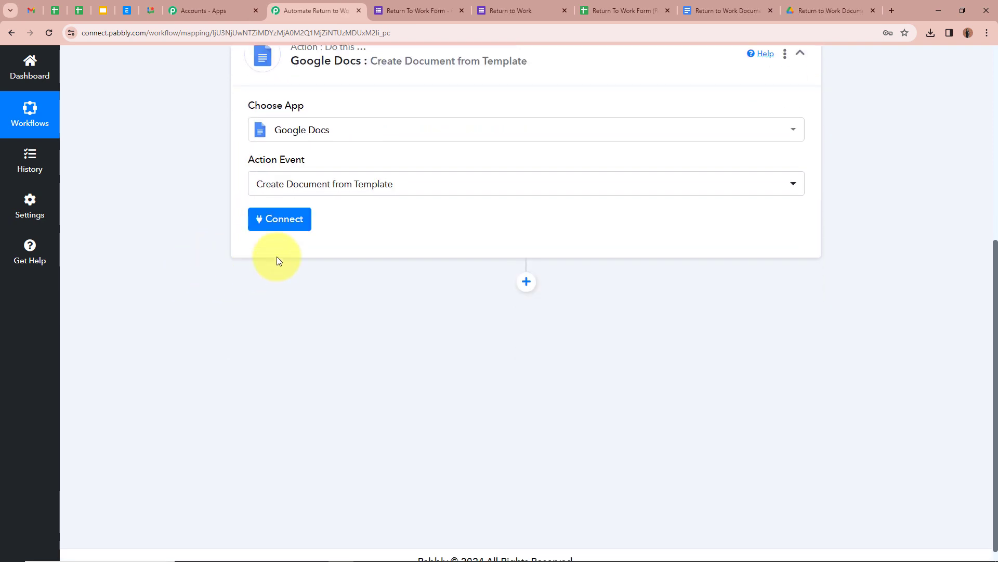
Add a new Google Docs connection by signing in with Google and allowing access.
click(283, 227)
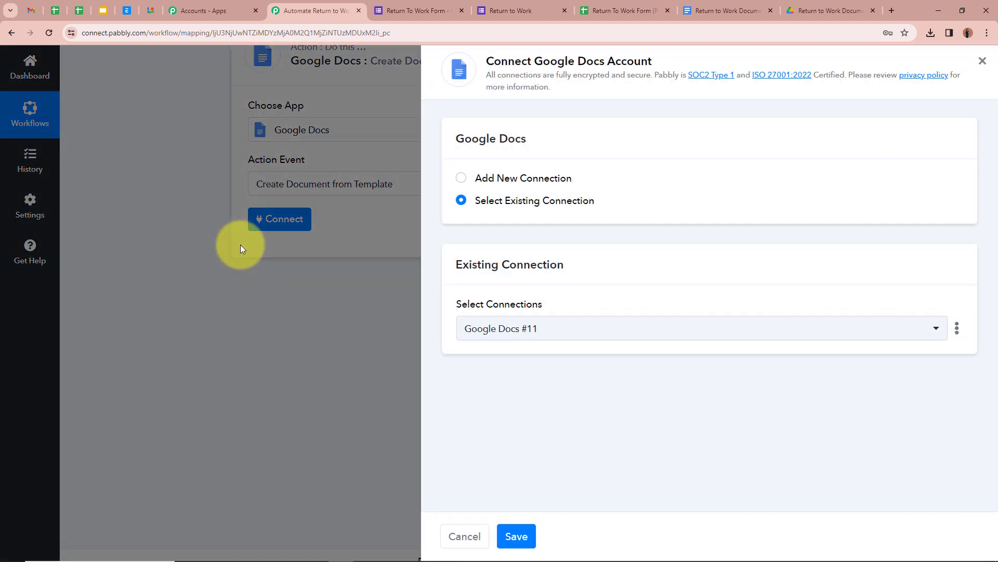
click(464, 178)
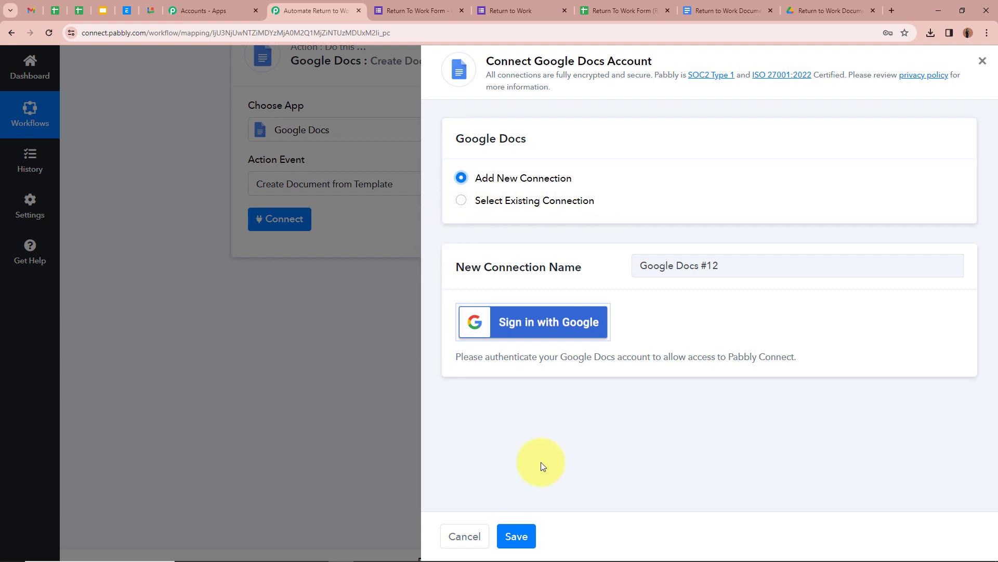
click(547, 329)
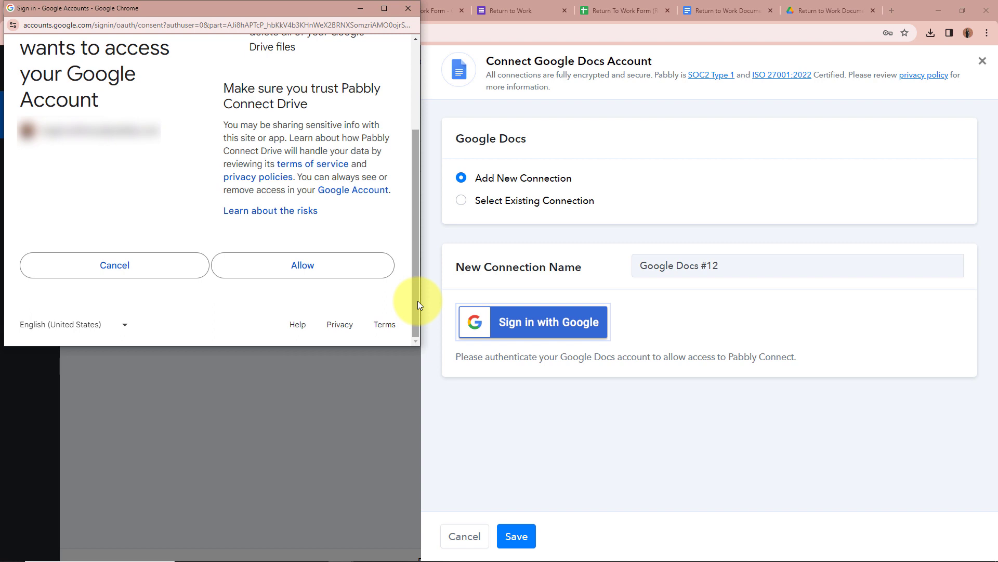
click(335, 268)
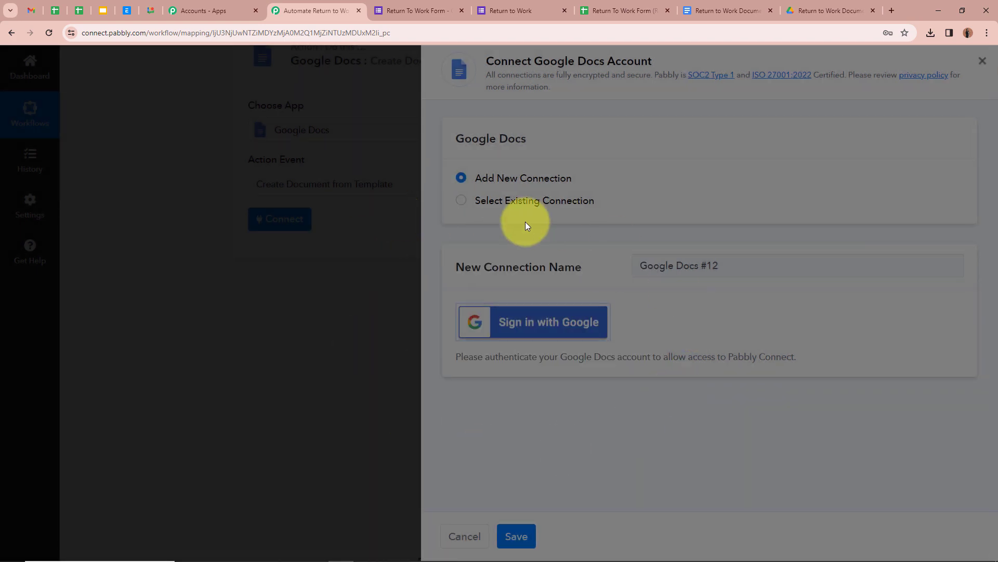
scroll(151, 256, down, 1)
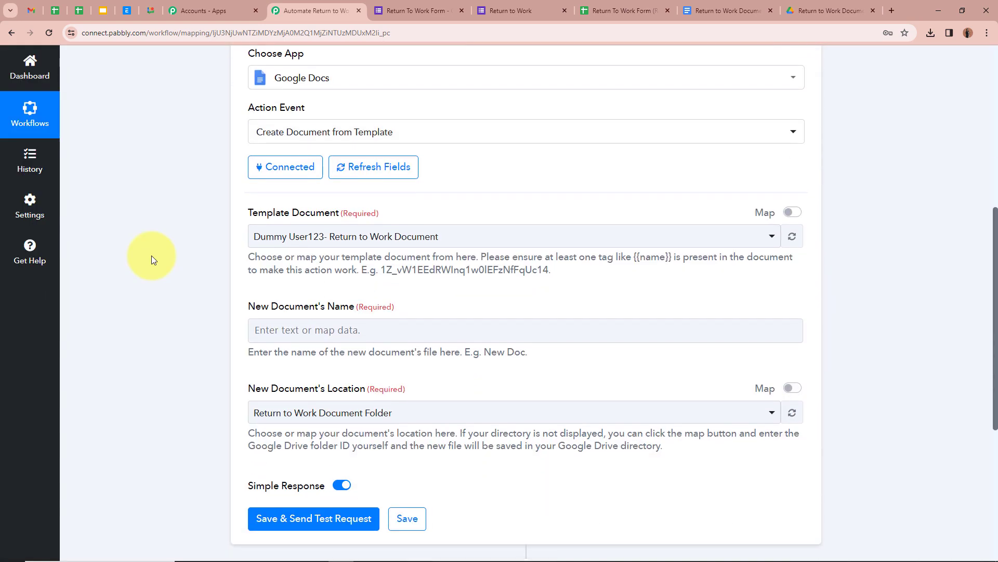
Review the Return to Work Document template in Google Docs.
scroll(151, 260, down, 1)
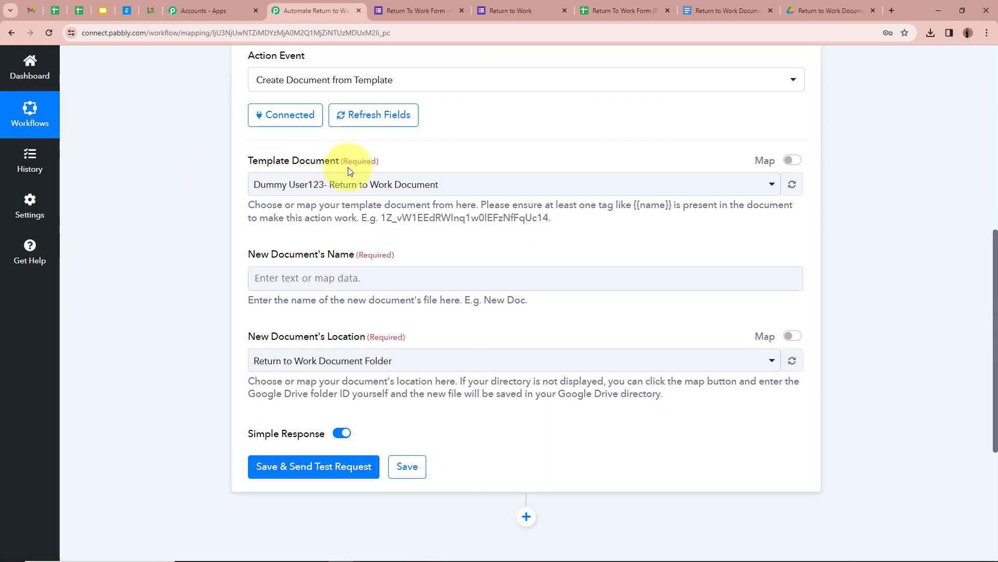
click(724, 10)
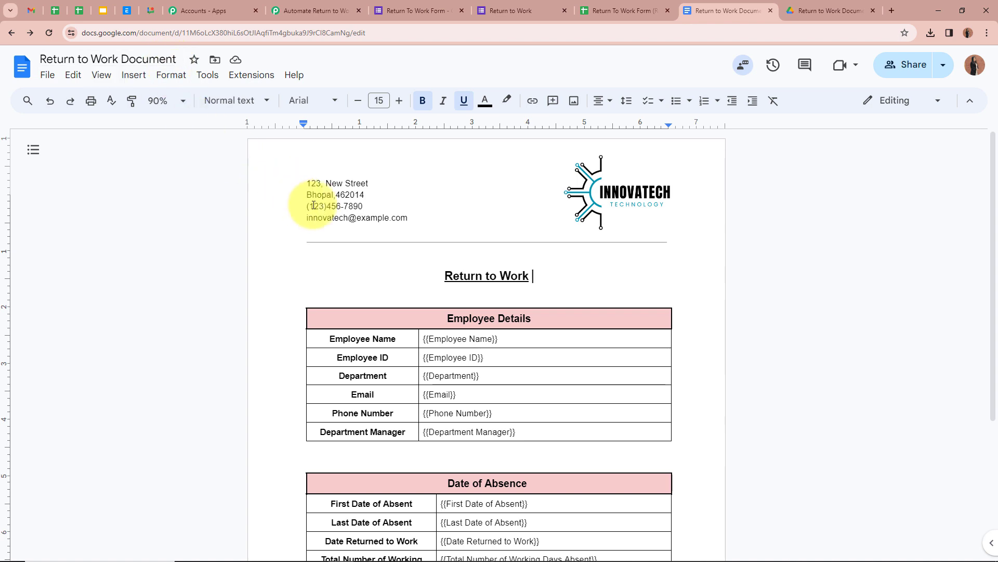
scroll(744, 509, down, 2)
scroll(743, 498, down, 2)
scroll(676, 458, up, 4)
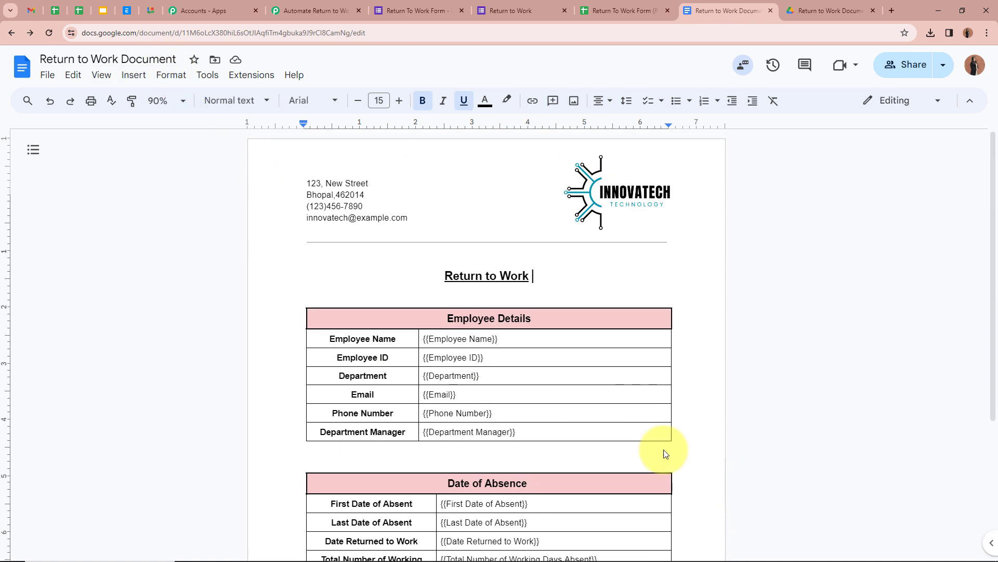
click(290, 11)
Choose Return to Work Document as the Template Document.
click(265, 184)
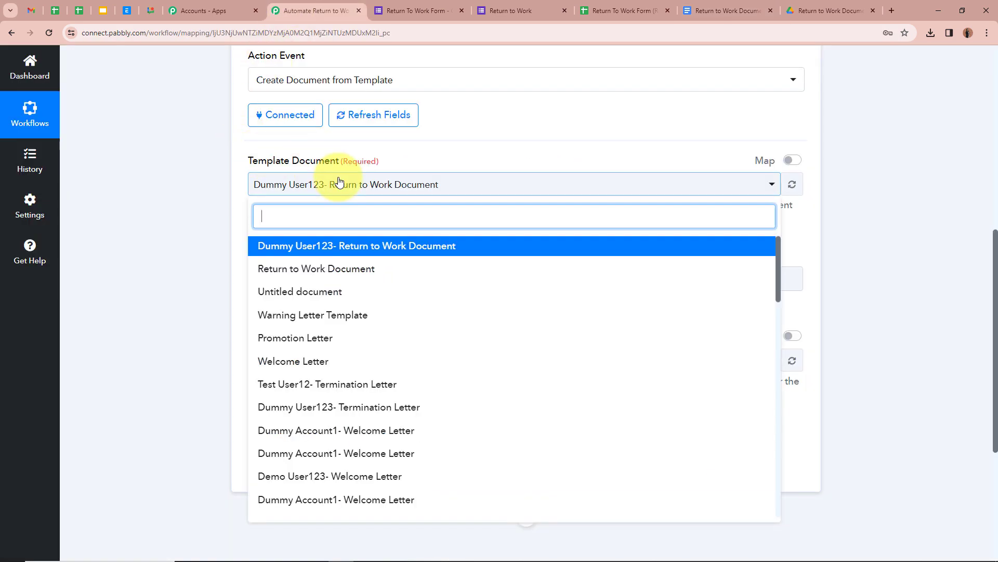
click(270, 268)
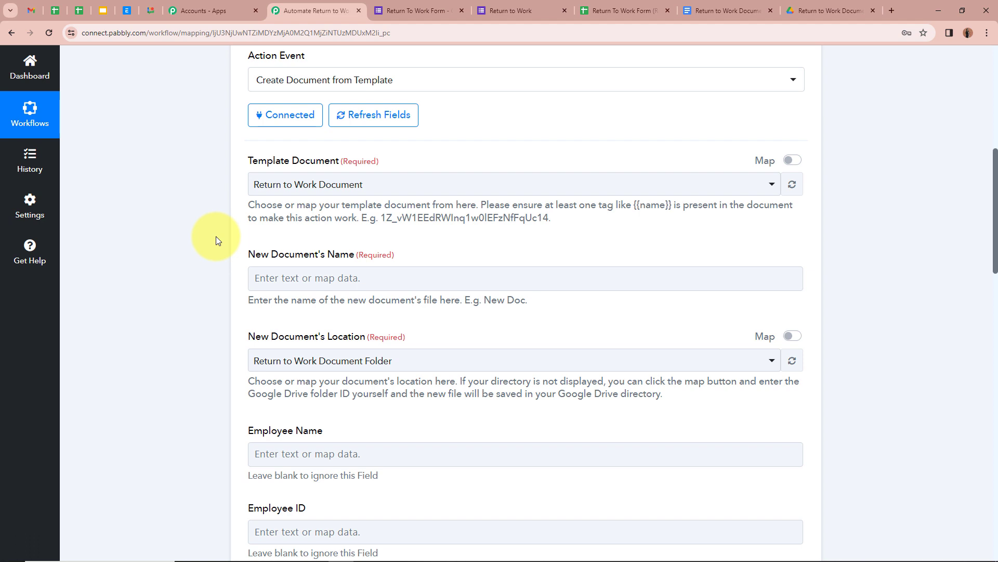
scroll(216, 240, down, 1)
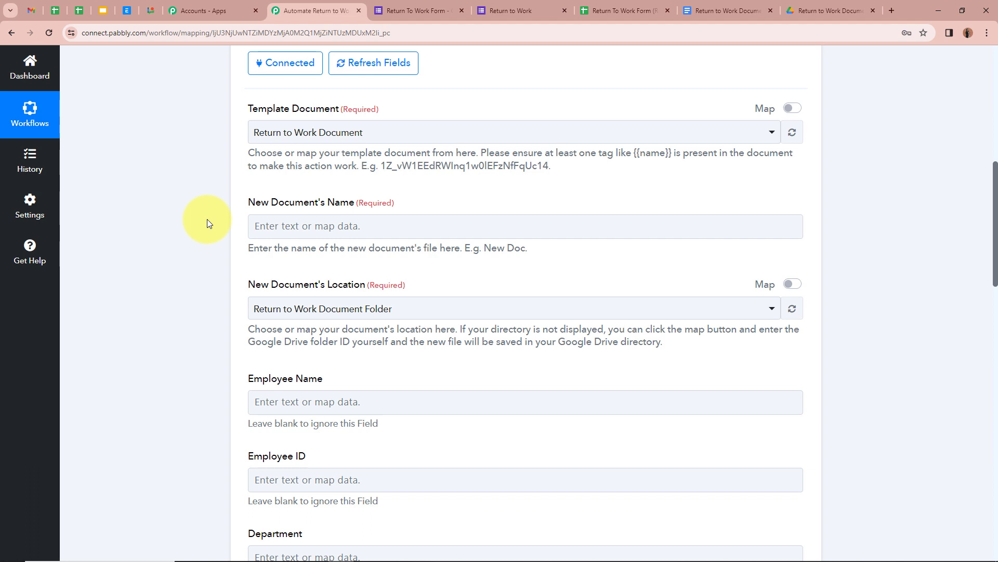
Name the new document as the mapped Employee Name plus ' - Return to Work Document'.
click(281, 226)
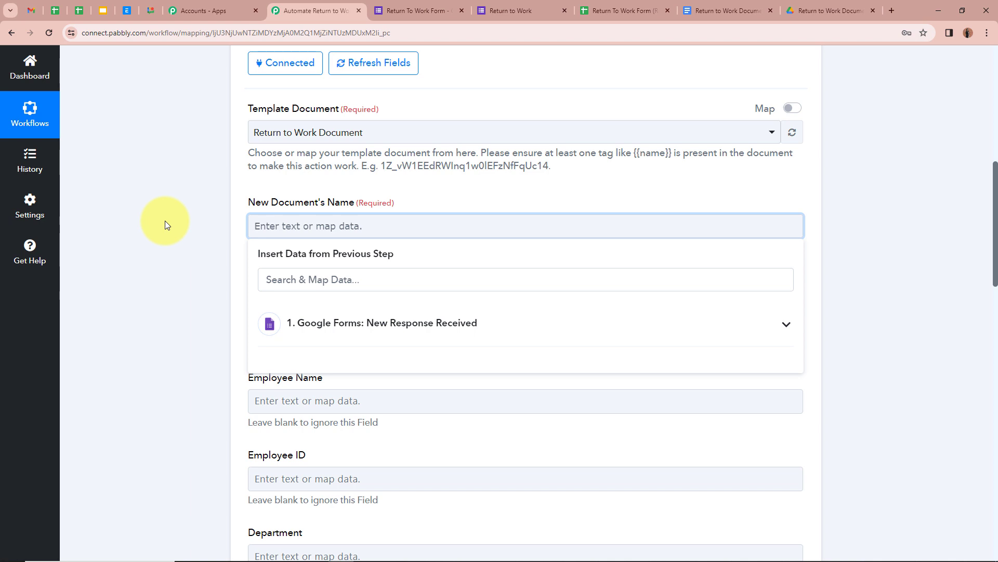
click(785, 326)
scroll(448, 363, down, 5)
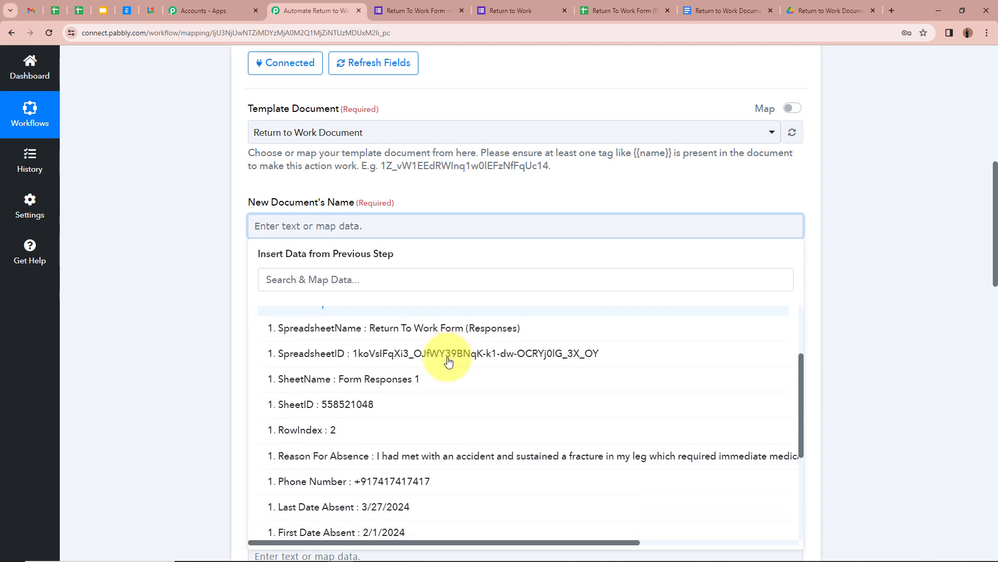
scroll(458, 429, up, 5)
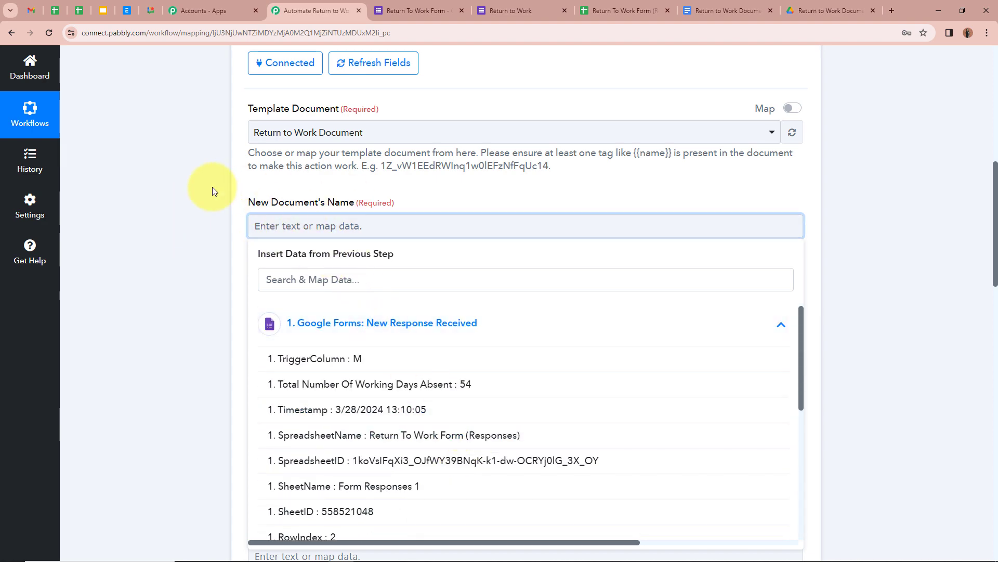
scroll(397, 477, down, 5)
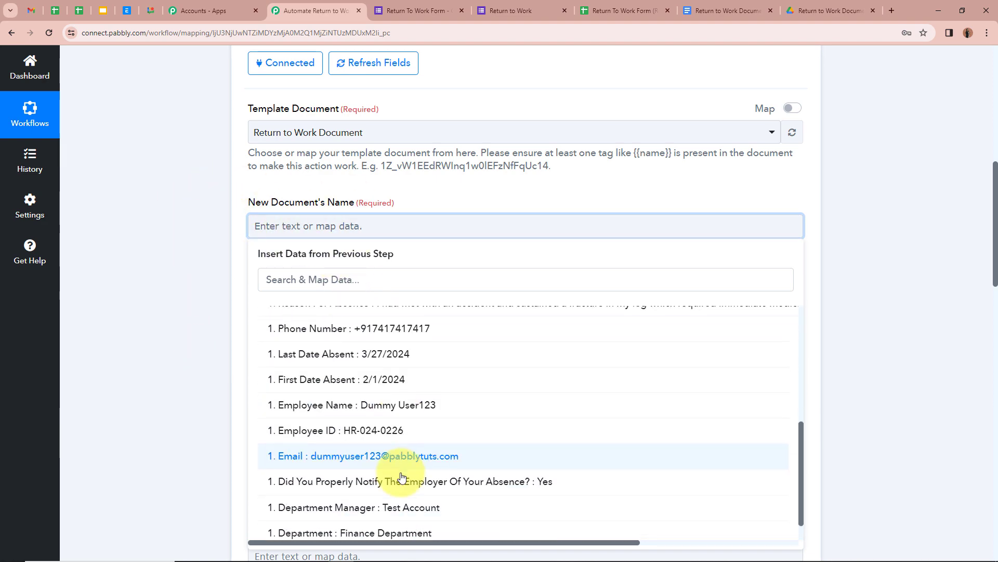
click(405, 412)
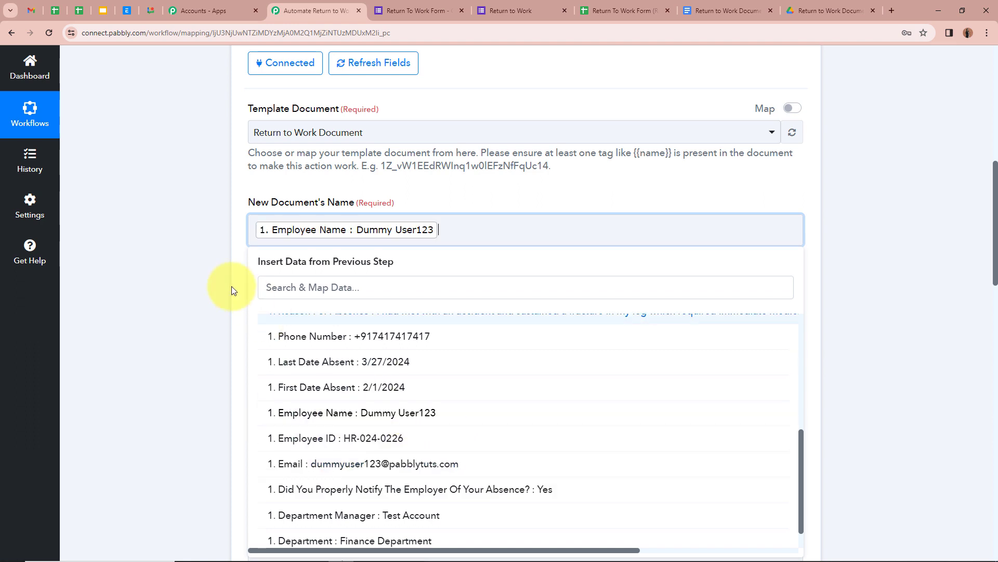
click(185, 260)
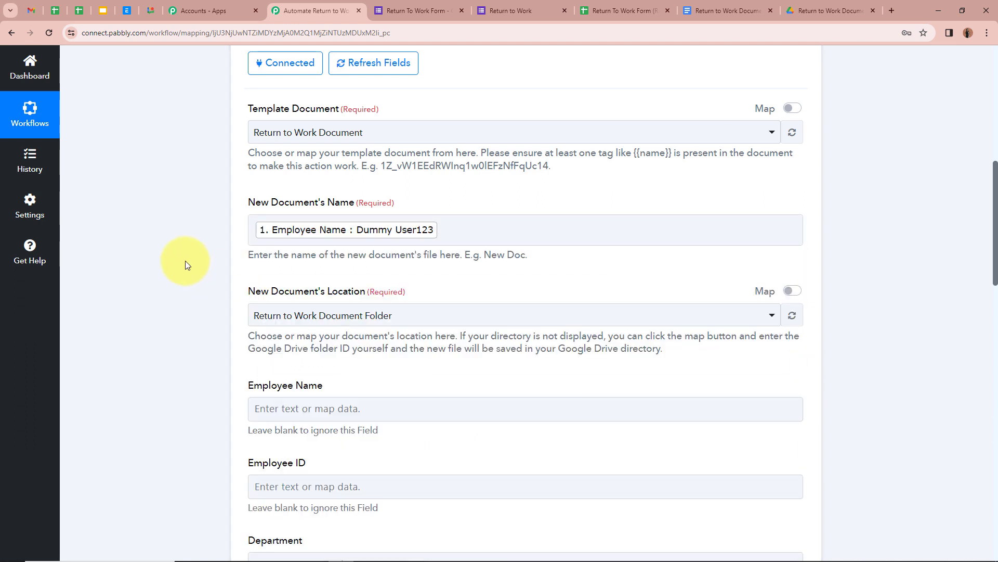
click(447, 230)
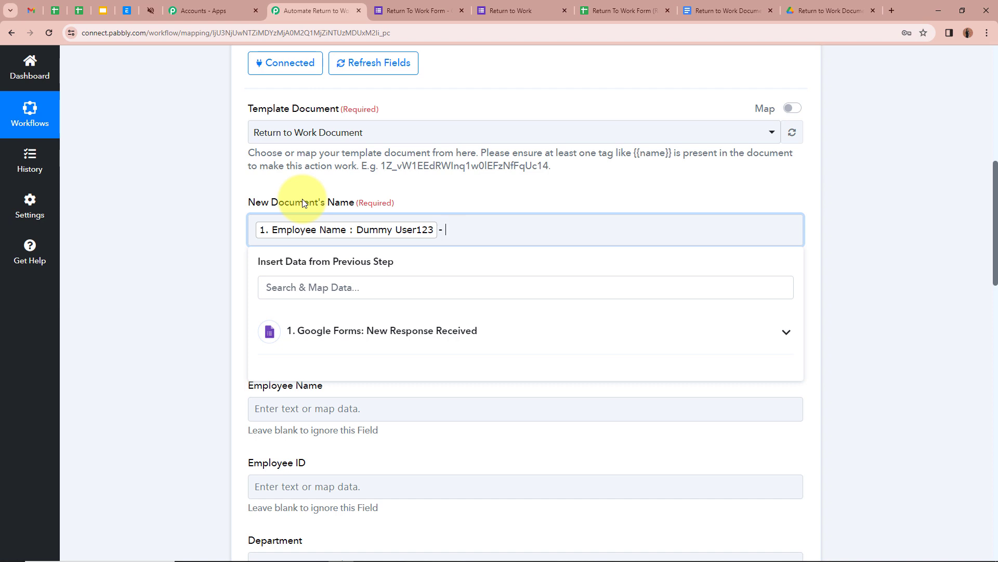
text(Return to Work Document)
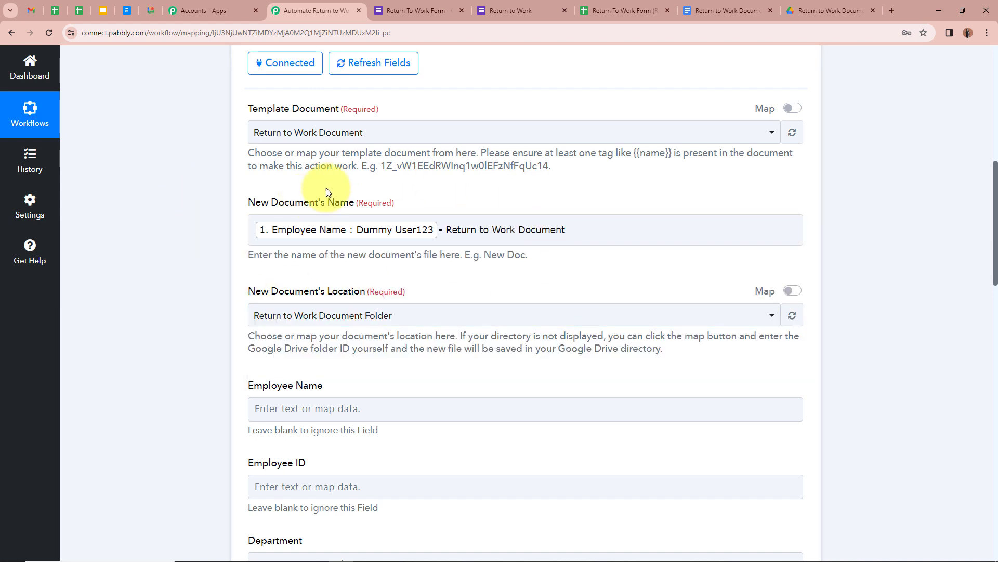
click(309, 221)
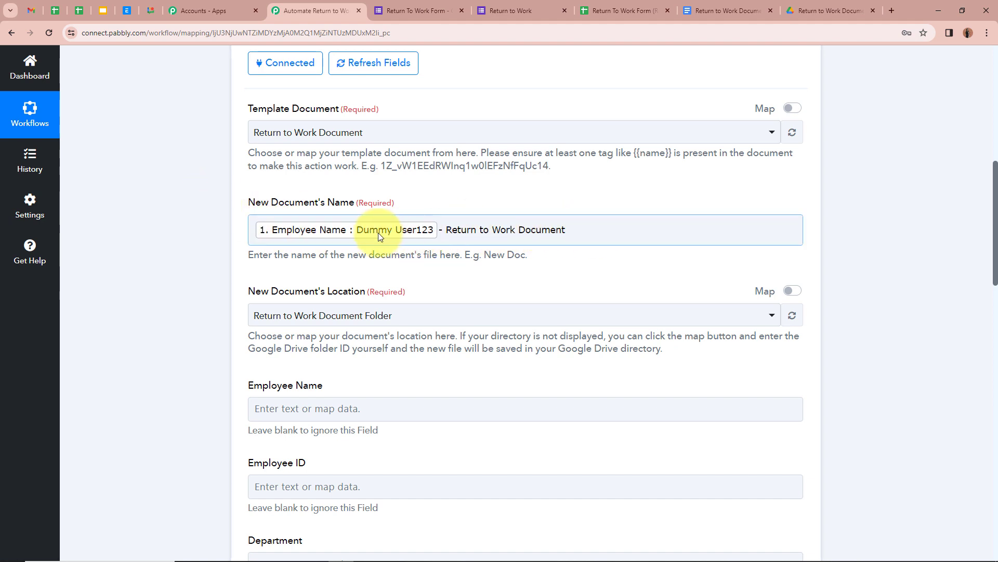
scroll(208, 251, down, 4)
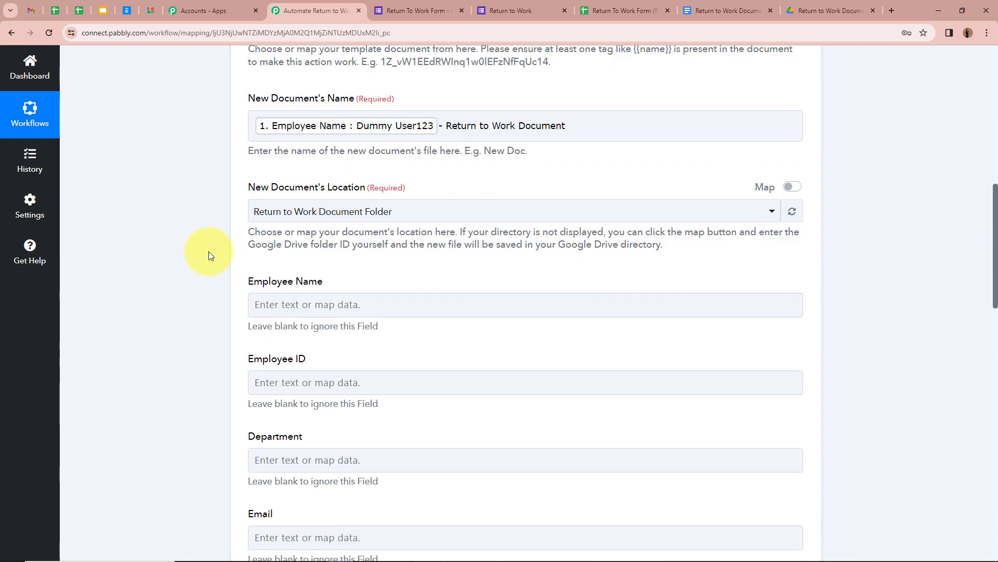
scroll(208, 255, down, 1)
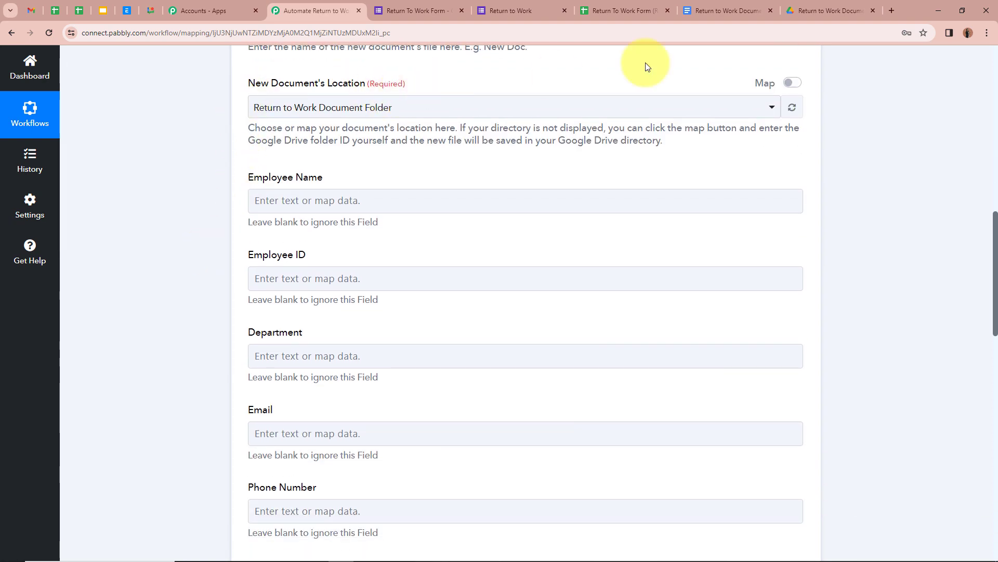
click(820, 10)
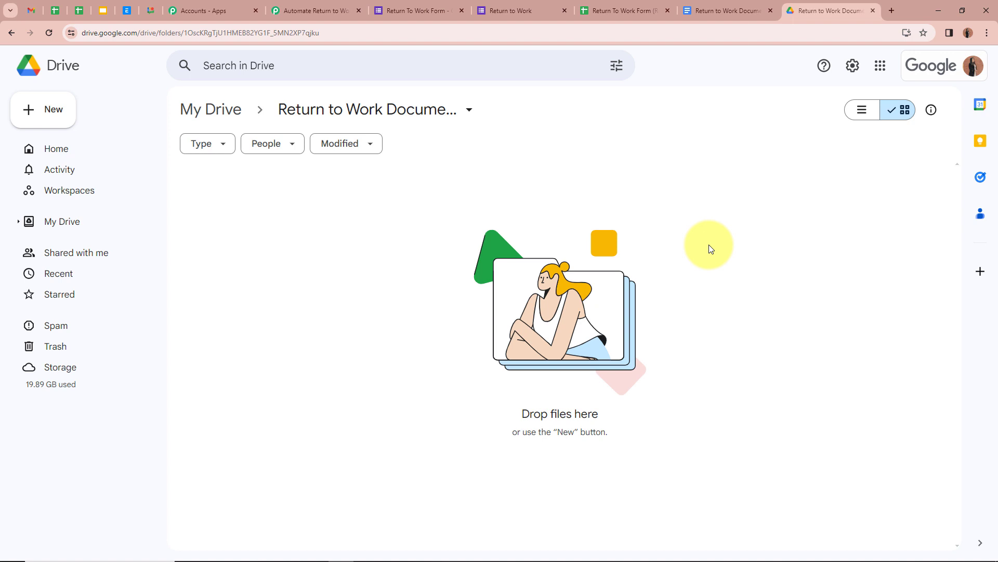
click(299, 10)
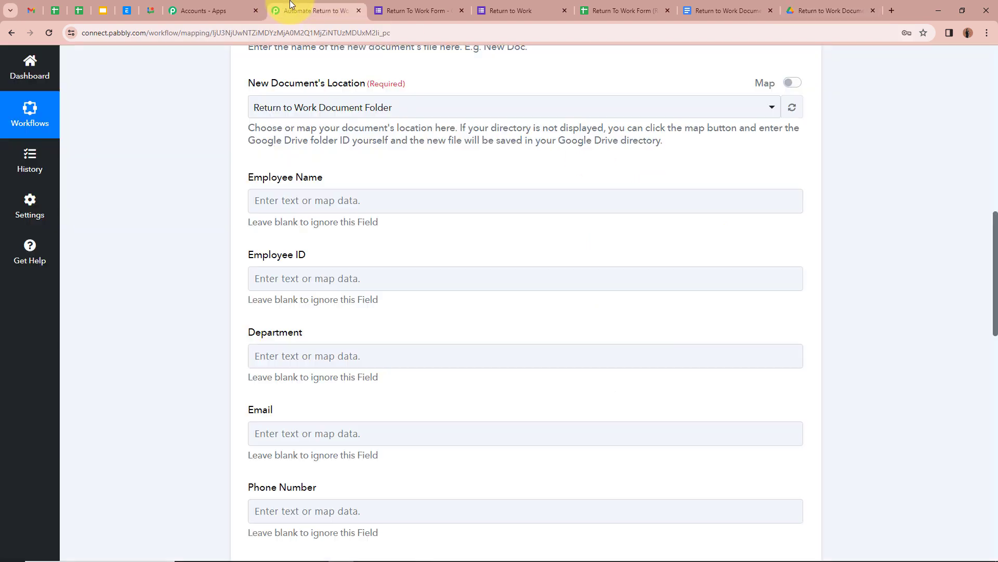
Keep Return to Work Document Folder as location and open the template document.
click(369, 114)
click(377, 167)
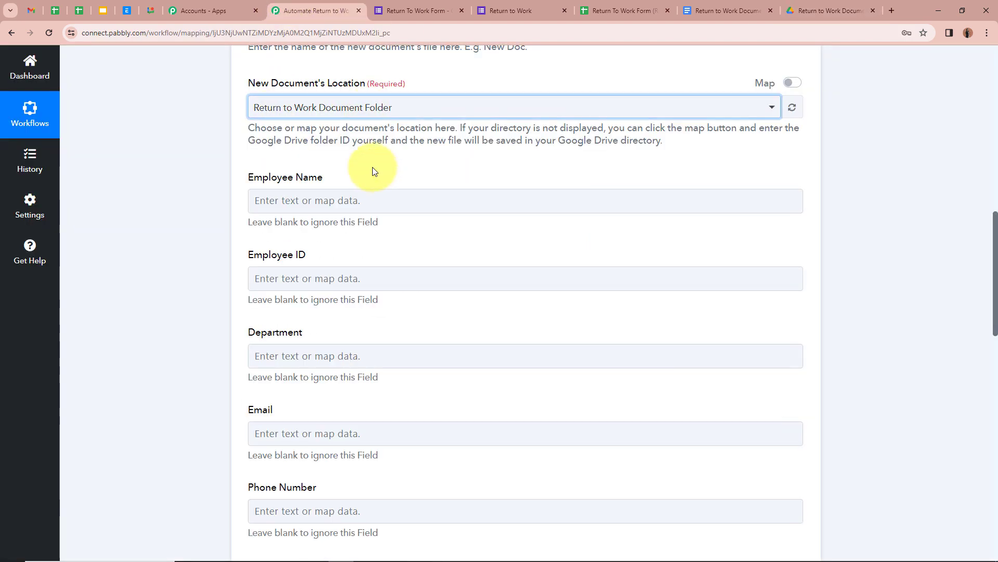
scroll(188, 194, down, 1)
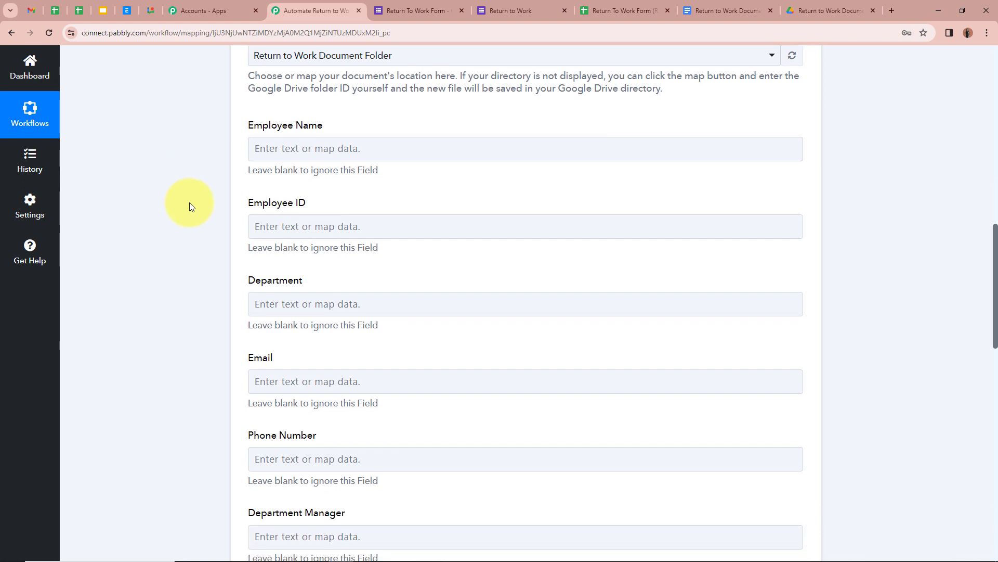
click(368, 219)
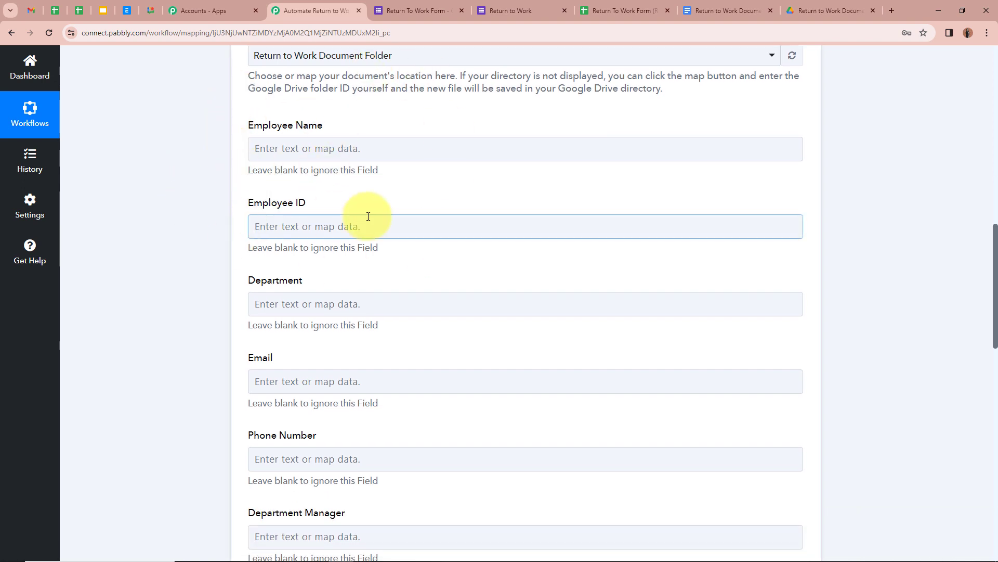
scroll(304, 336, down, 2)
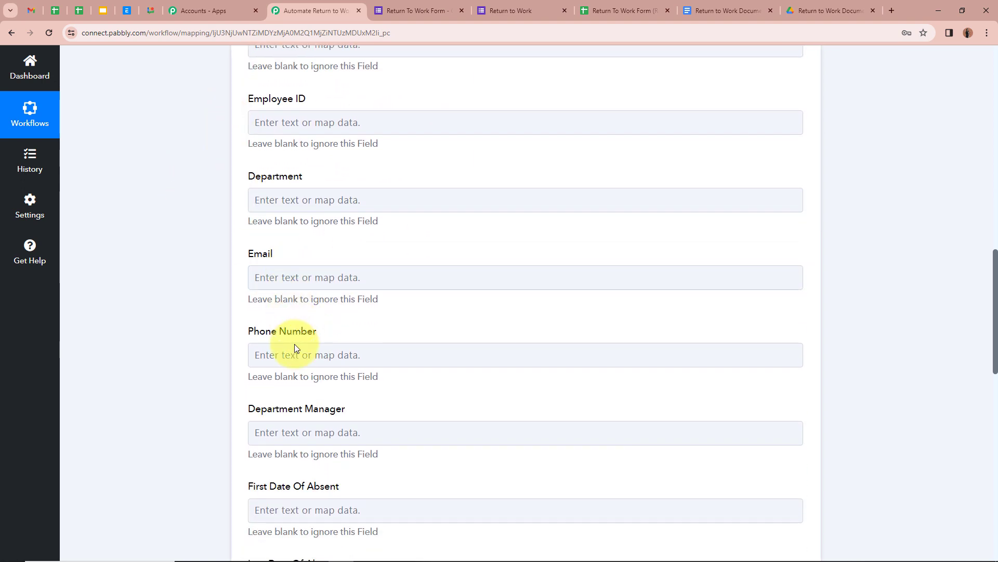
scroll(295, 417, up, 3)
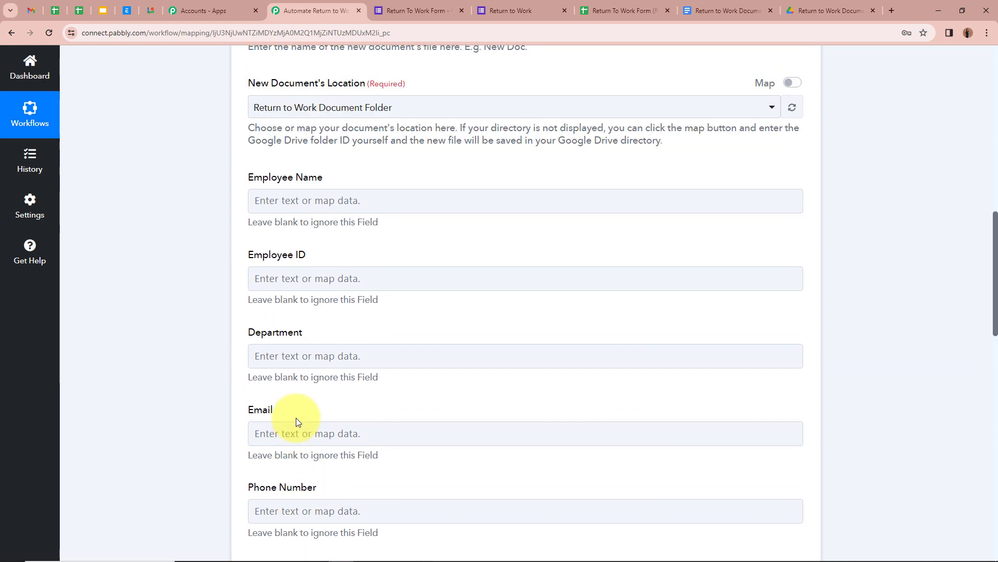
click(699, 10)
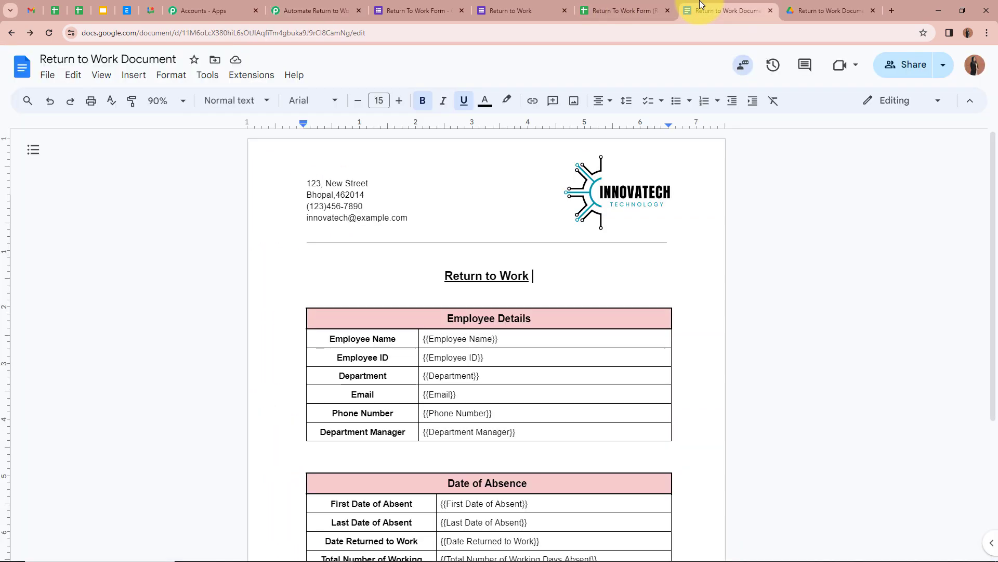
Inspect the template's {{Employee Name}} placeholder cell without editing it, then go back to the Pabbly workflow.
scroll(199, 356, down, 2)
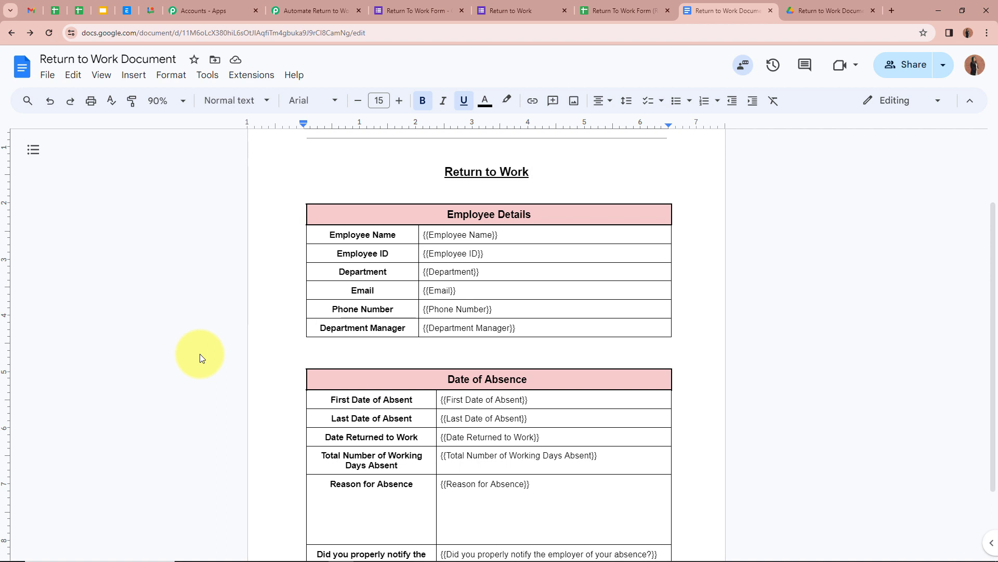
click(428, 235)
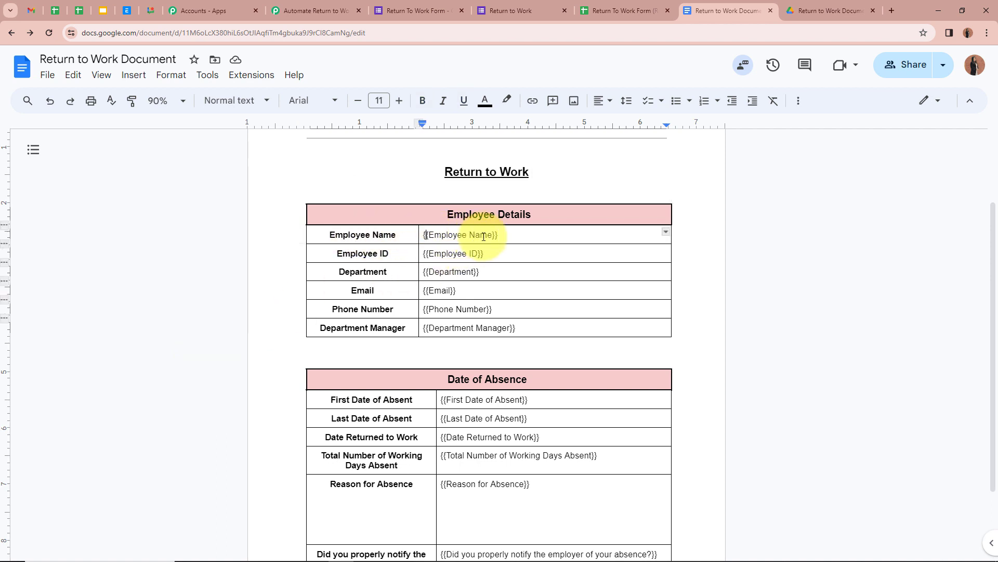
click(216, 235)
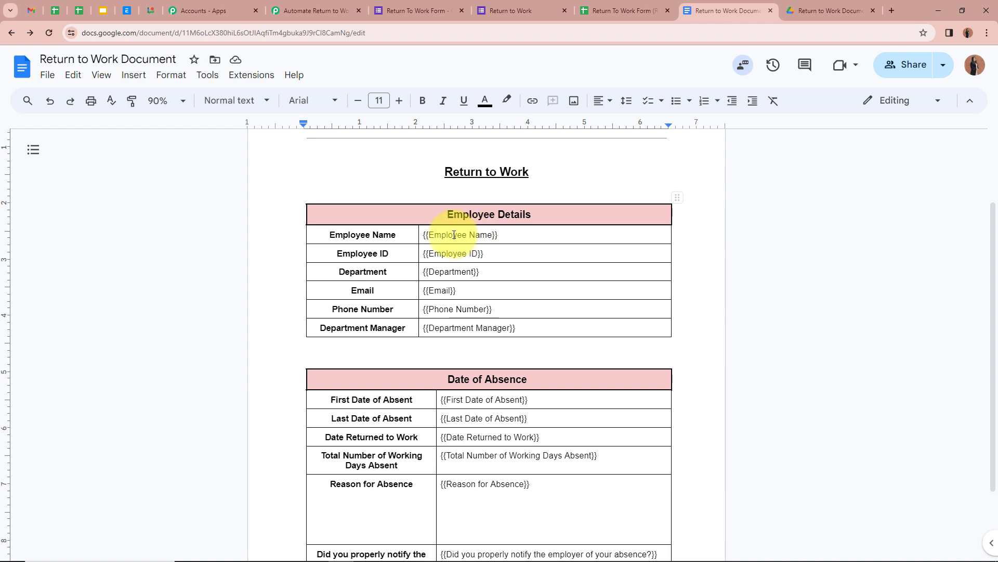
click(291, 10)
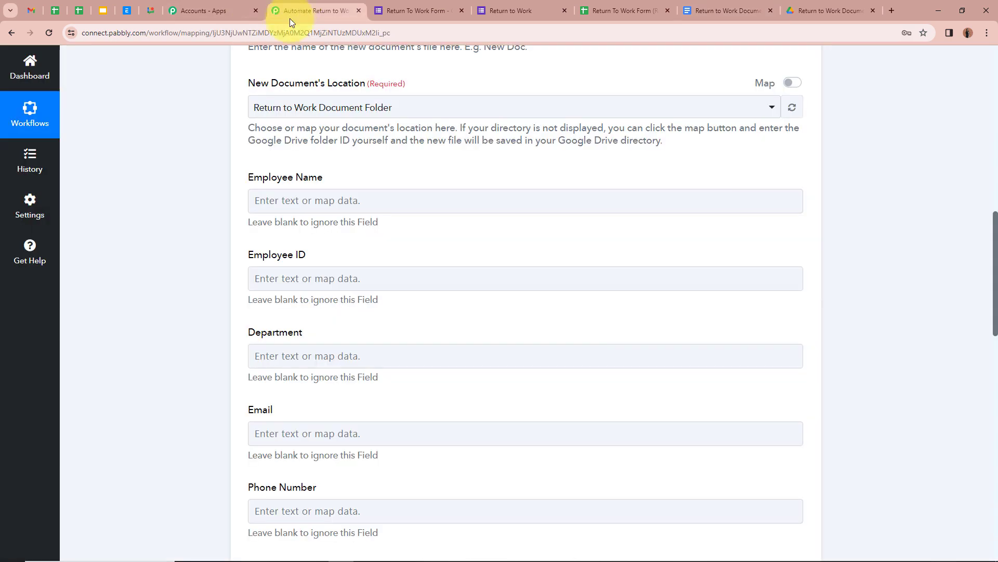
Map the Google Forms employee name answer into the Employee Name field.
scroll(207, 241, down, 1)
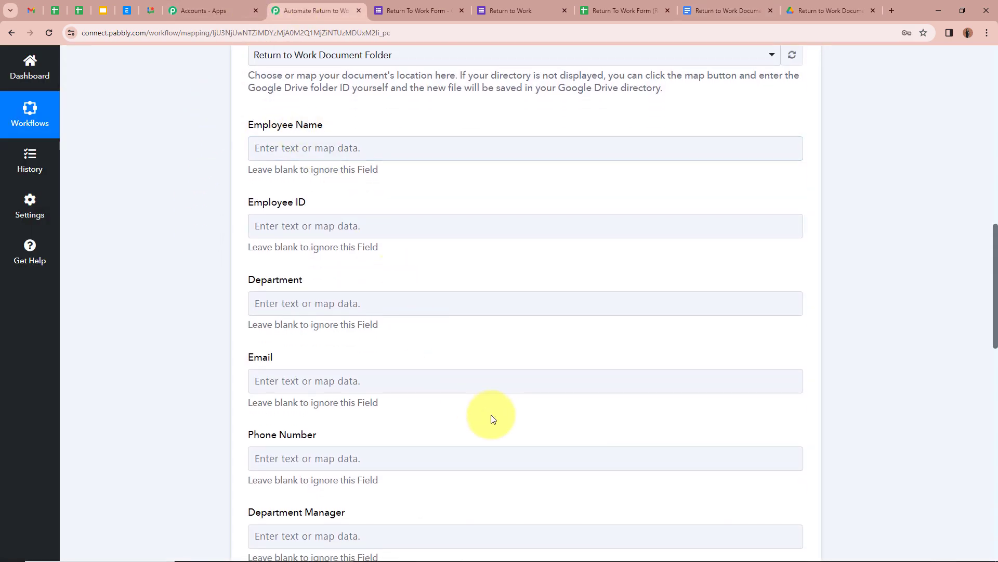
scroll(491, 408, down, 8)
scroll(489, 407, up, 11)
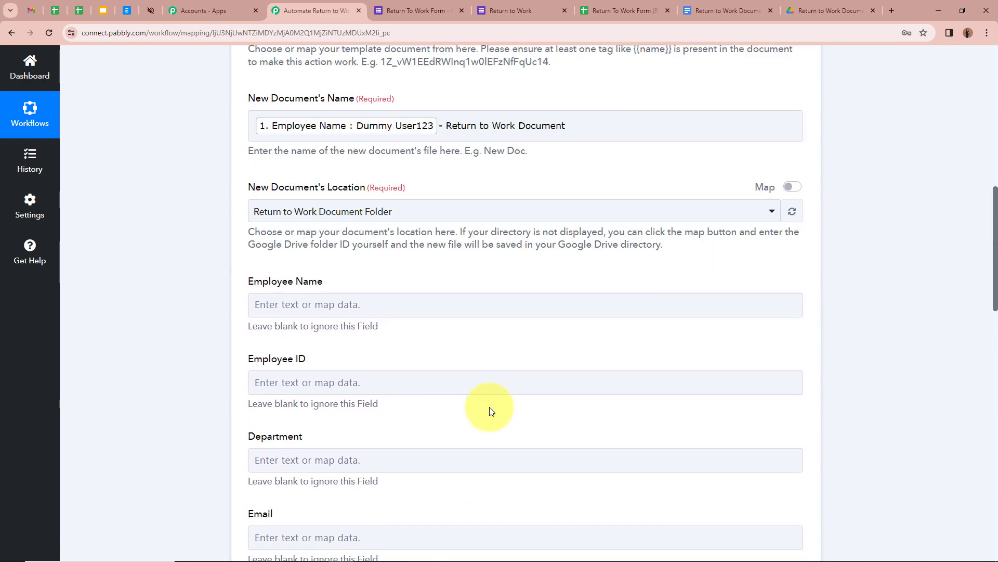
scroll(201, 317, down, 4)
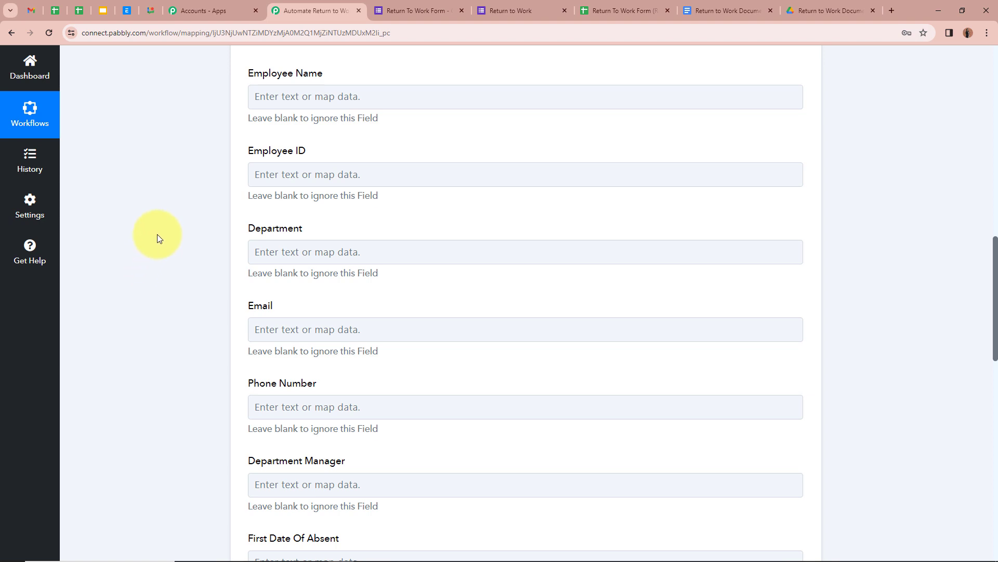
click(301, 95)
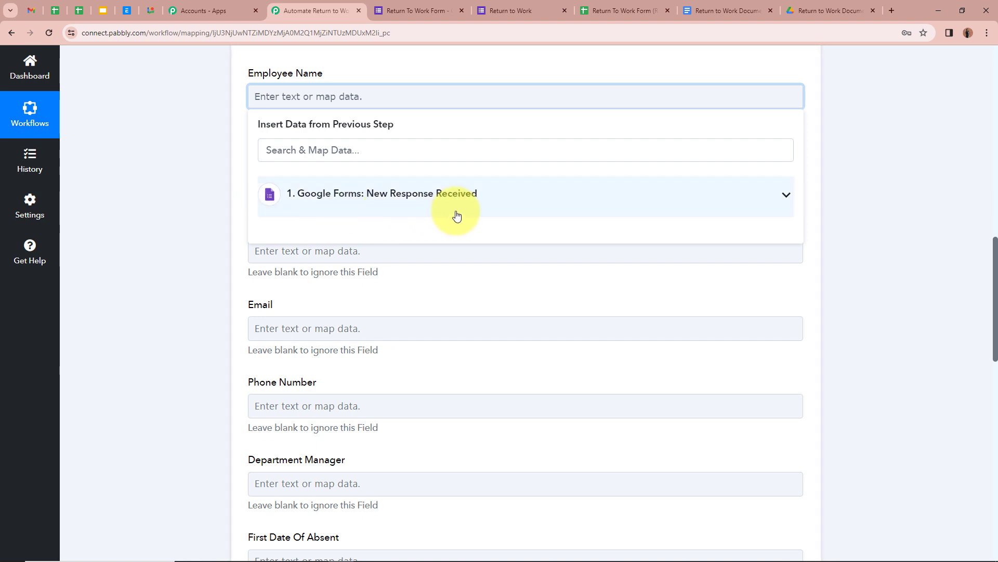
click(785, 195)
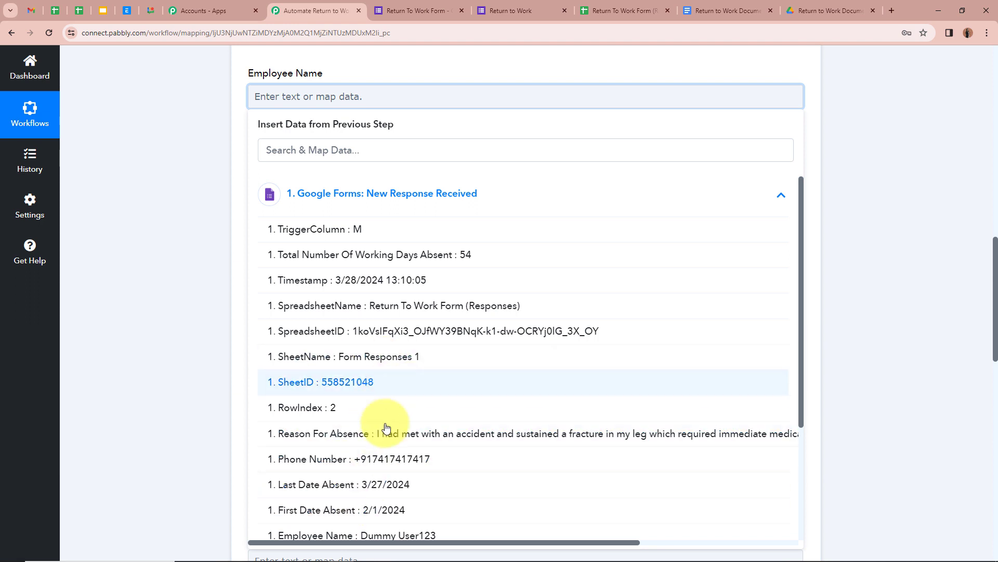
click(394, 535)
click(160, 268)
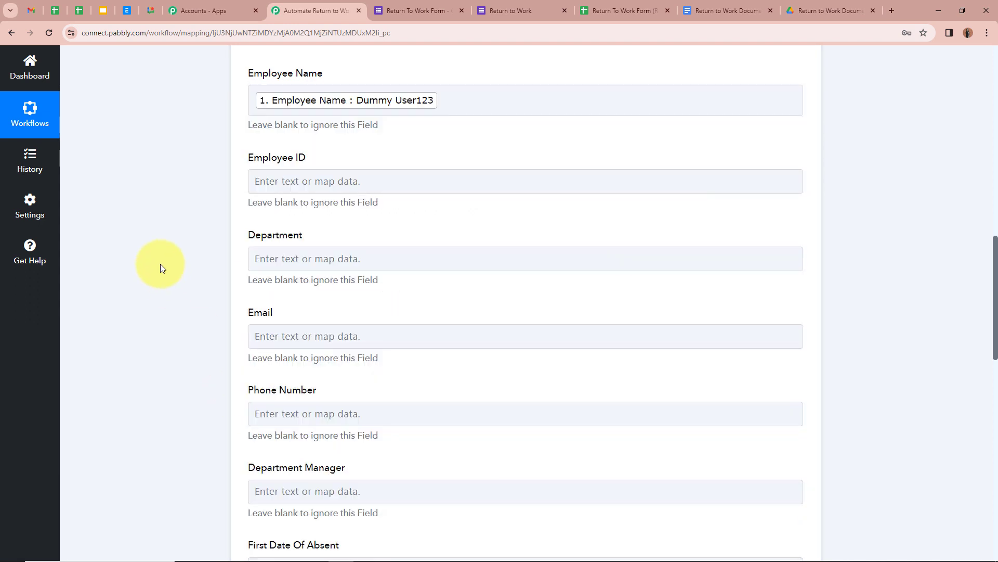
Map the Employee ID and Department (Finance Department) answers into their template fields.
scroll(160, 263, down, 1)
click(343, 129)
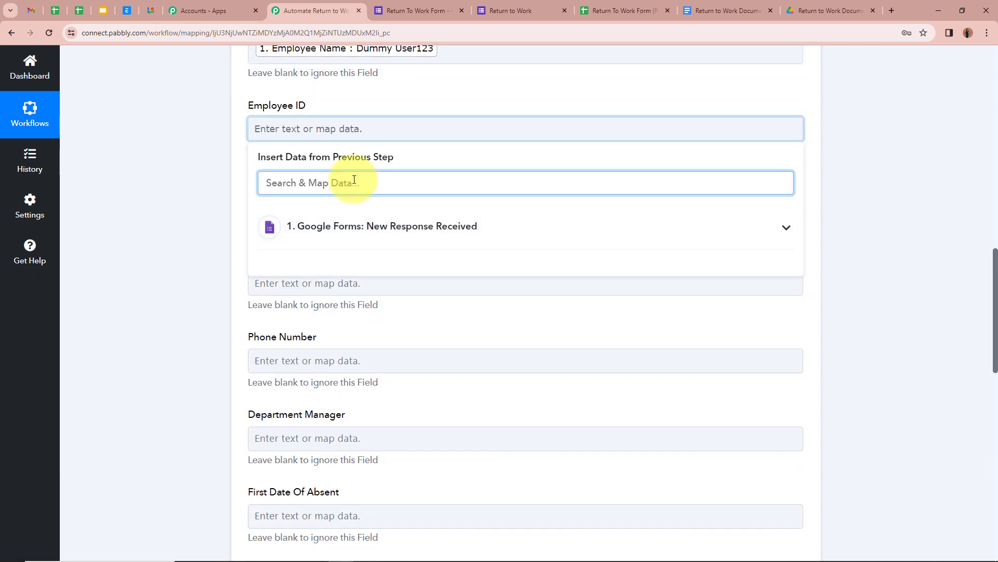
text(Emp)
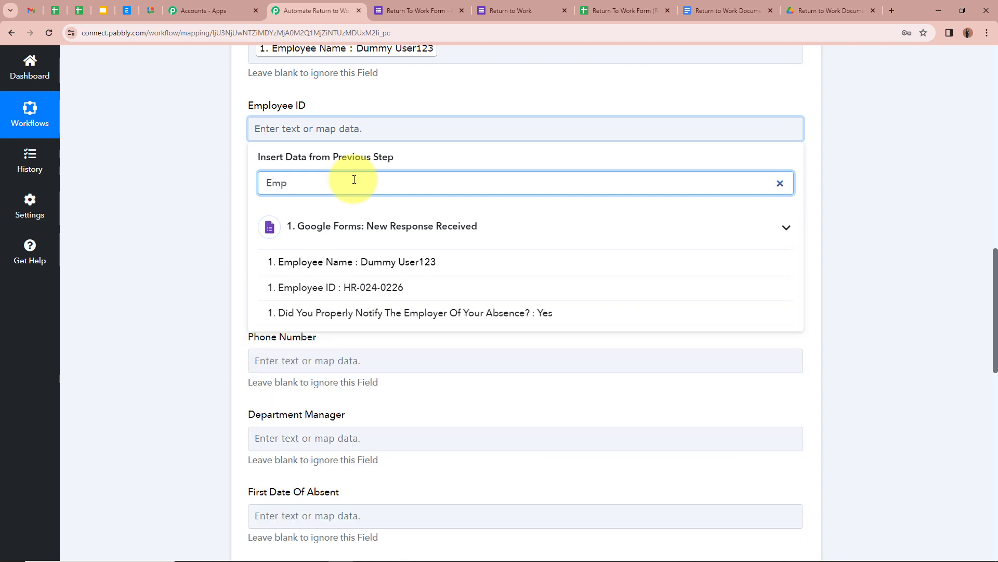
click(383, 289)
click(364, 213)
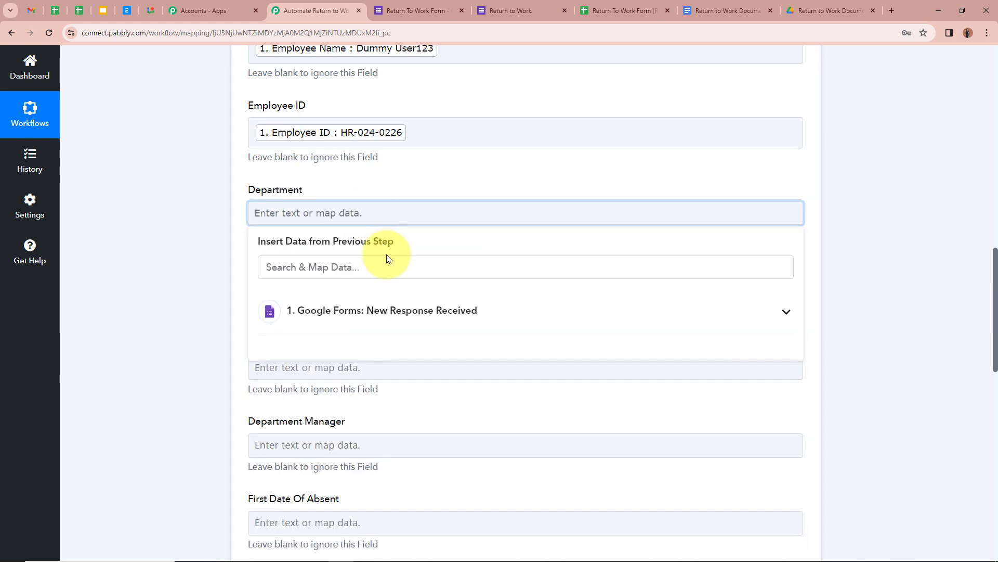
click(391, 265)
text(De)
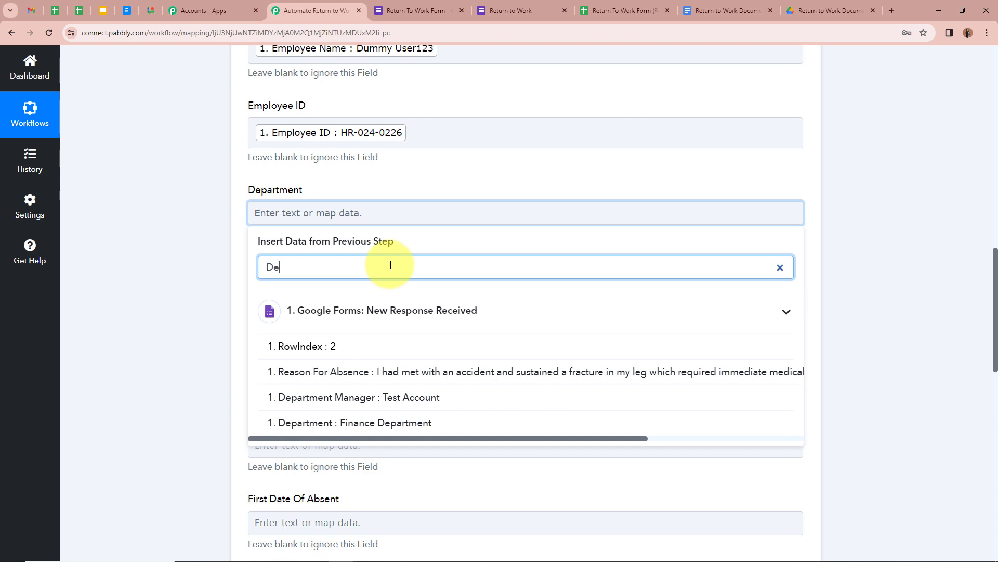
click(439, 422)
click(206, 281)
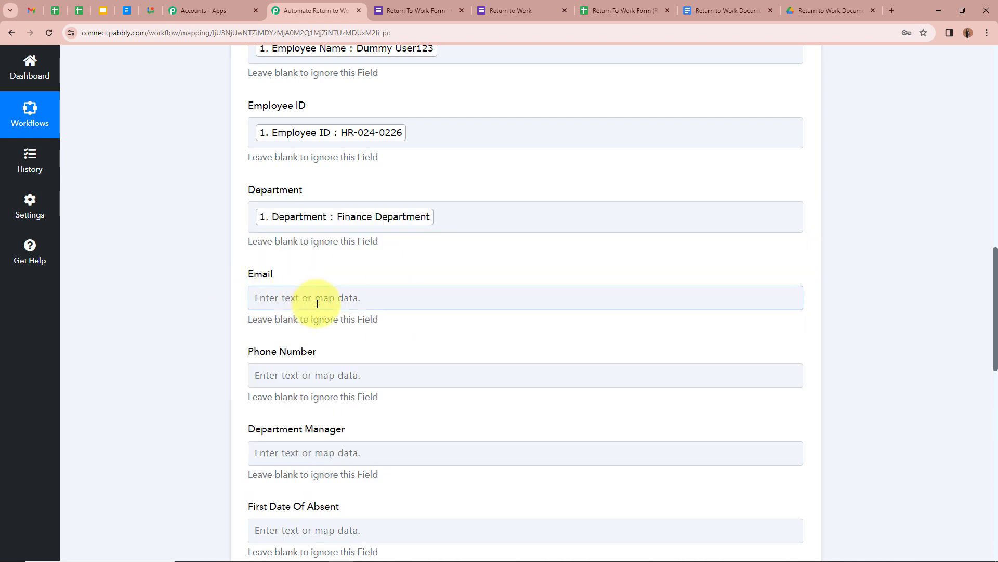
Map the employee's e-mail and phone number answers into the Email and Phone Number fields.
scroll(332, 217, down, 2)
click(396, 204)
click(393, 251)
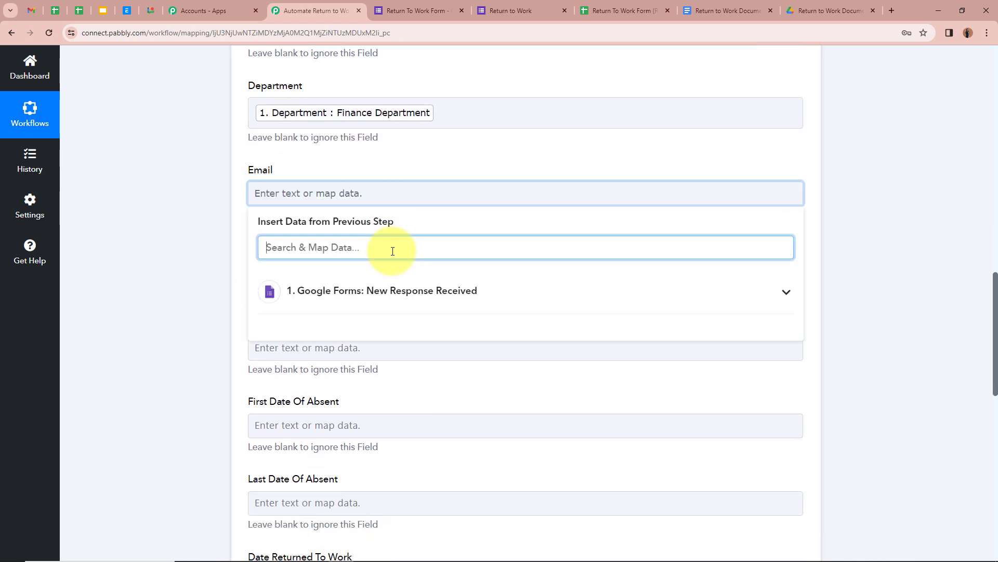
text(Em)
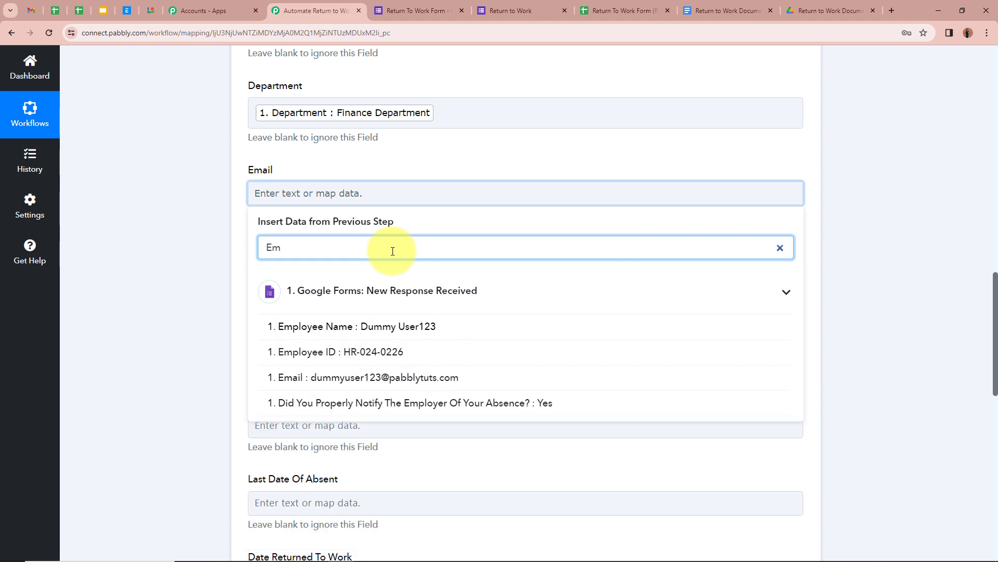
click(424, 380)
click(198, 254)
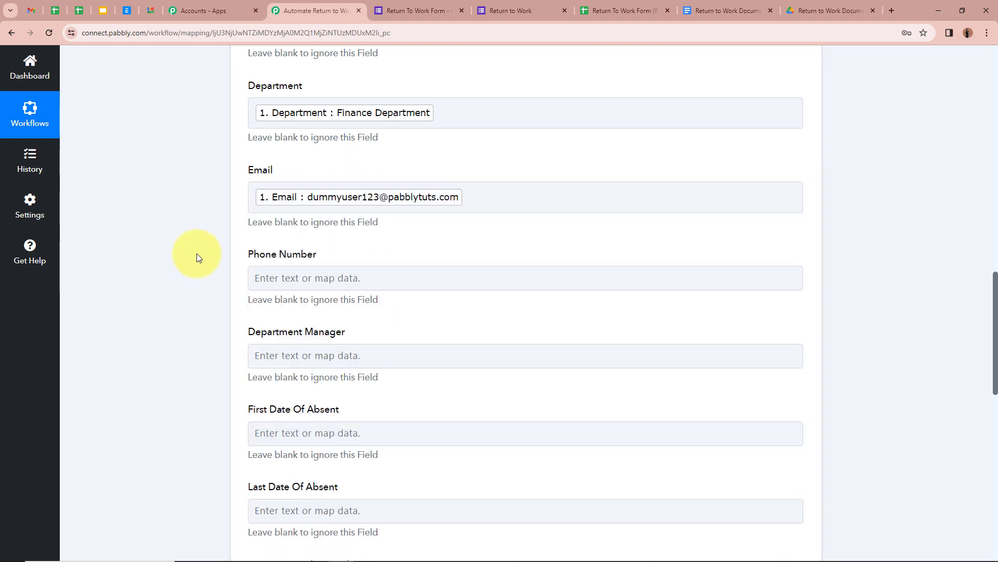
scroll(196, 258, down, 1)
click(346, 224)
click(342, 278)
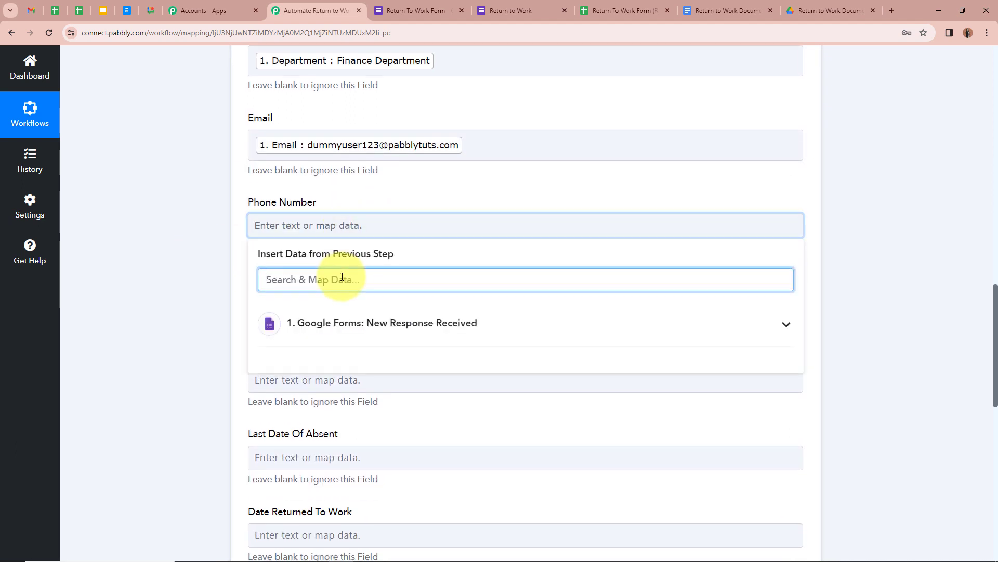
text(Nu)
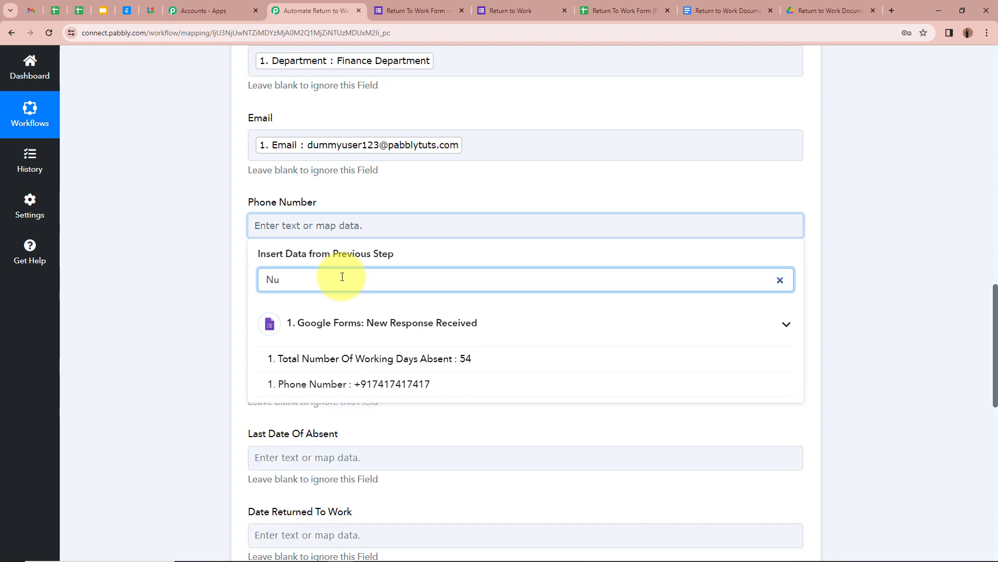
click(385, 384)
click(182, 273)
Map the Department Manager answer and First Date Of Absent (2/1/2024) into their fields.
scroll(182, 273, down, 3)
click(299, 154)
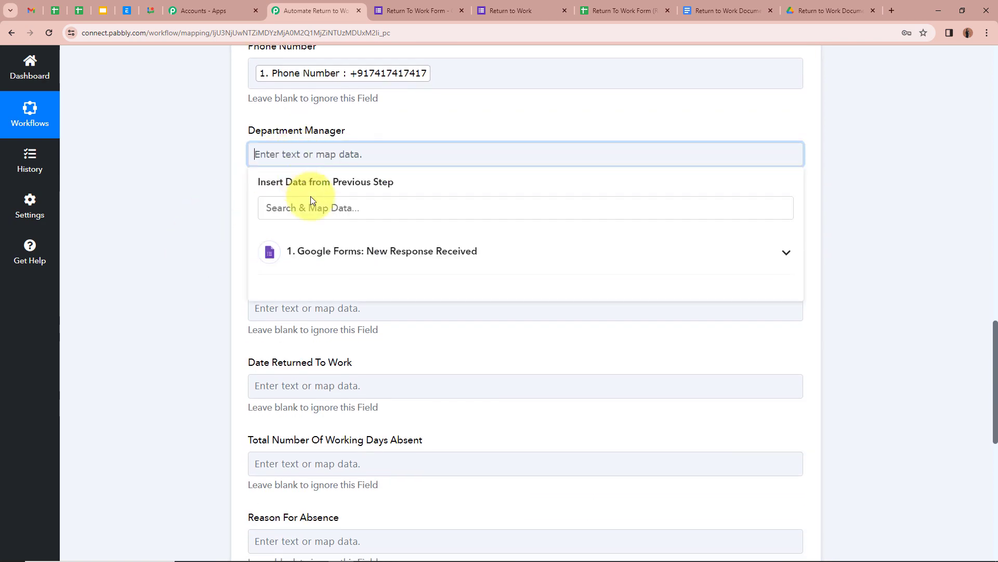
click(292, 206)
text(De)
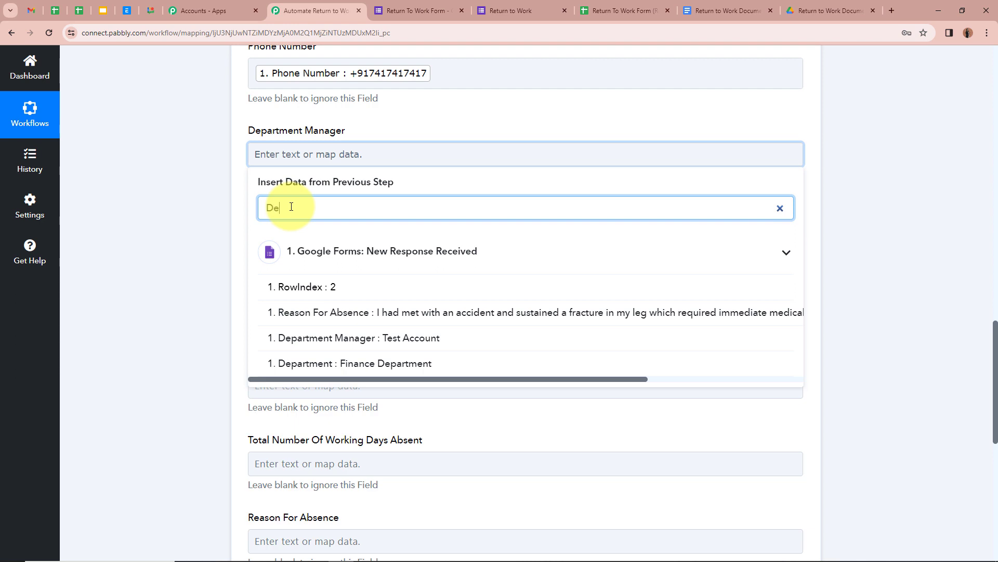
click(369, 339)
click(189, 217)
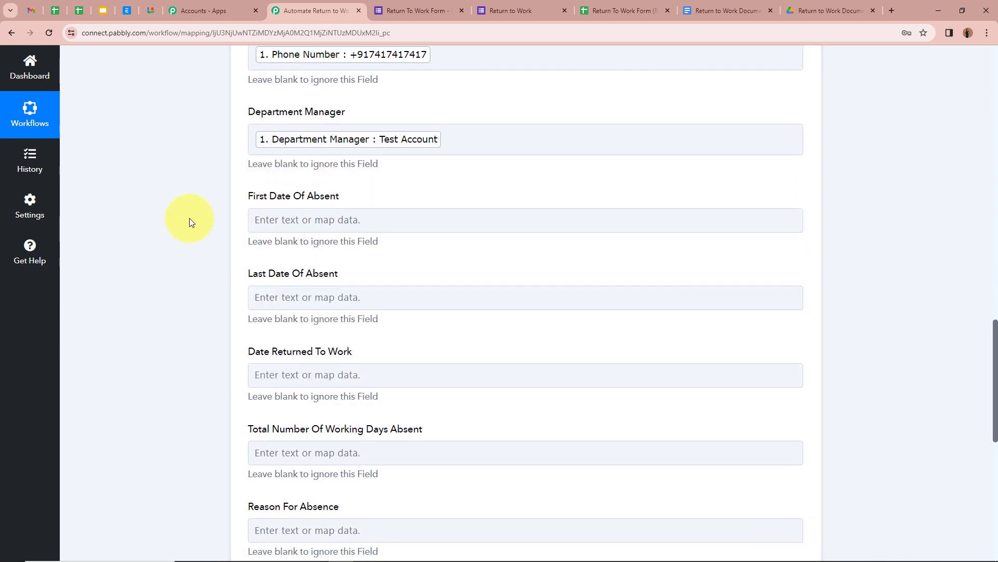
scroll(189, 218, down, 2)
click(380, 136)
click(384, 187)
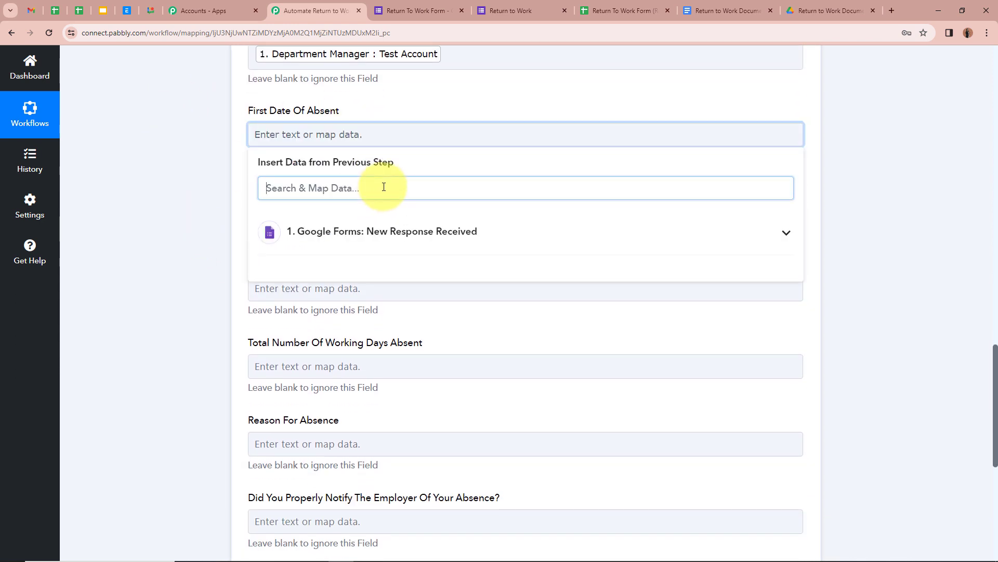
text(F)
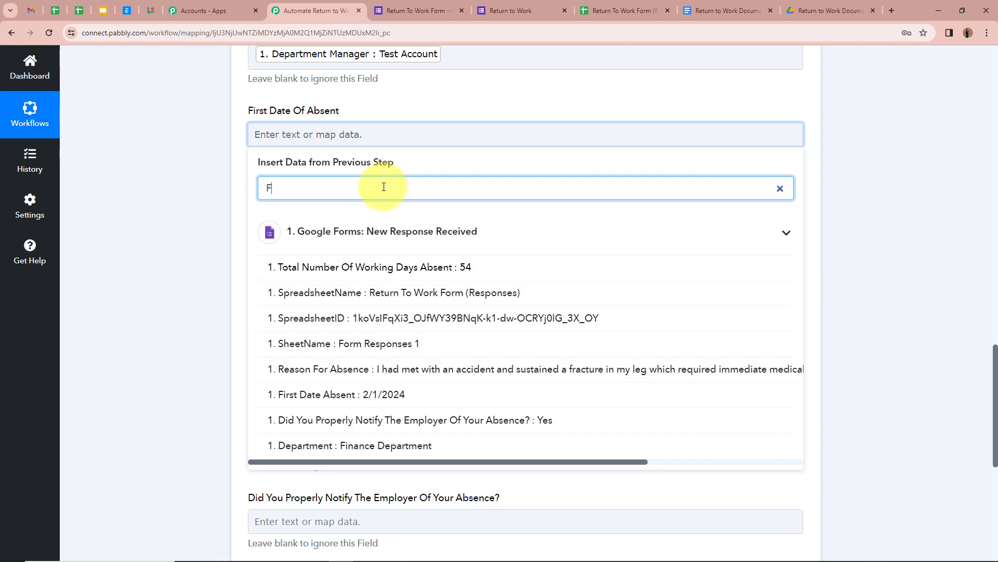
text(i)
click(380, 267)
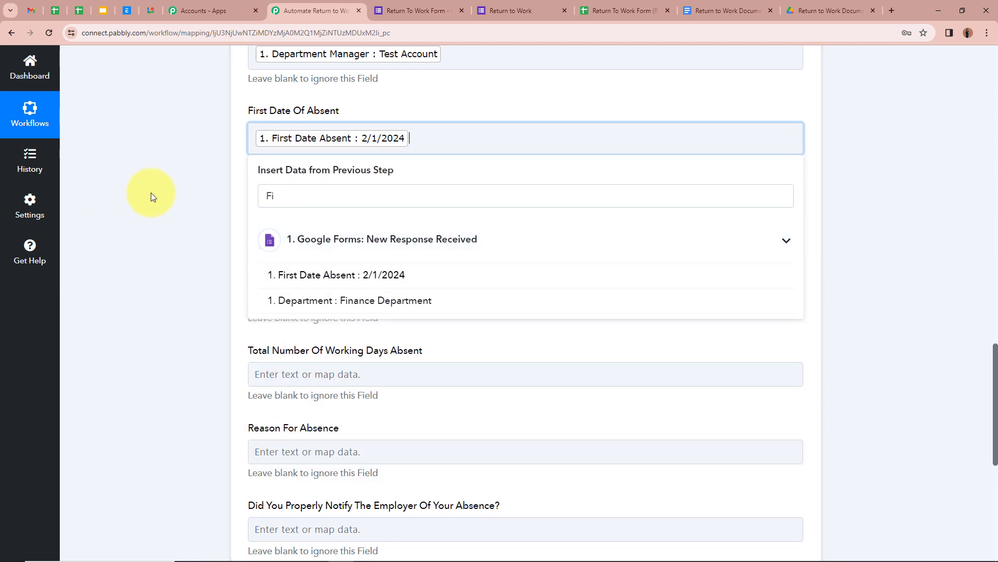
click(156, 195)
Map Last Date Of Absent (3/27/2024) and Date Returned To Work (3/28/2024) into their fields.
click(368, 204)
click(368, 168)
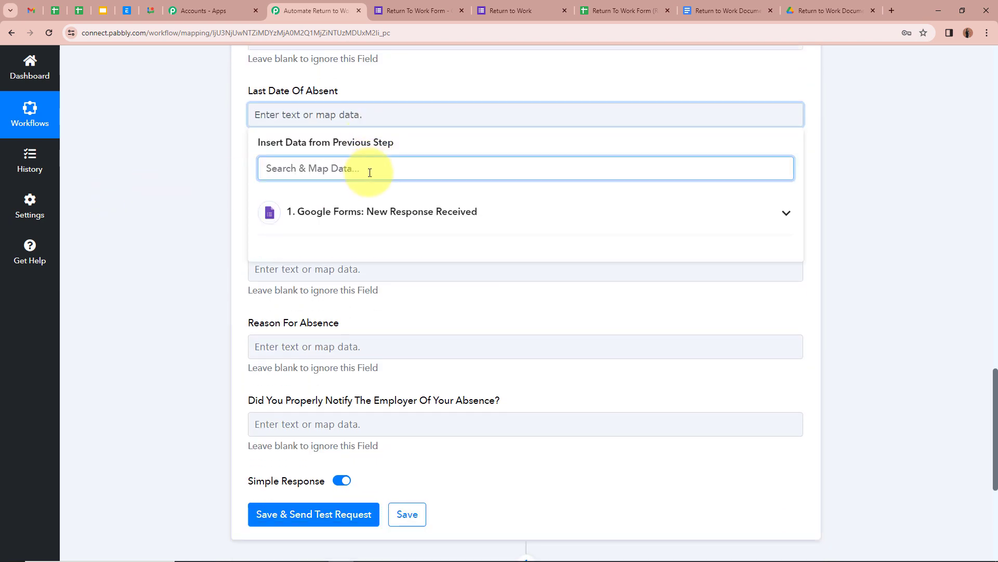
text(La)
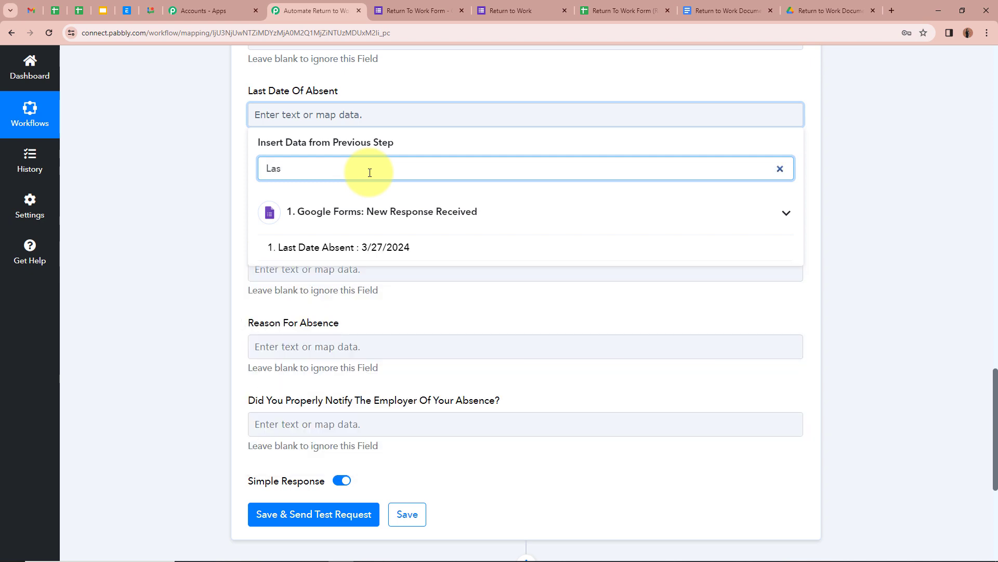
text(s)
click(387, 246)
click(144, 179)
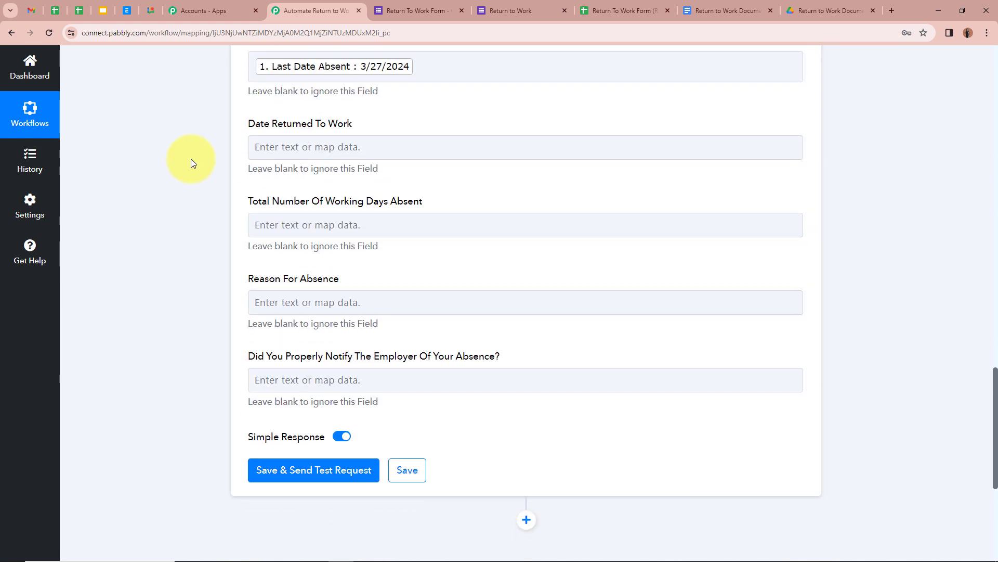
click(266, 150)
click(358, 210)
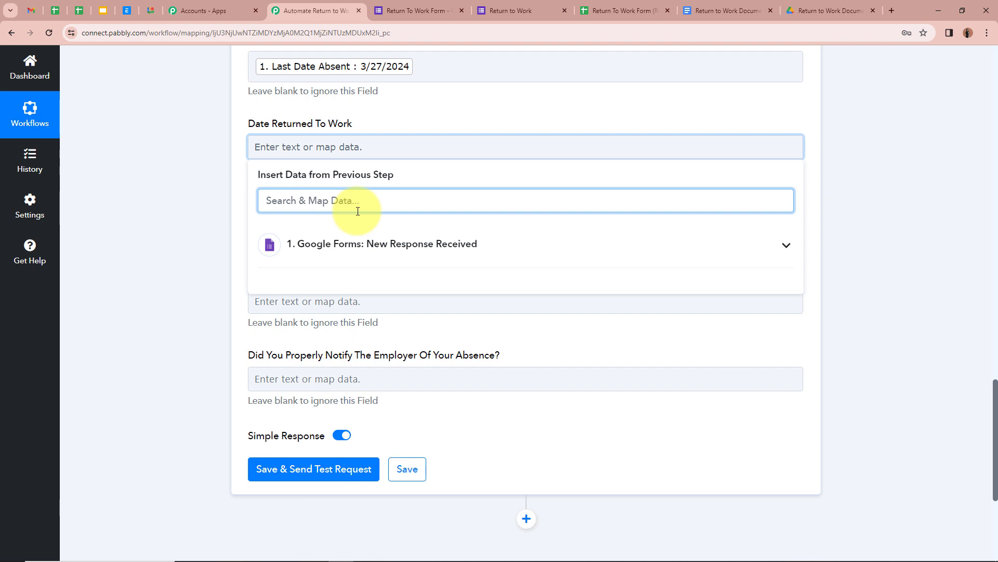
text(Dat)
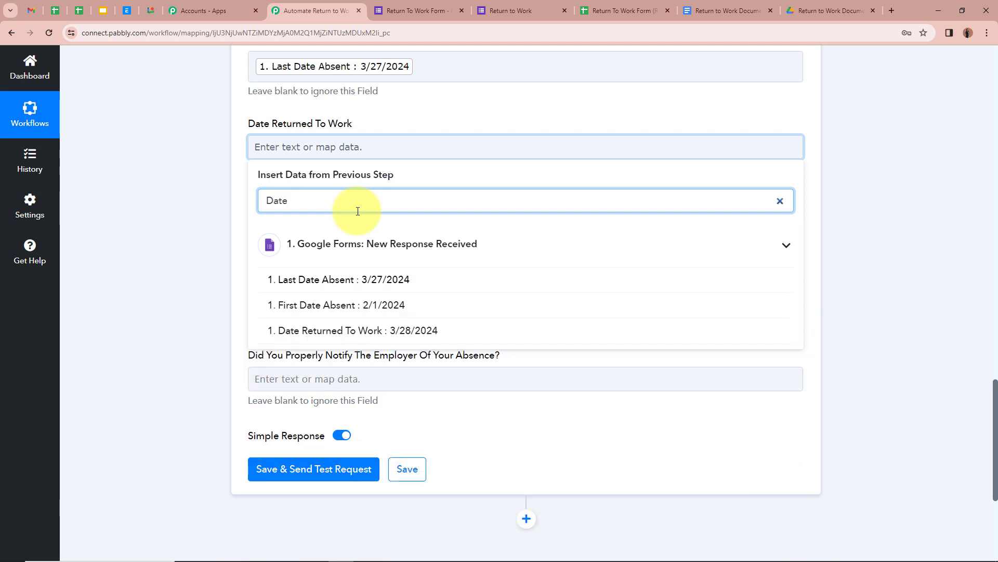
text(e)
click(385, 331)
click(208, 228)
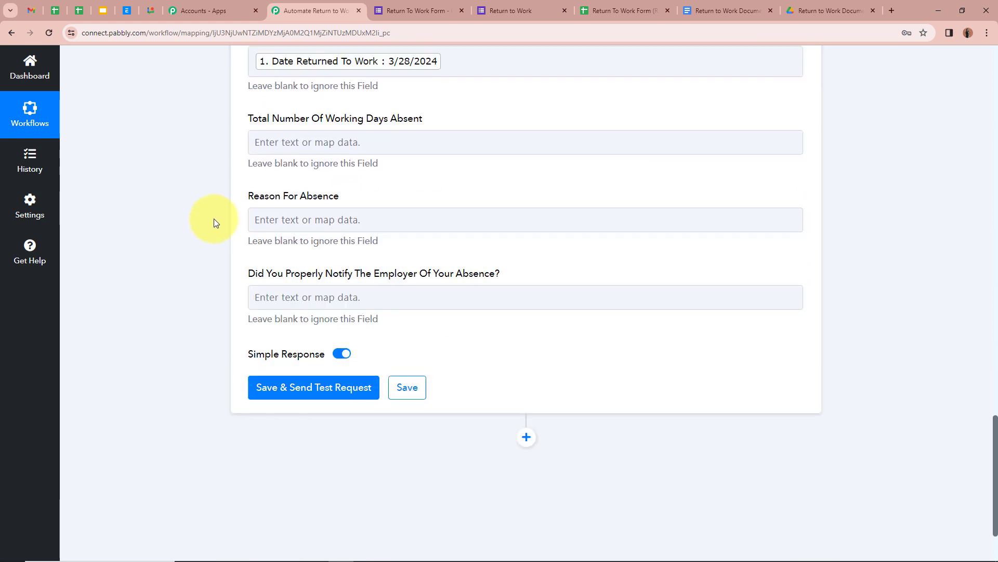
Map total working days absent (54) and the Reason For Absence answer into their fields.
click(368, 177)
click(396, 236)
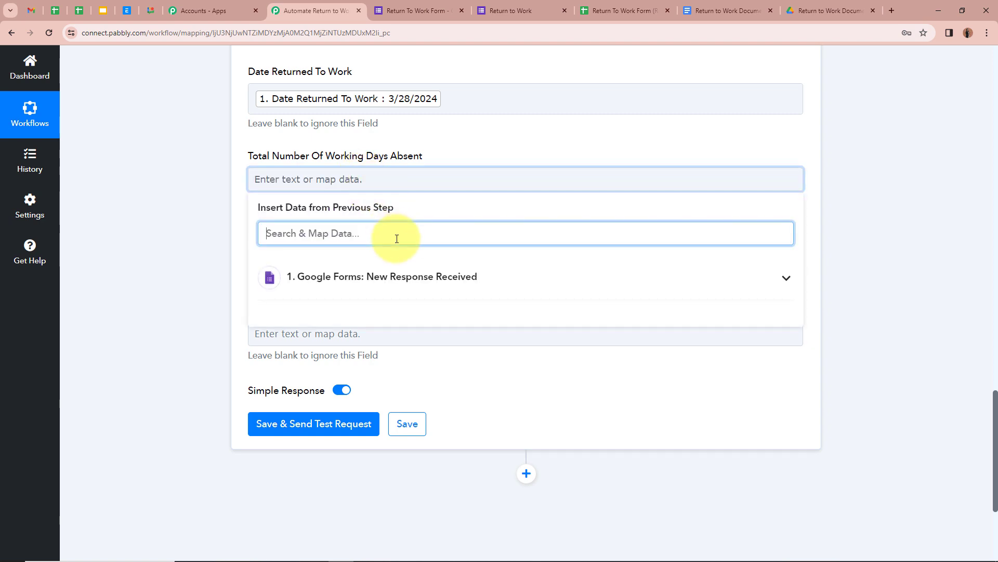
text(To)
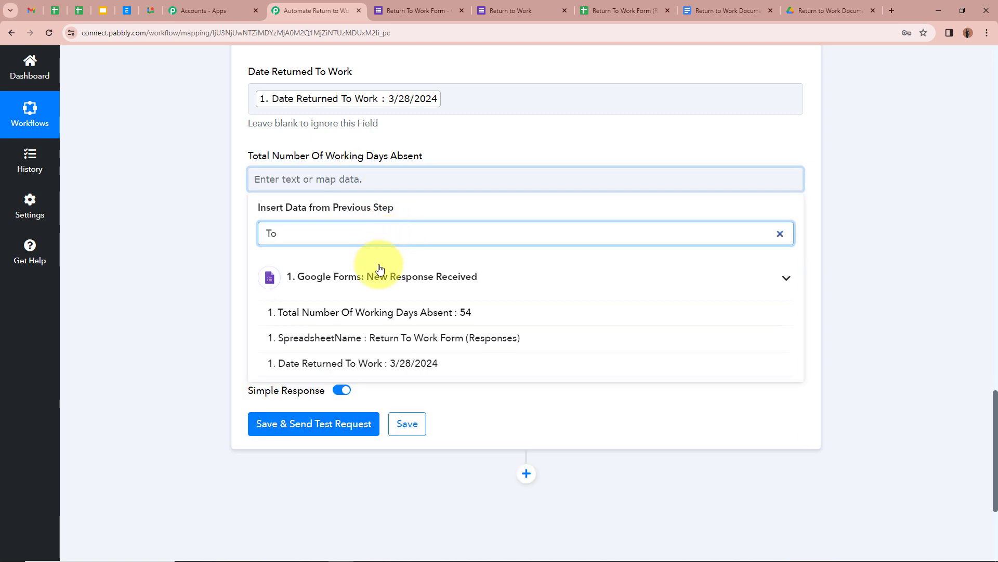
click(421, 319)
click(195, 201)
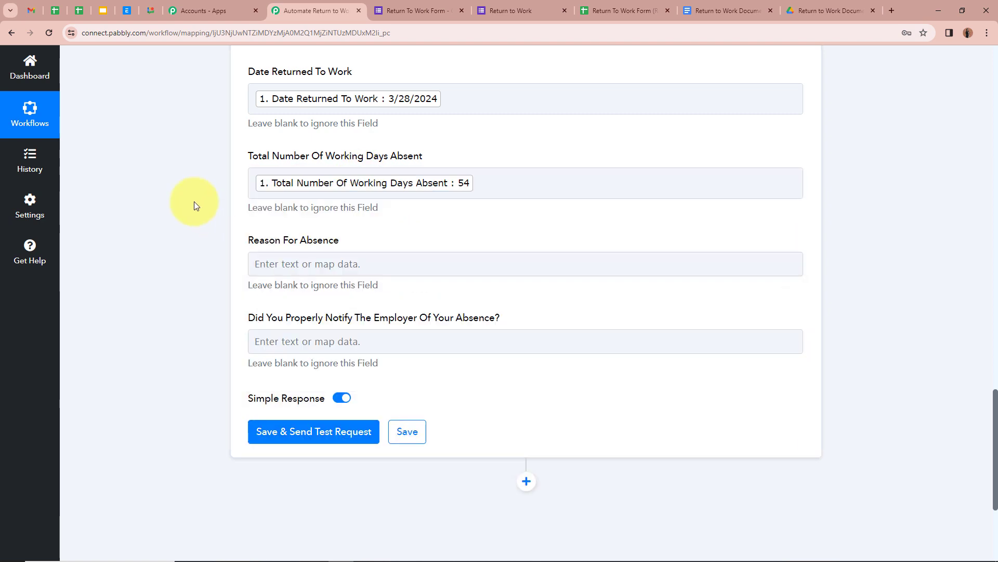
click(363, 214)
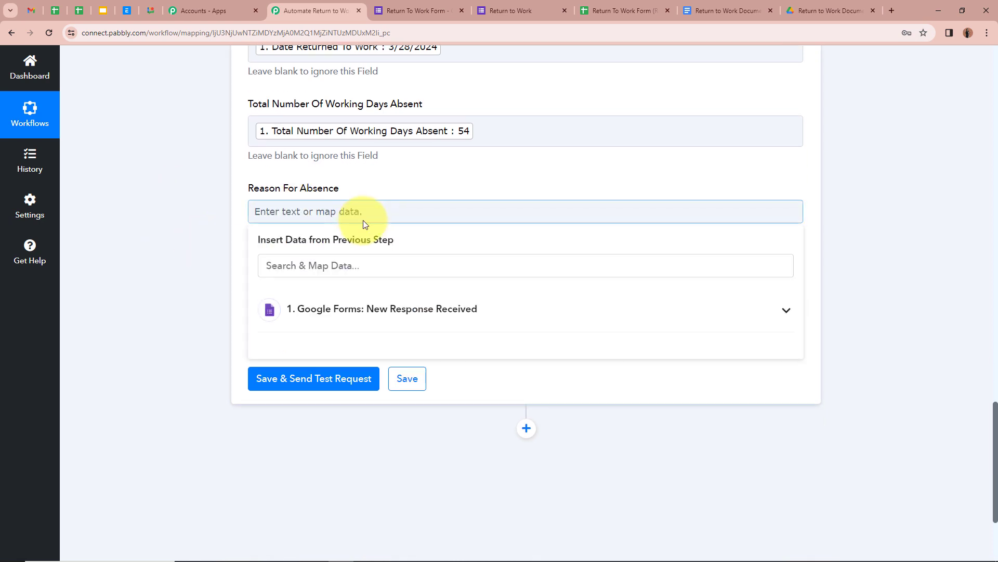
text(Re)
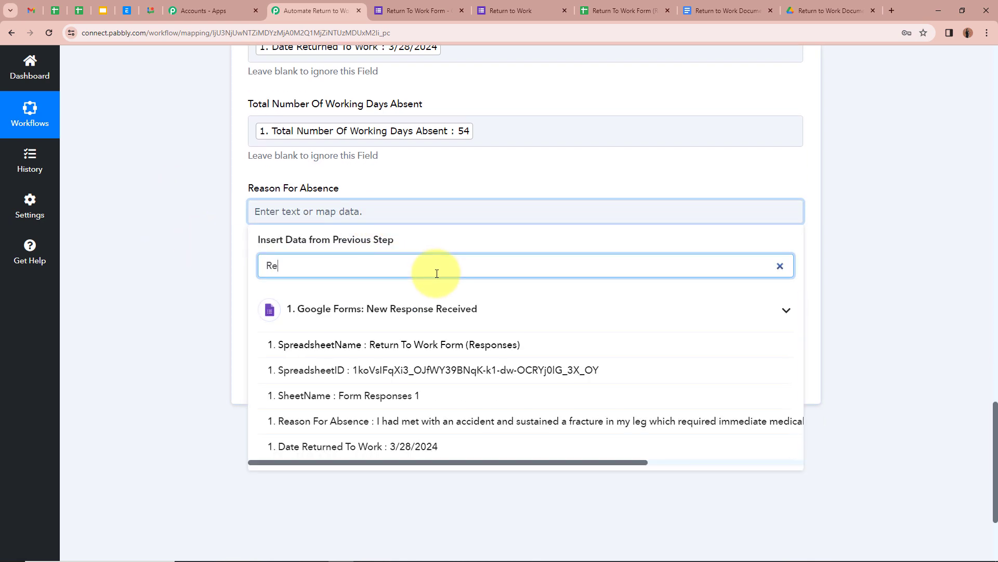
click(408, 418)
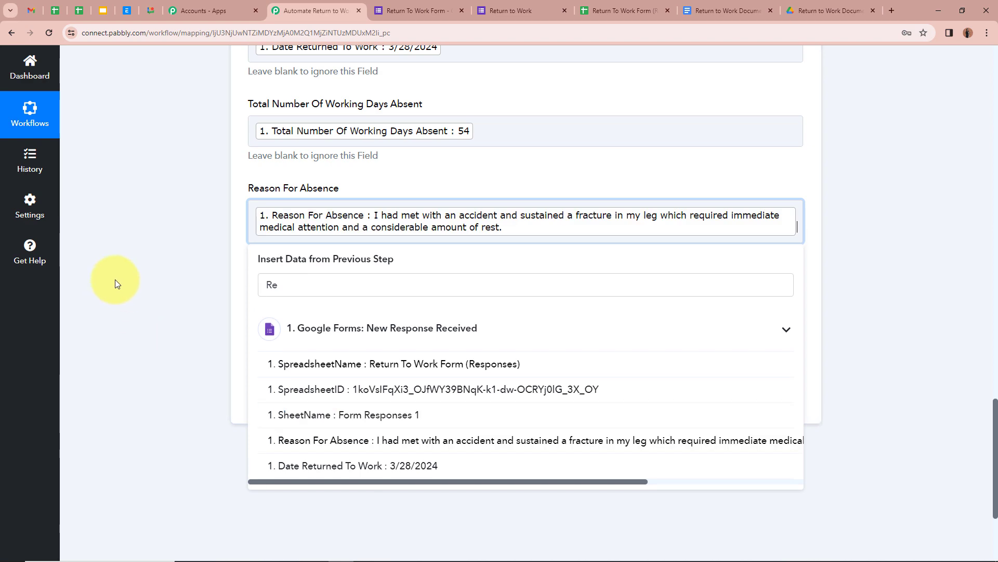
click(114, 280)
Map the employer-notification answer (Yes) into its field.
scroll(250, 218, down, 3)
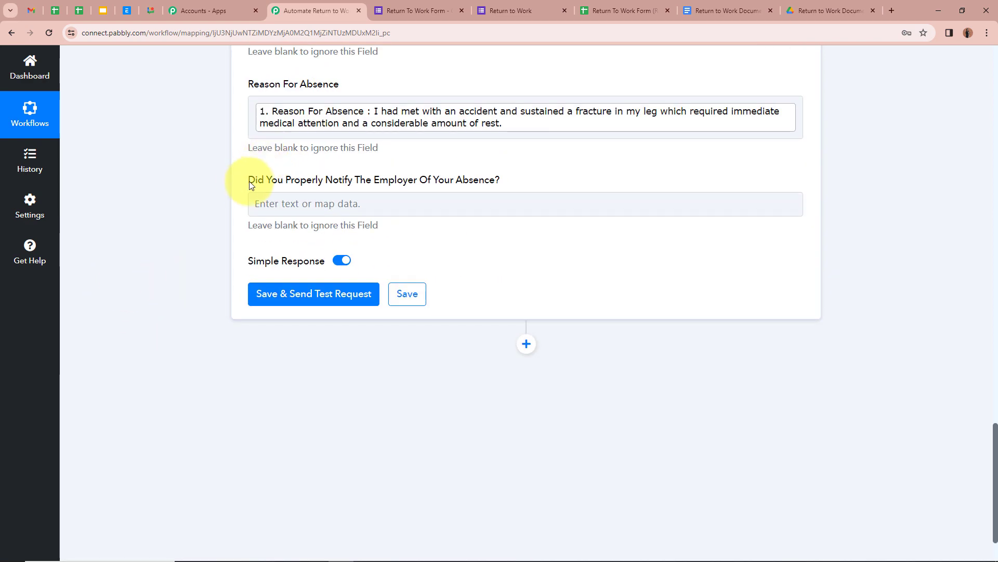
click(420, 201)
click(377, 249)
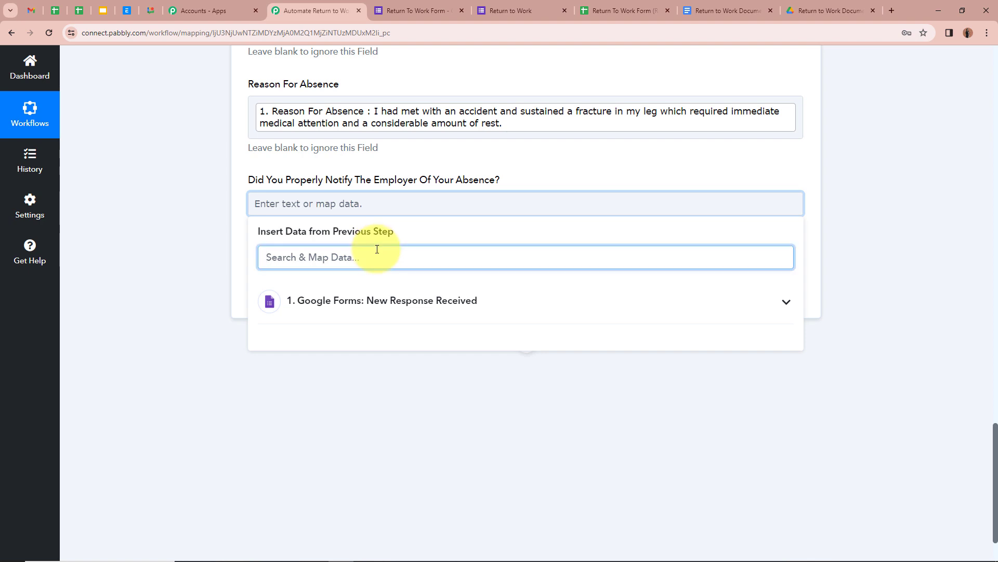
text(Di)
click(446, 361)
click(145, 217)
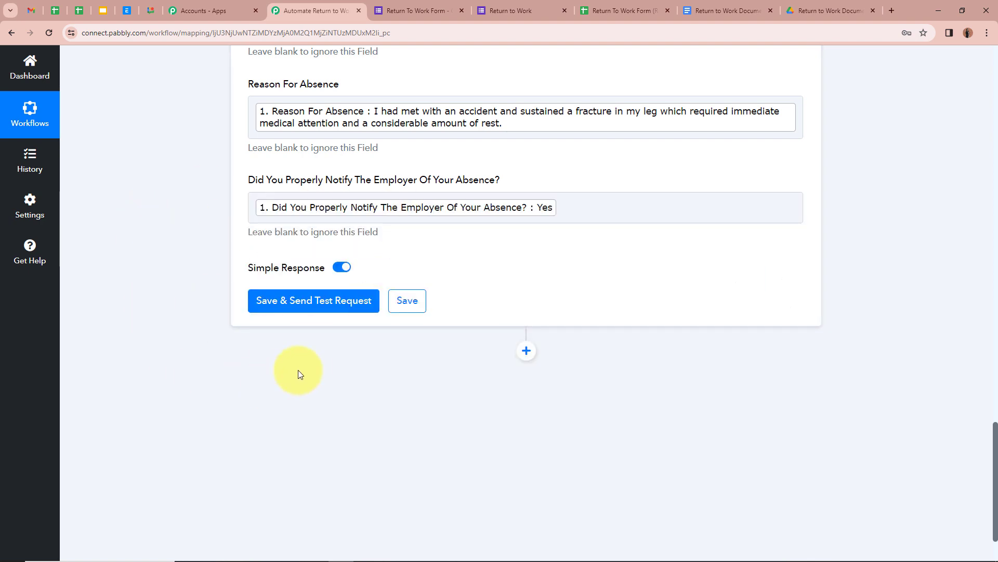
scroll(319, 339, up, 6)
scroll(319, 339, down, 7)
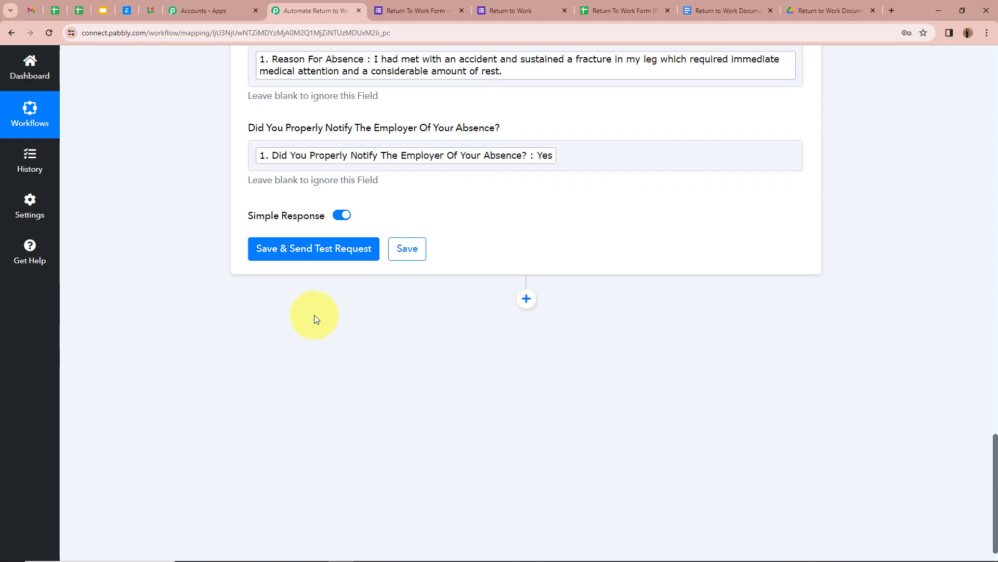
Save and test the Google Docs action, check the returned DocumentId, then go to the Drive folder.
click(322, 249)
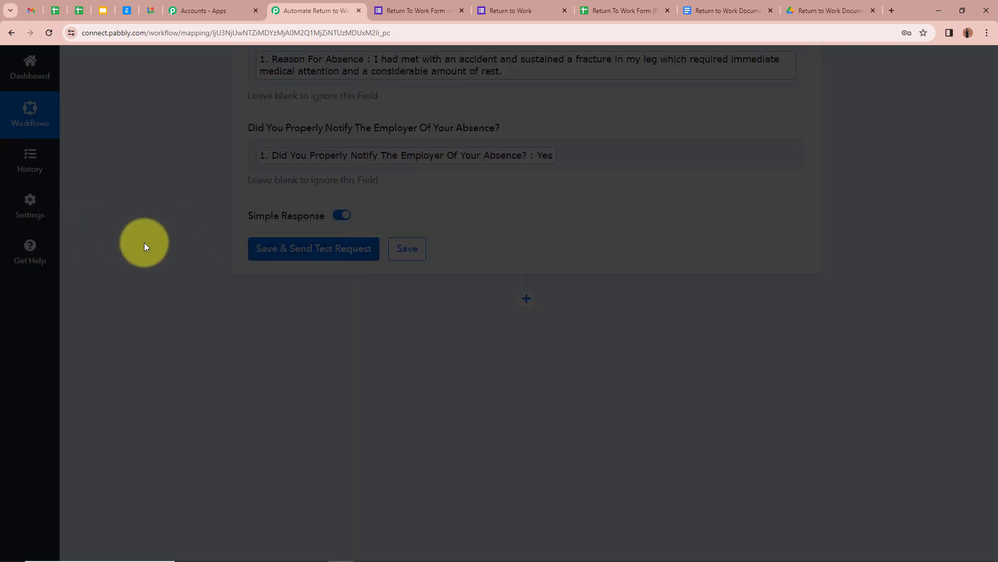
scroll(559, 380, down, 5)
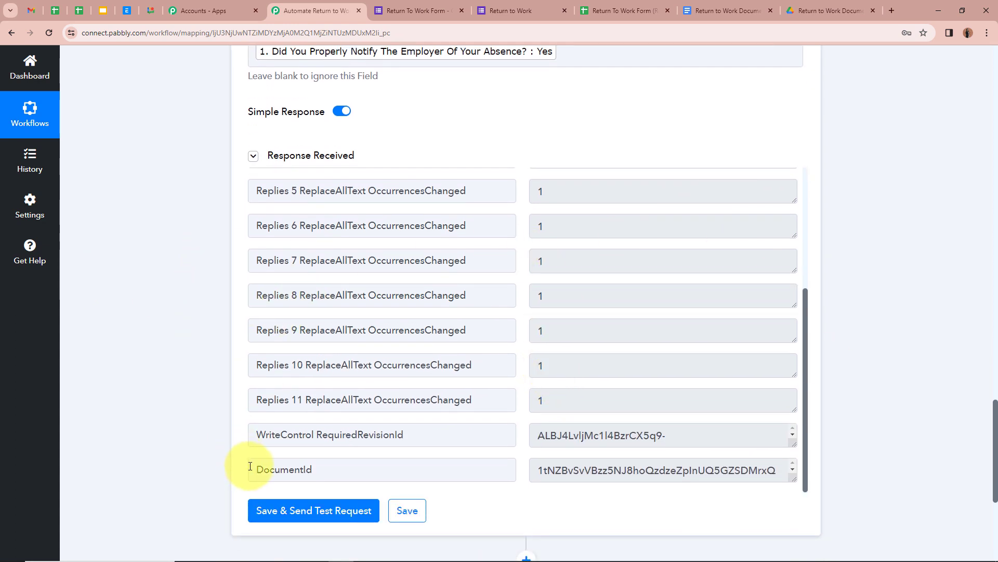
drag(251, 463, 345, 470)
click(171, 354)
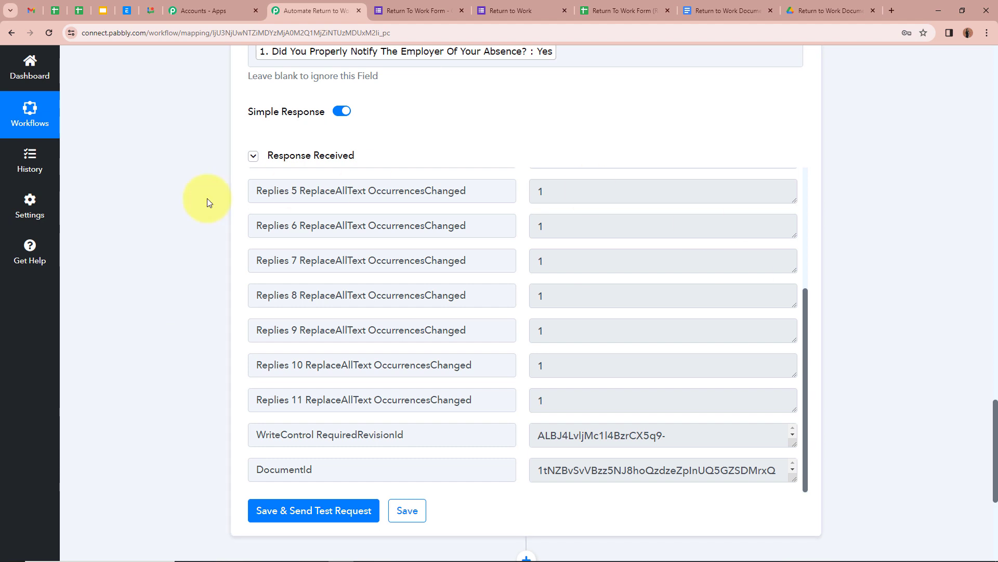
click(839, 7)
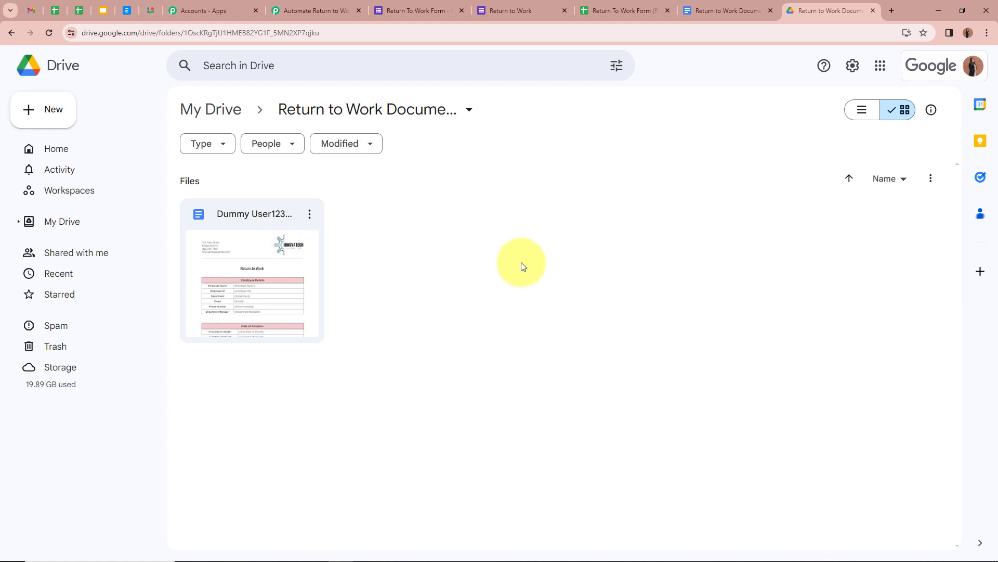
Open the first generated Return to Work Document and review its filled employee details.
double_click(280, 272)
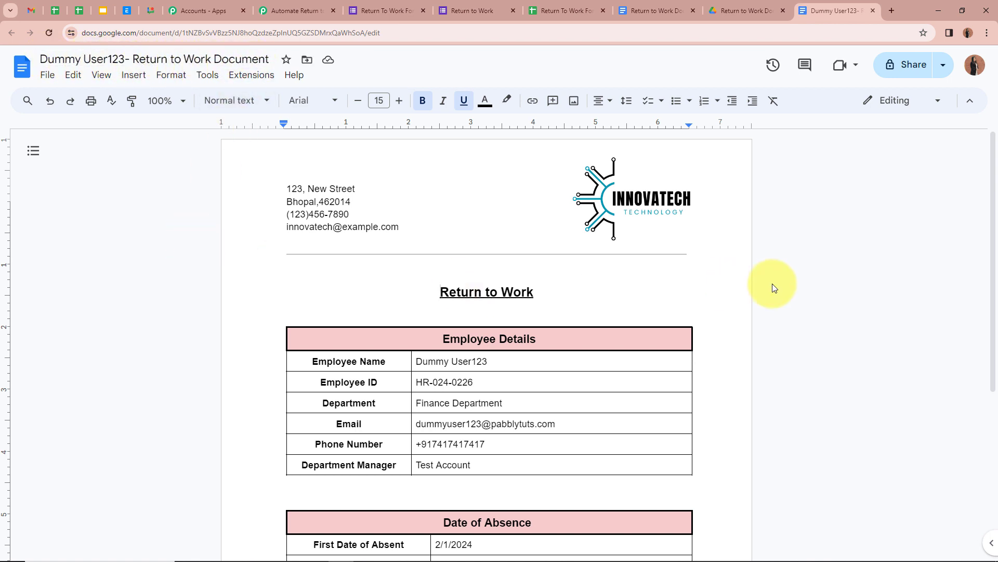
scroll(771, 284, down, 2)
scroll(528, 212, down, 1)
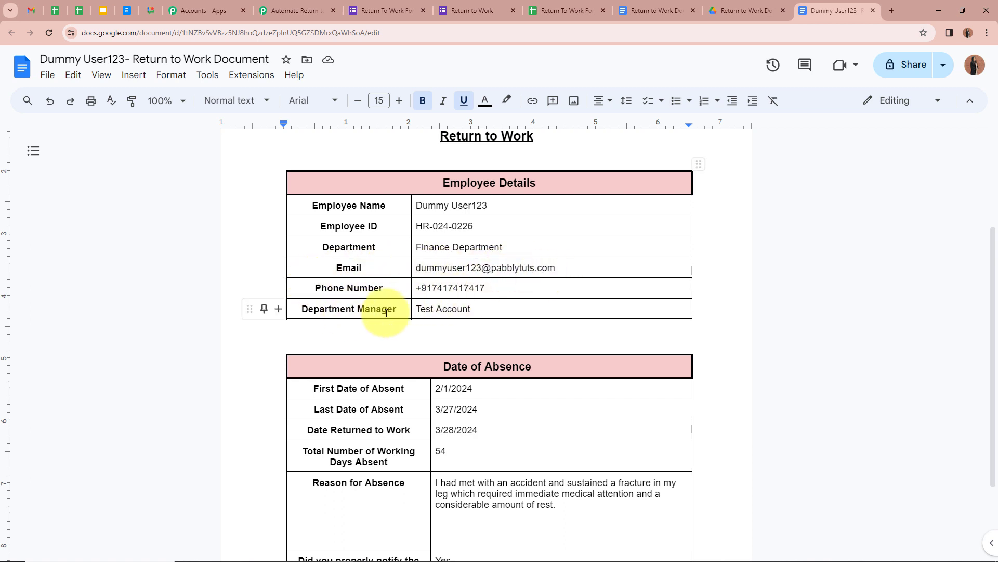
scroll(307, 291, down, 2)
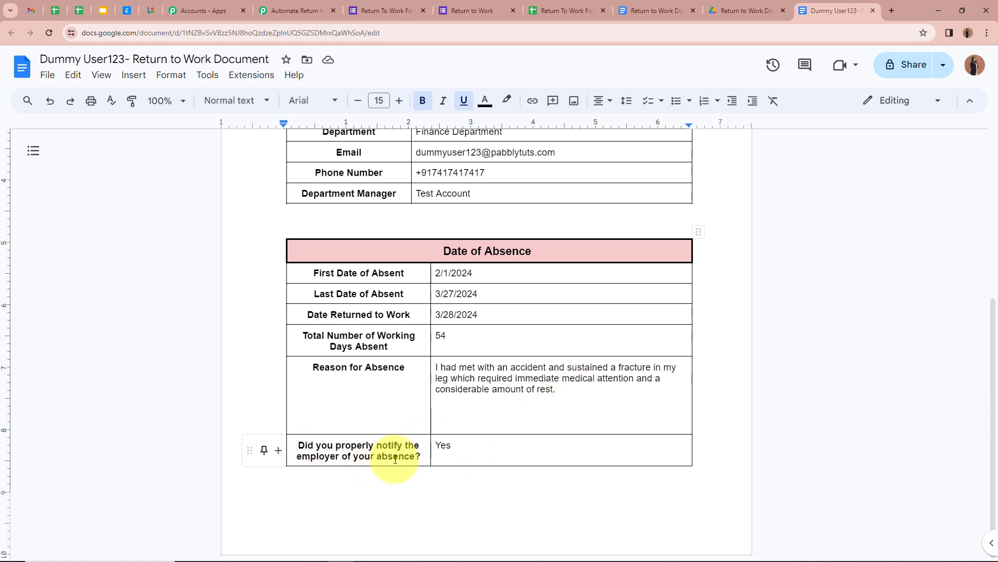
scroll(680, 441, up, 5)
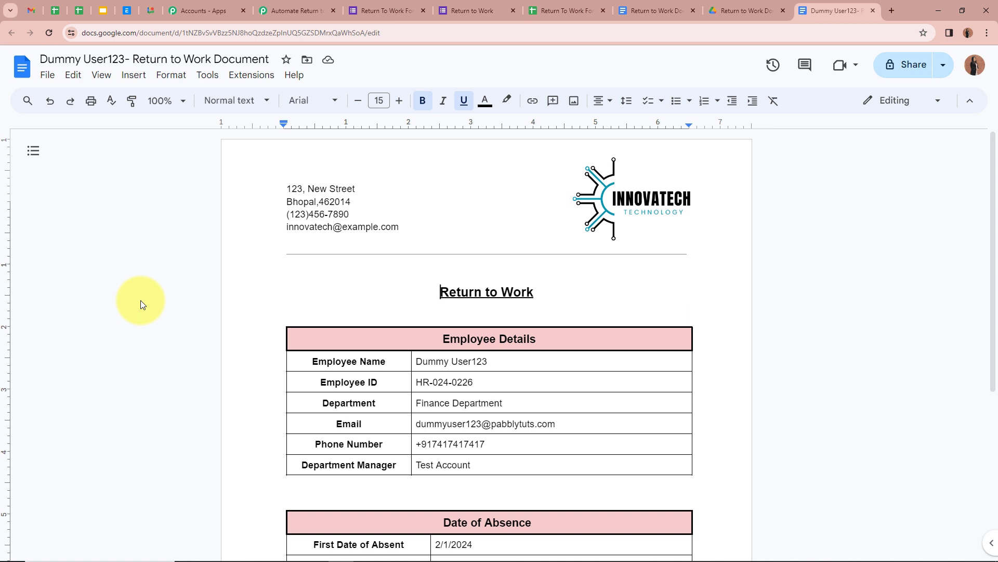
click(380, 10)
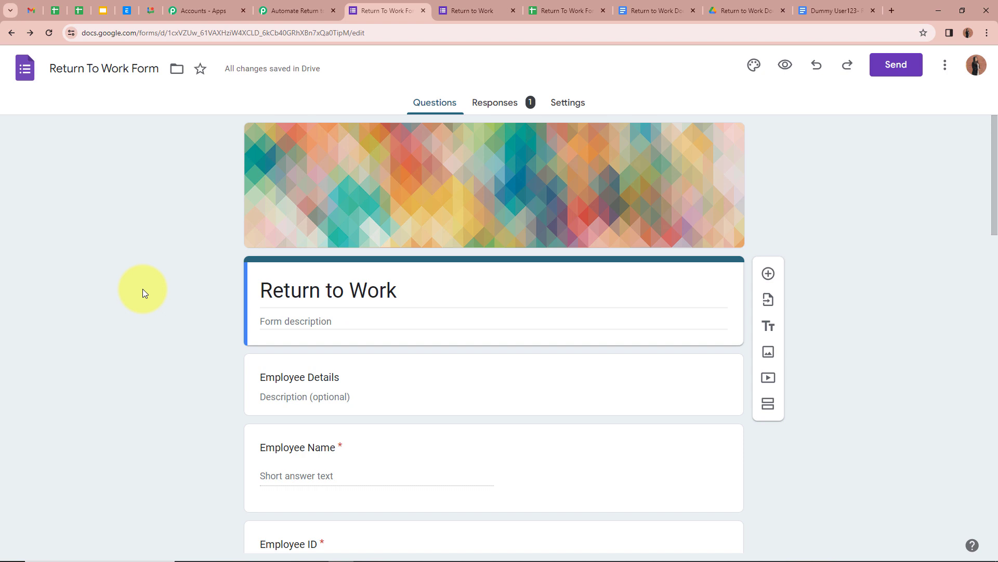
Preview the form and submit the Marketing Department response: 77 days absent, returned 03/20/2024.
click(785, 65)
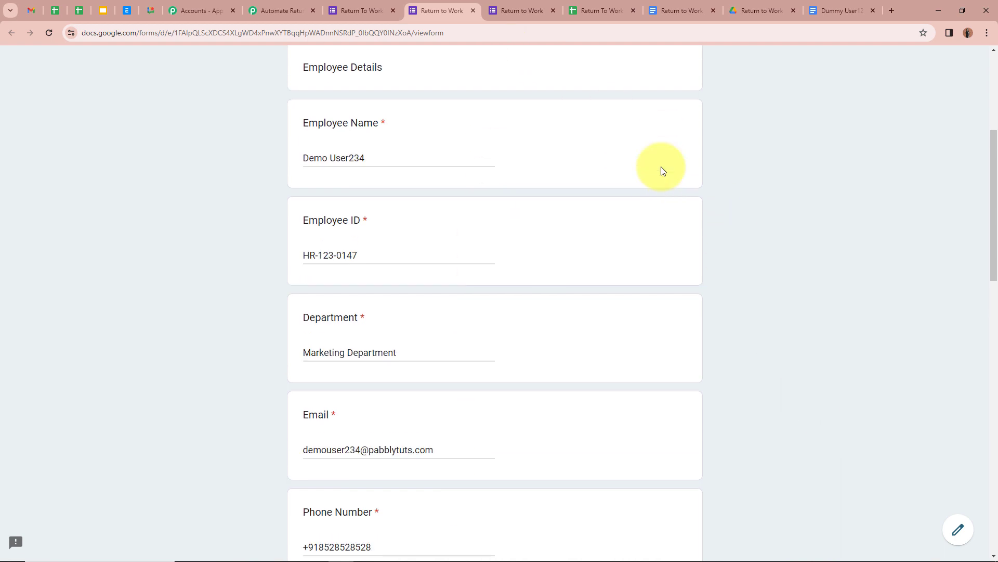
scroll(661, 171, down, 10)
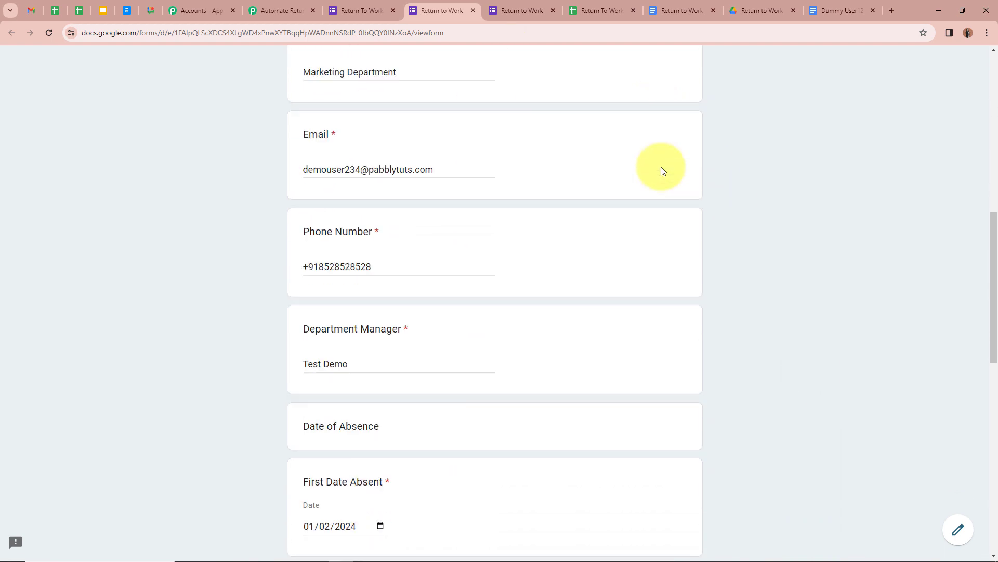
scroll(662, 170, up, 10)
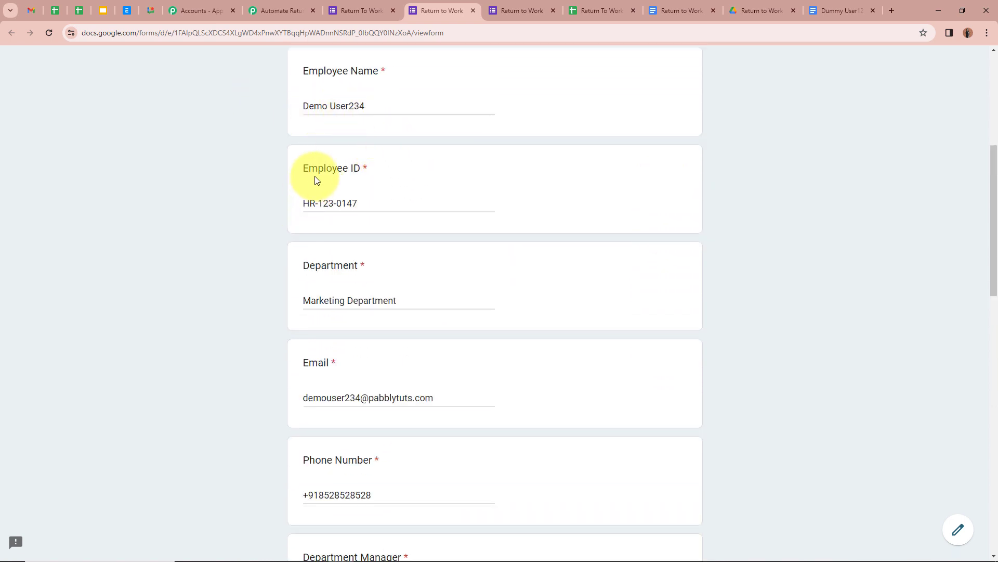
scroll(352, 239, down, 3)
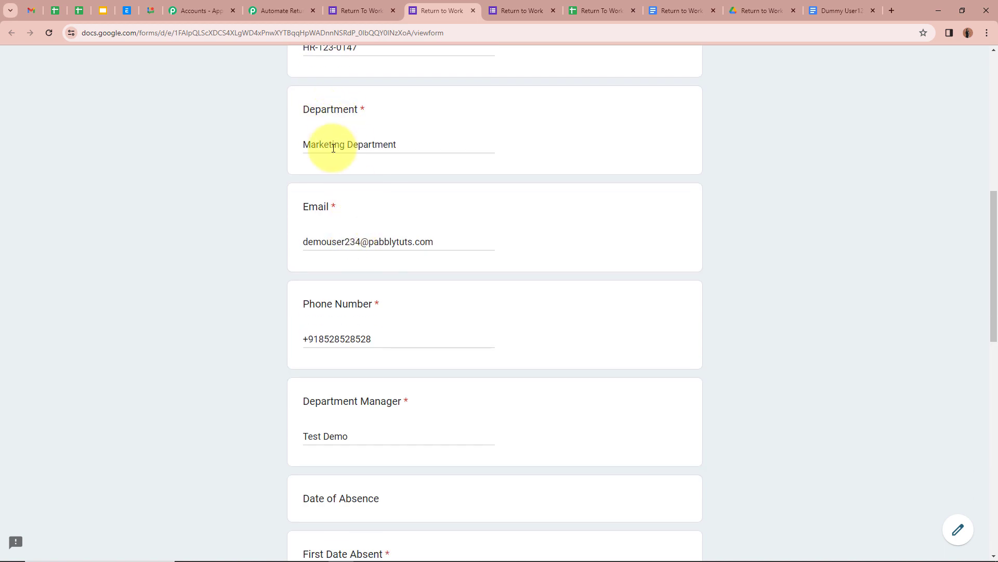
scroll(368, 145, down, 1)
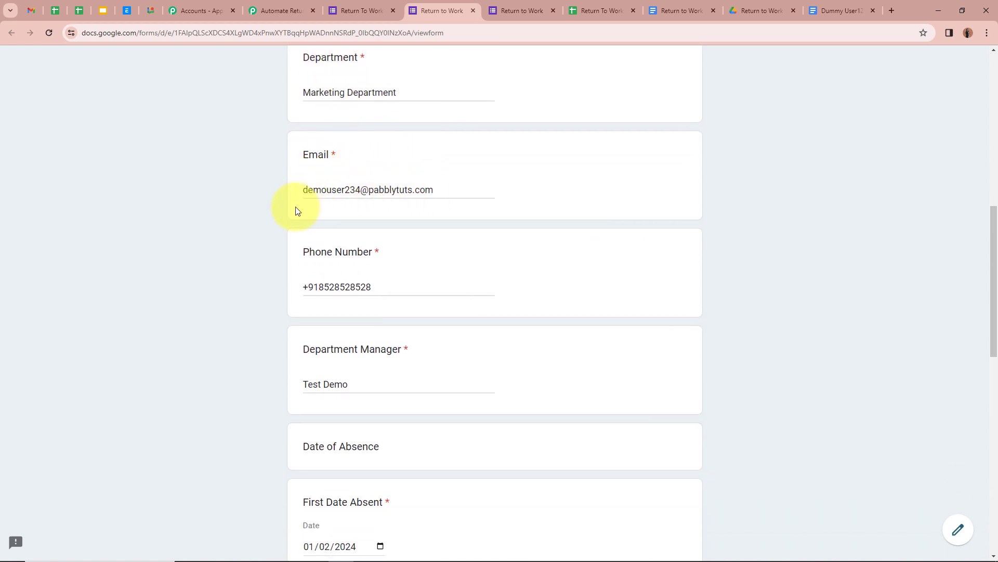
scroll(297, 210, down, 2)
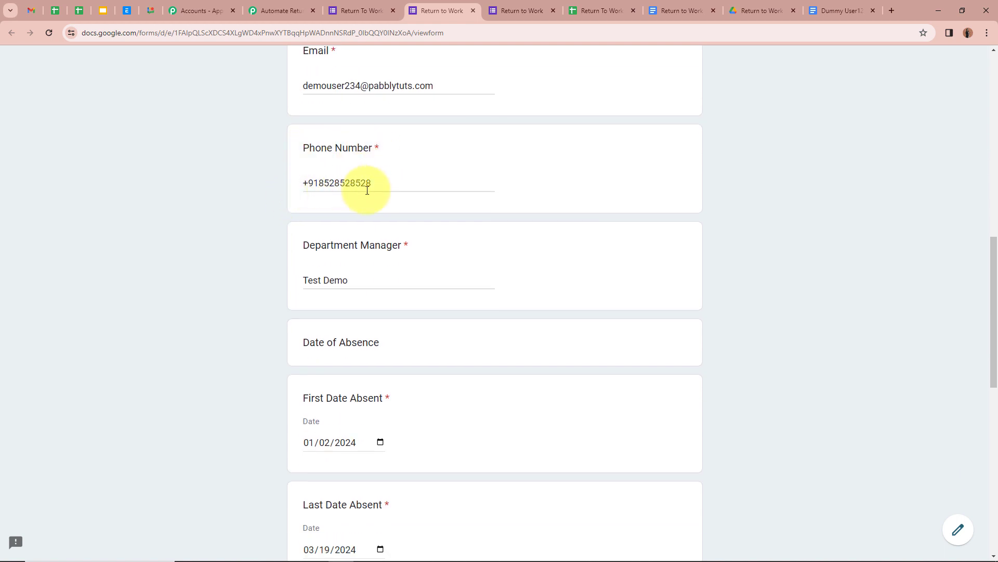
scroll(367, 191, down, 2)
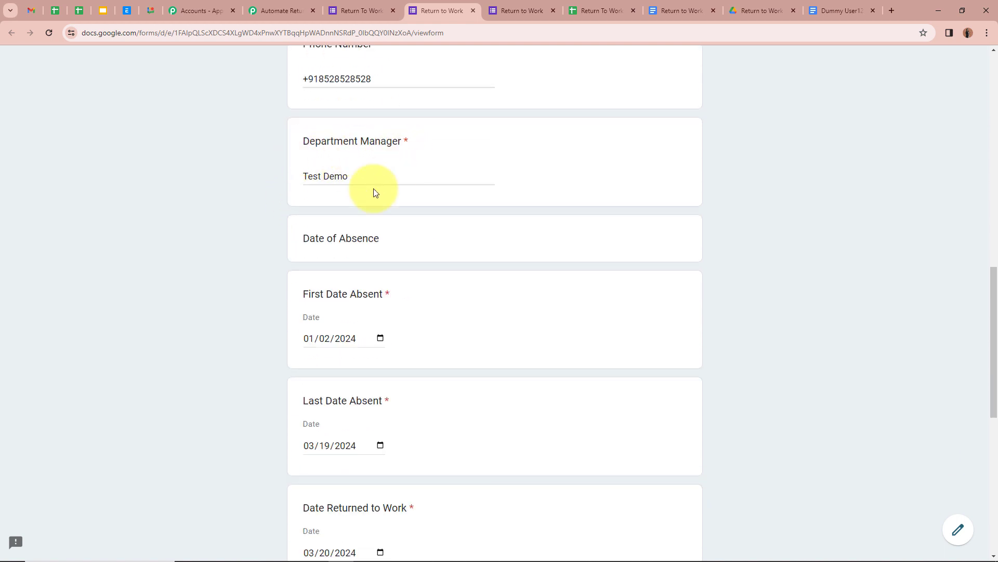
scroll(341, 189, down, 3)
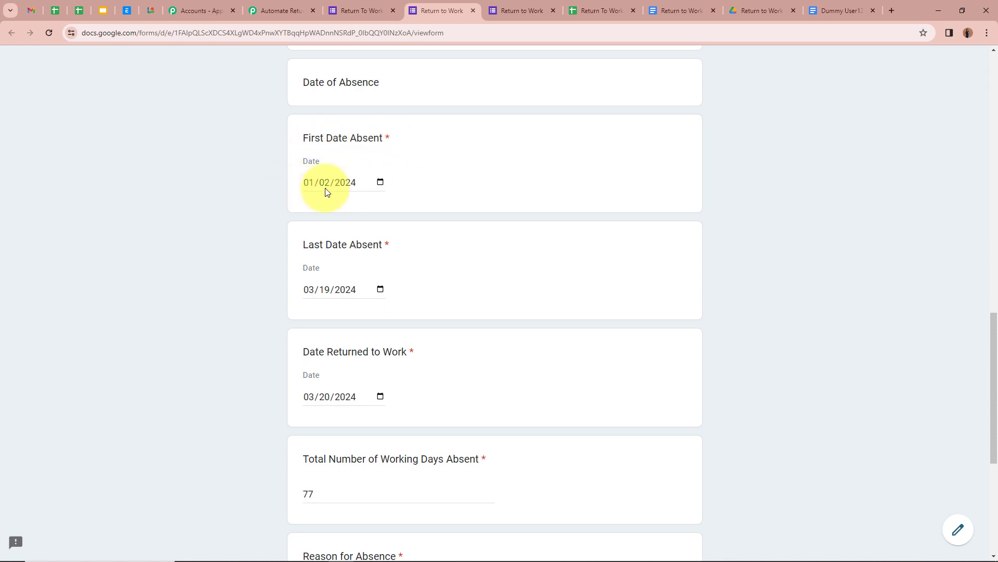
scroll(348, 192, down, 1)
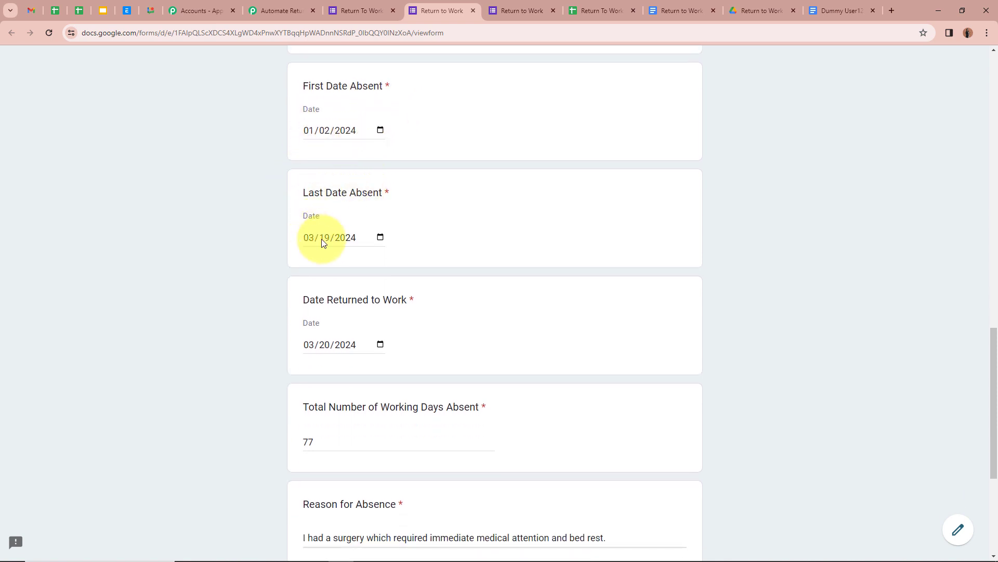
scroll(379, 236, down, 2)
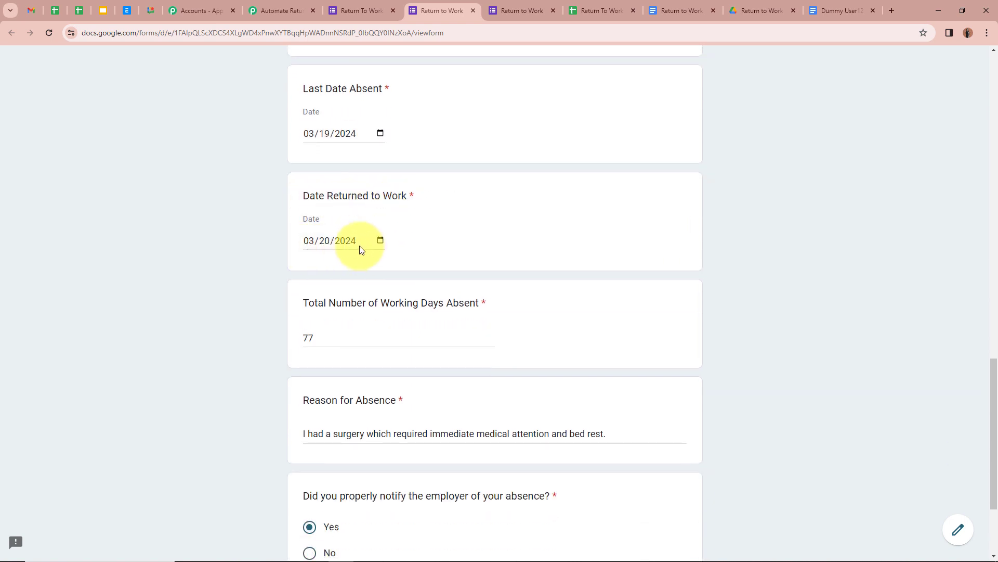
scroll(358, 246, down, 3)
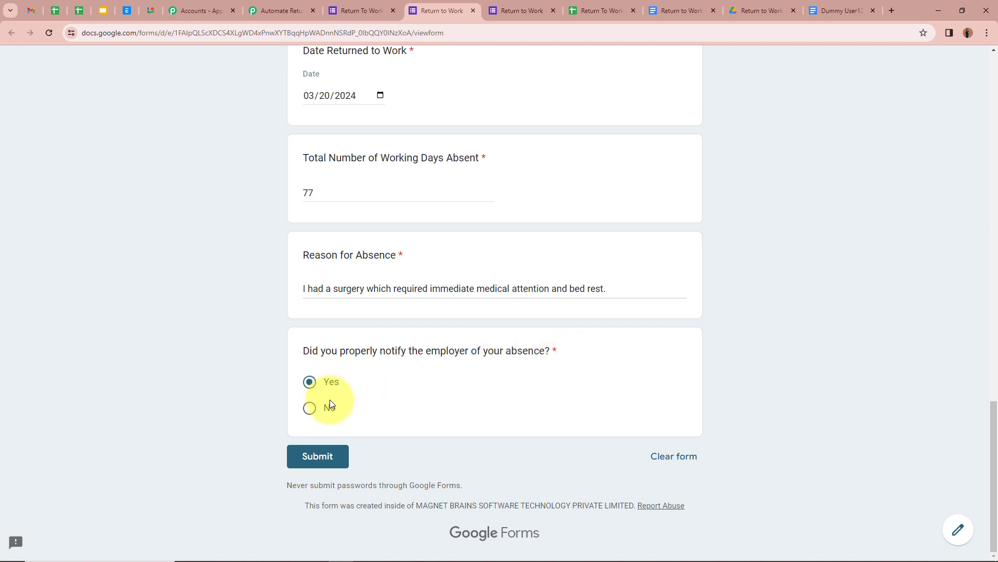
click(317, 462)
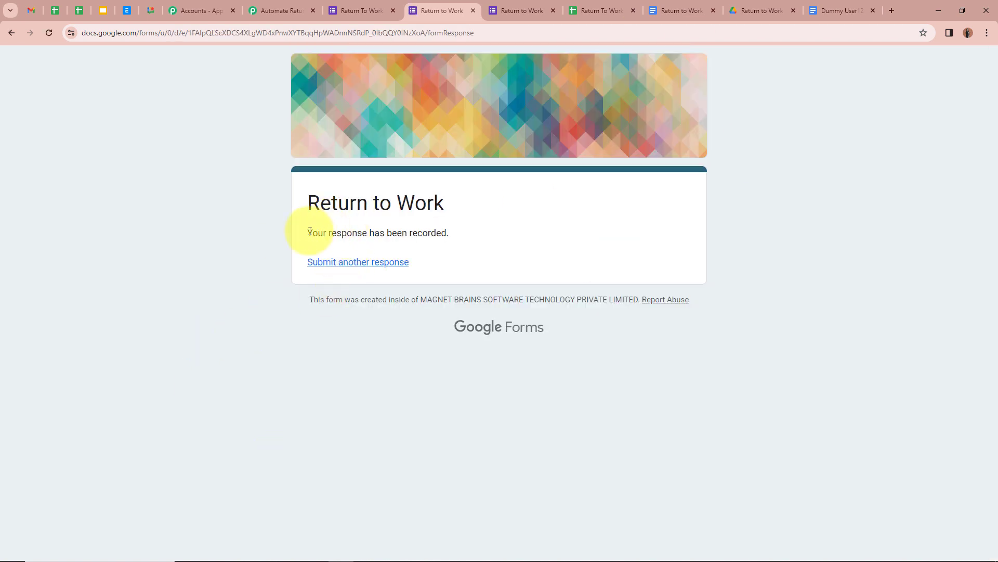
Check the response-recorded confirmation, then switch to the Drive folder showing the second generated document.
triple_click(315, 232)
click(301, 375)
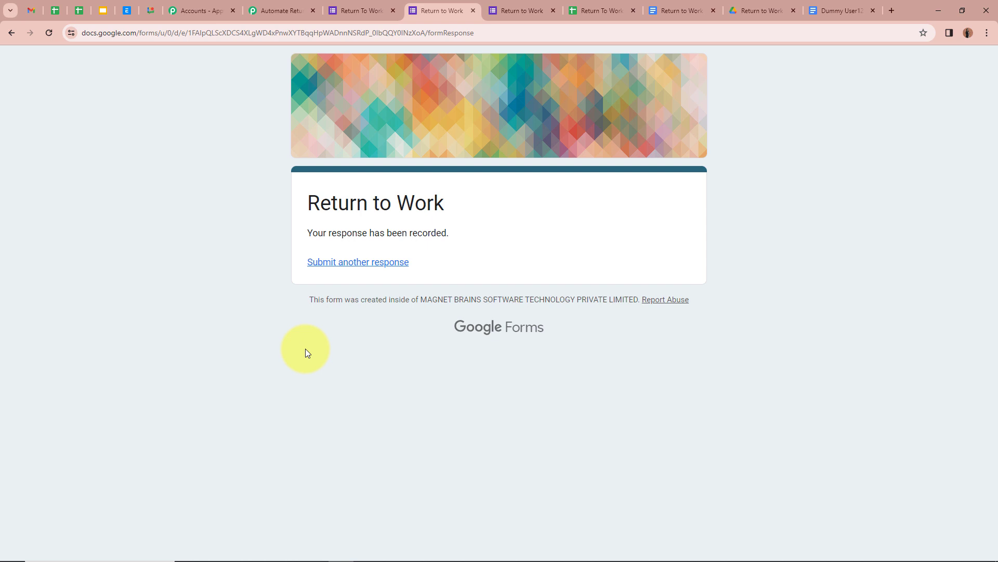
click(758, 11)
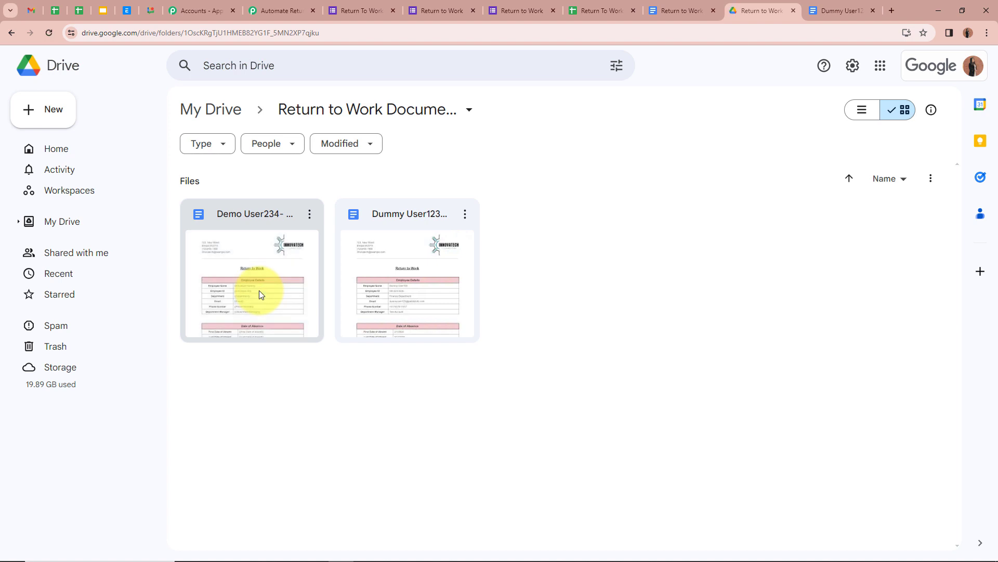
Open the second generated document, confirm its Marketing Department details, and return to the Pabbly workflow.
double_click(259, 290)
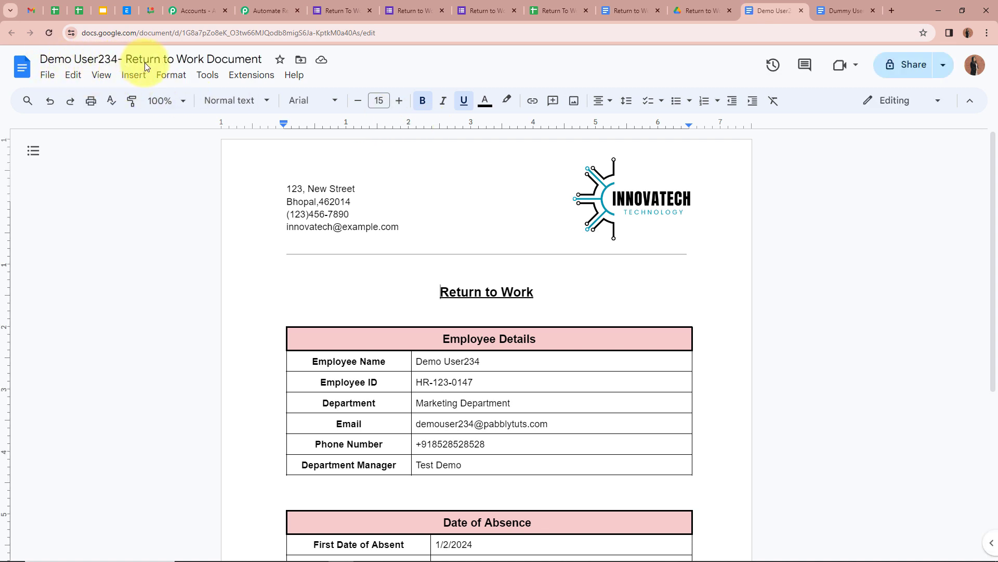
scroll(212, 316, down, 3)
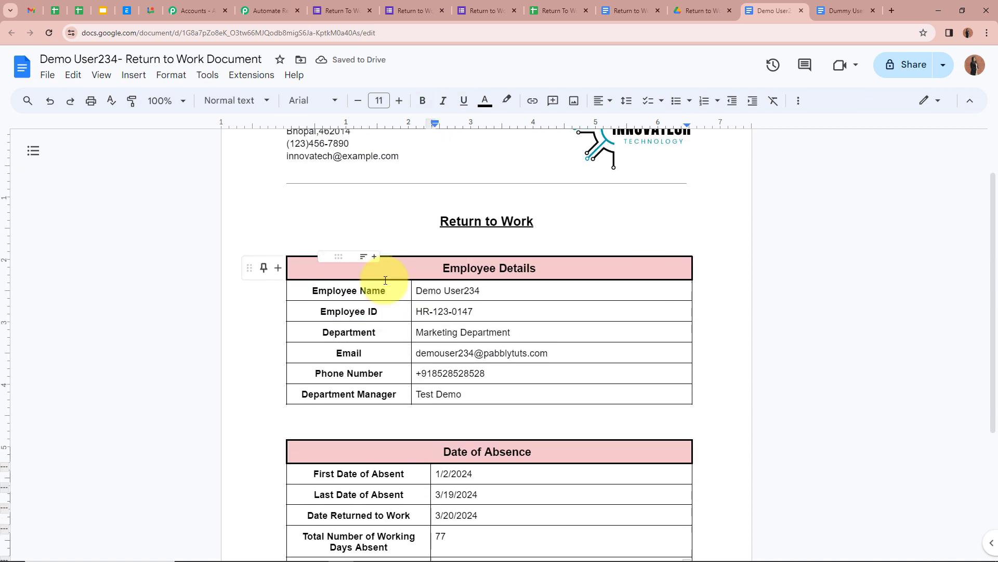
scroll(385, 280, down, 4)
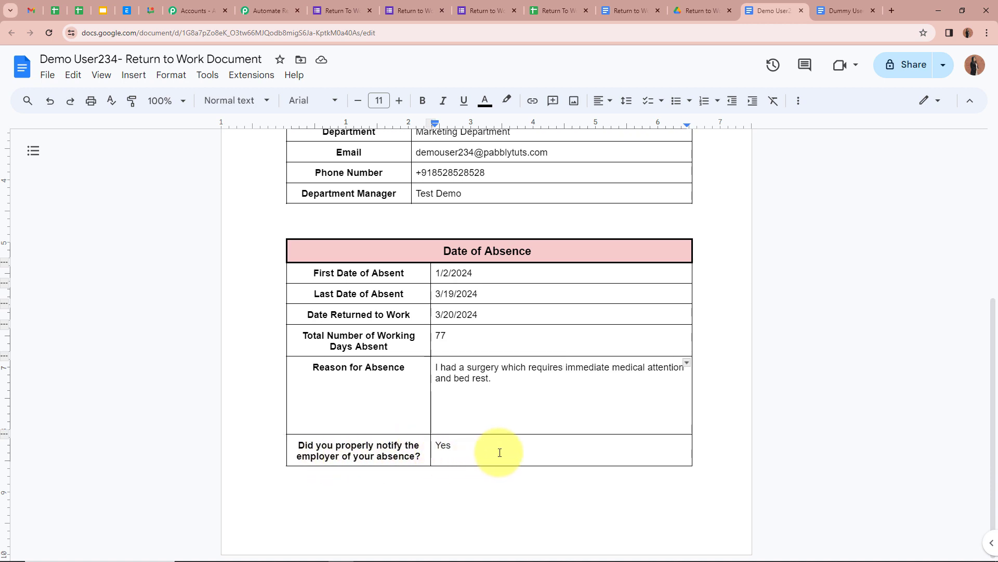
scroll(612, 400, up, 5)
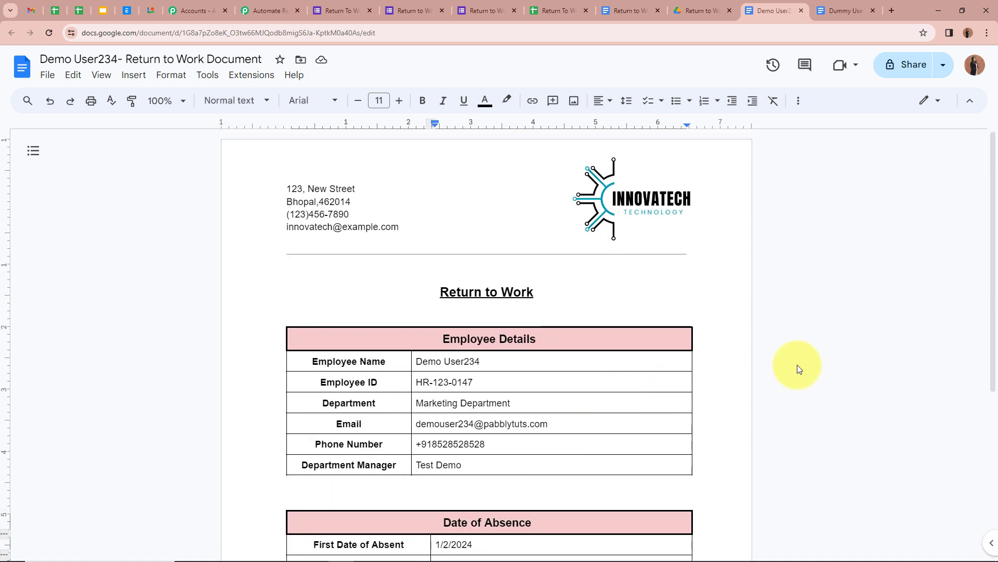
click(268, 10)
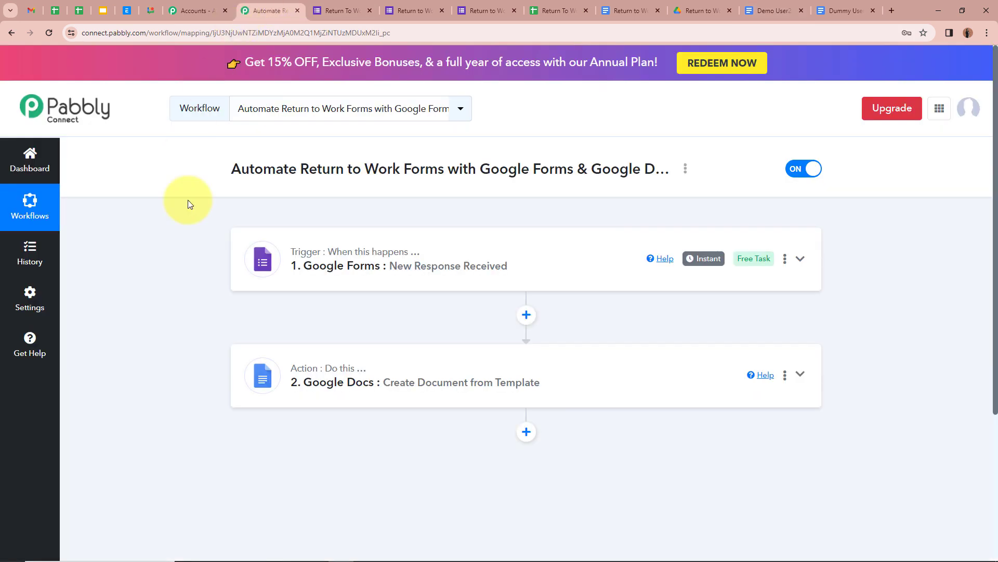